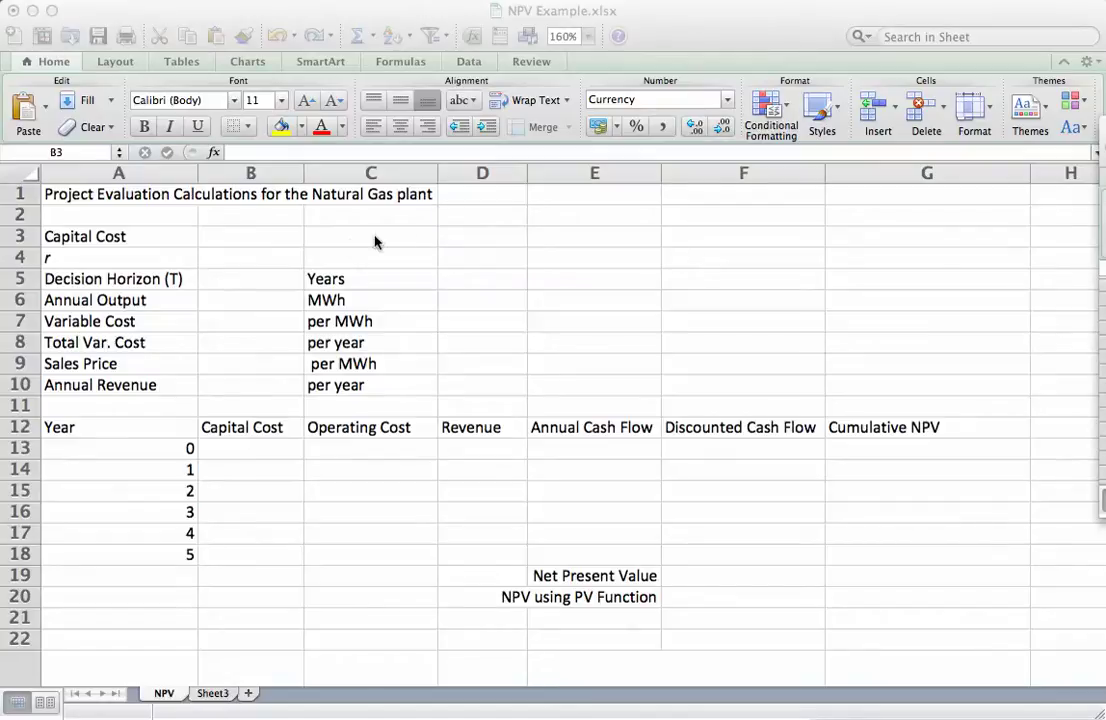
Select the Capital Cost value cell B3 in the NPV Example workbook
{"action": "left_click", "coordinate": [276, 237]}
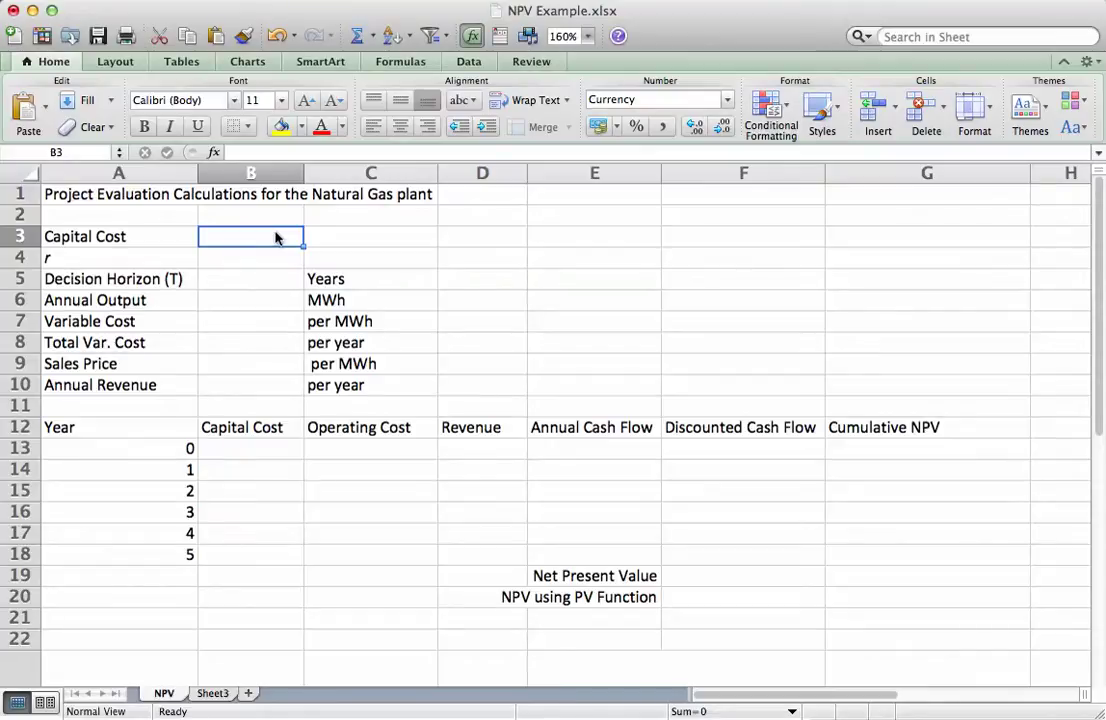
Enter the $500,000 capital cost in B3 and the 10% discount rate in B4
{"action": "type", "text": "%"}
{"action": "key", "text": "BackSpace"}
{"action": "type", "text": "5"}
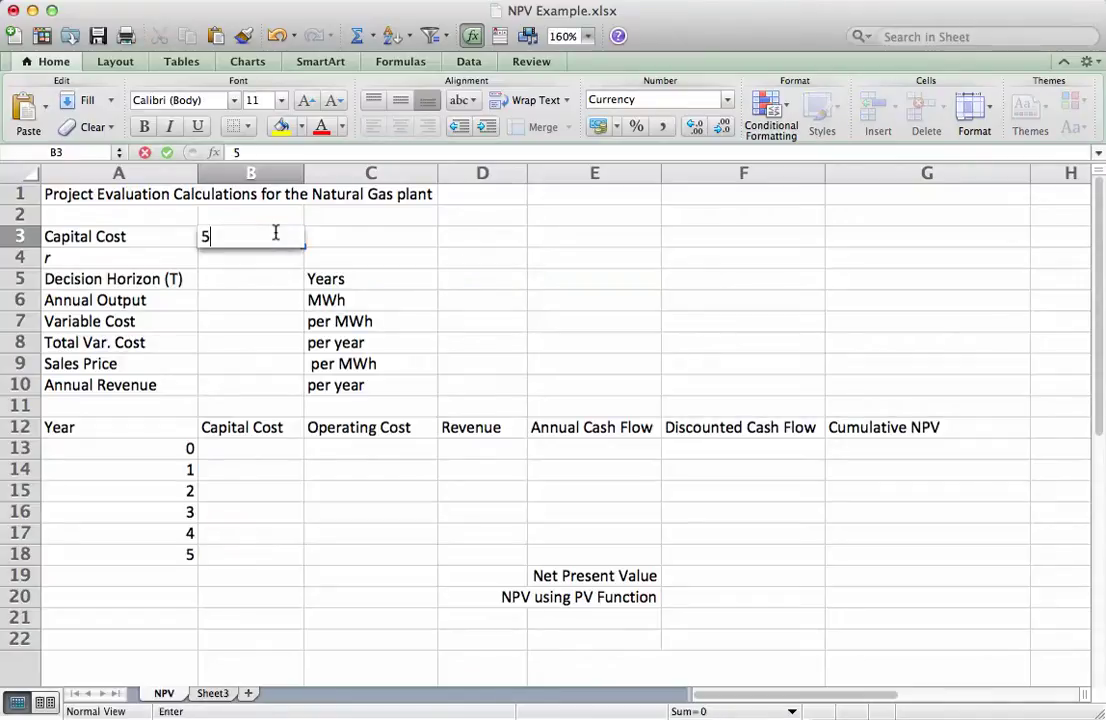
{"action": "type", "text": "00,000"}
{"action": "key", "text": "Return"}
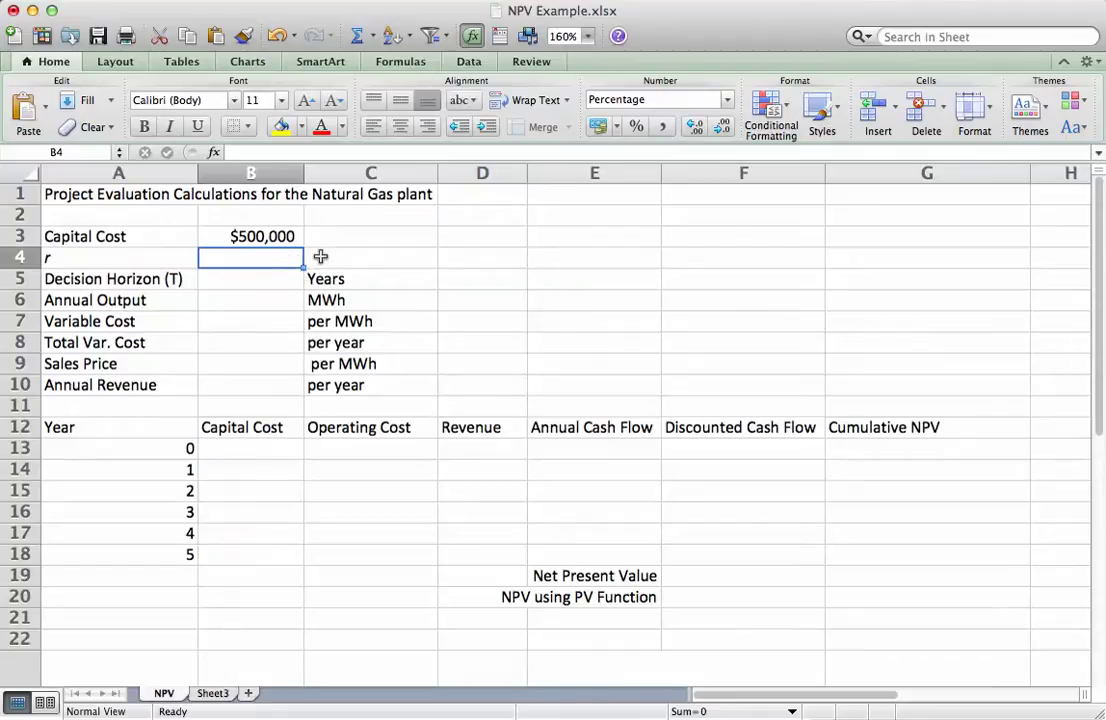
{"action": "type", "text": "10%"}
{"action": "left_click", "coordinate": [320, 257]}
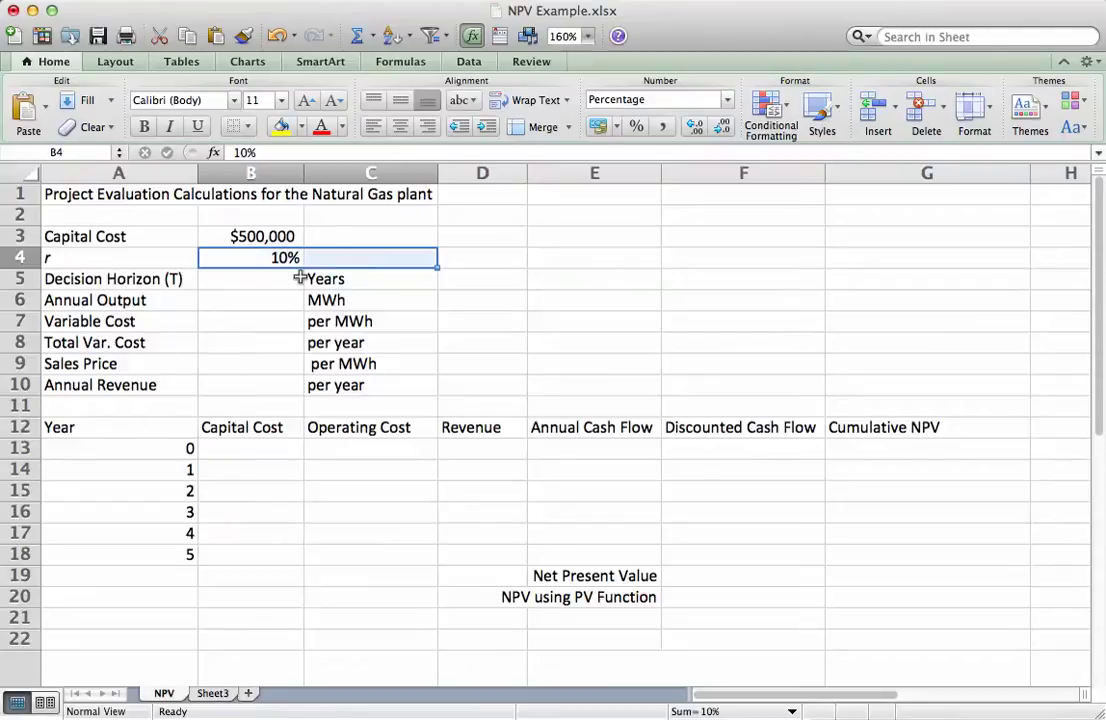
Enter the 5-year horizon, 4500 MWh annual output and $60 variable cost
{"action": "left_click", "coordinate": [287, 281]}
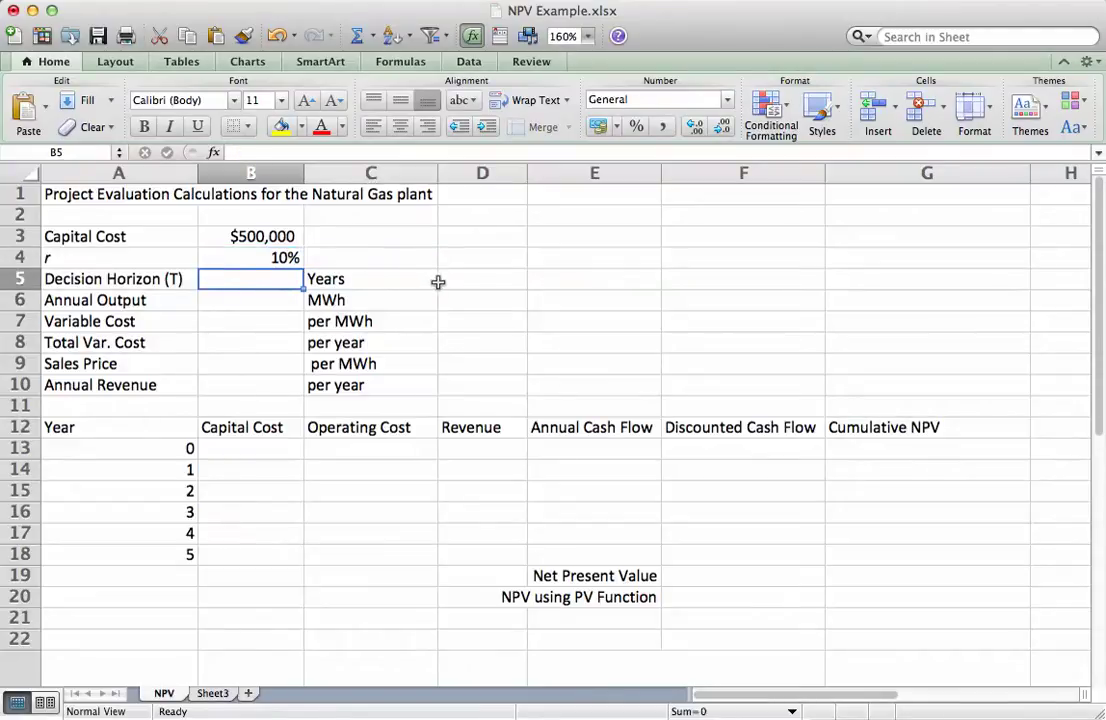
{"action": "type", "text": "5"}
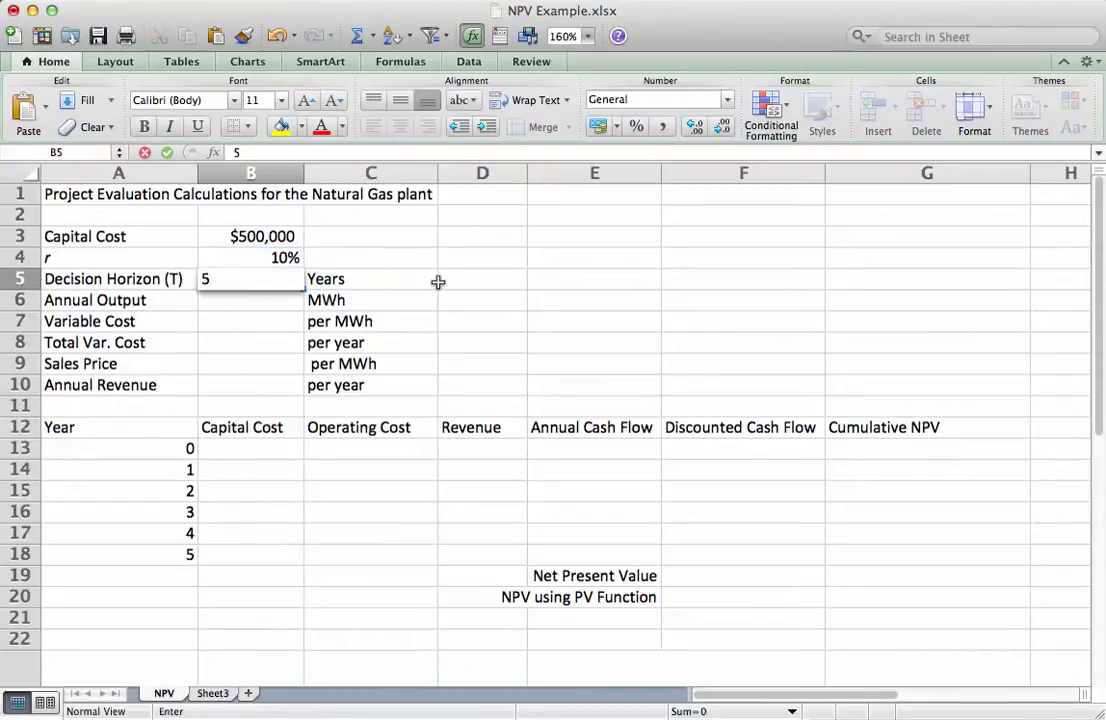
{"action": "key", "text": "Return"}
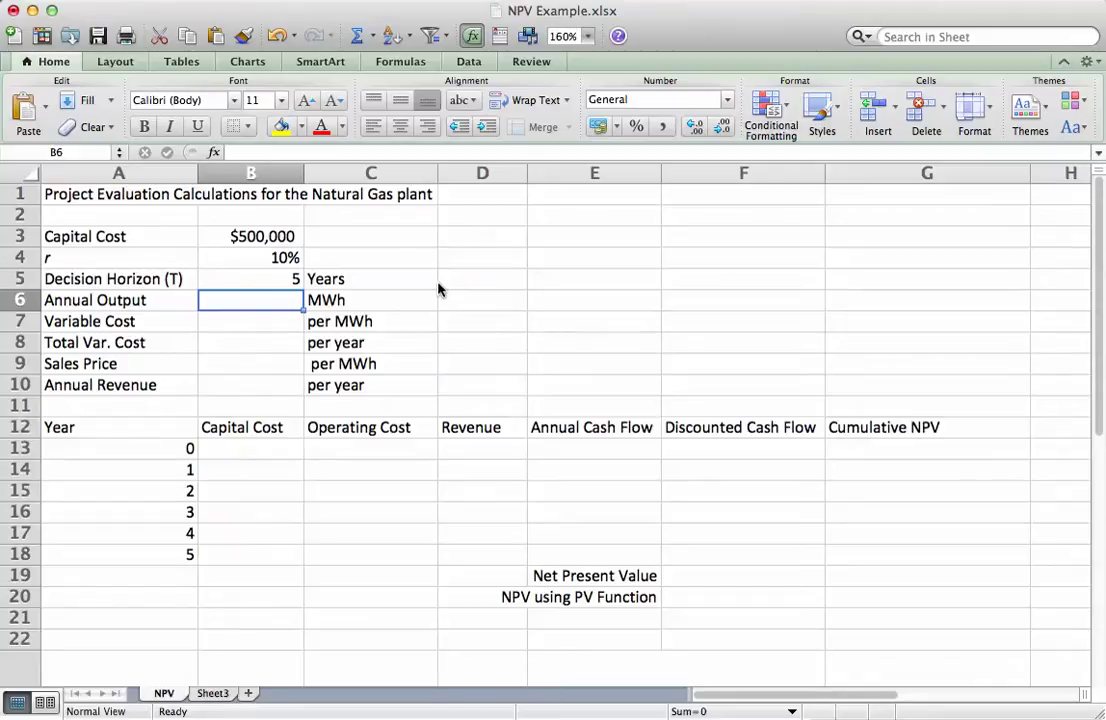
{"action": "type", "text": "4500"}
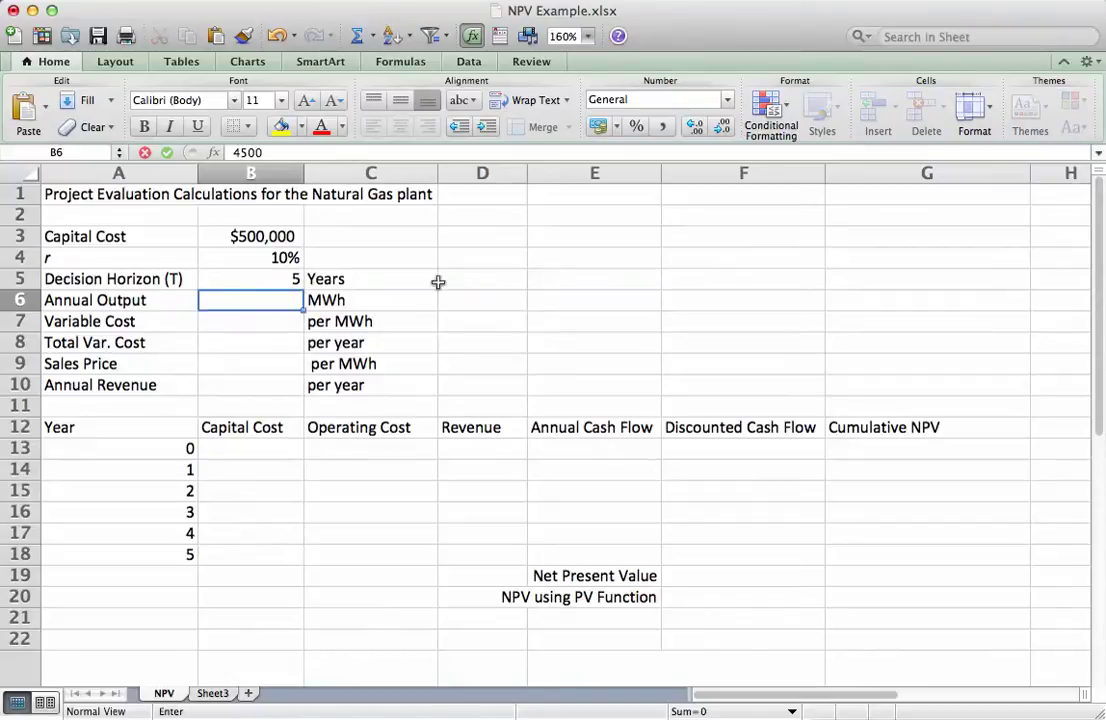
{"action": "key", "text": "Return"}
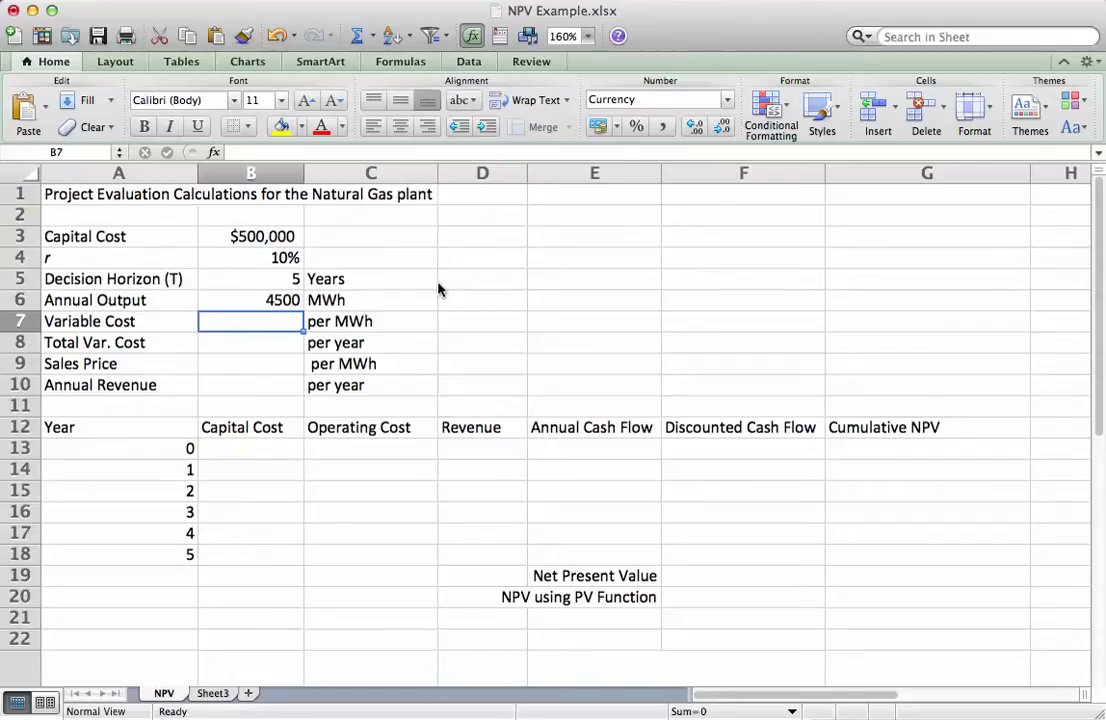
{"action": "type", "text": "$60"}
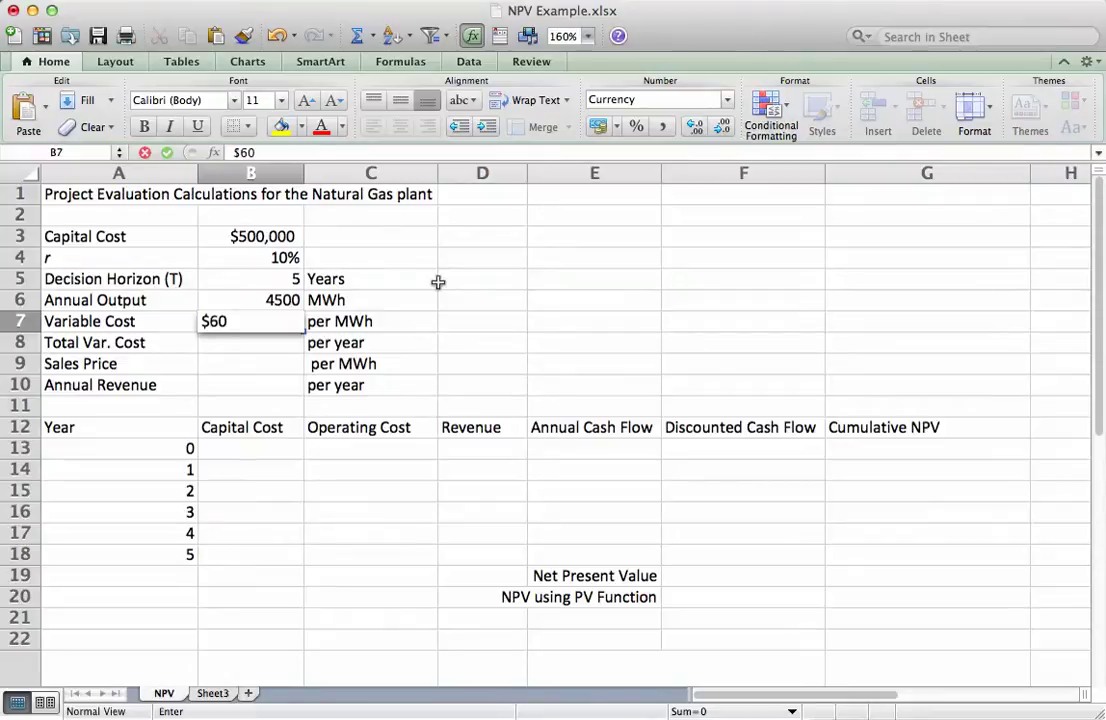
{"action": "key", "text": "Return"}
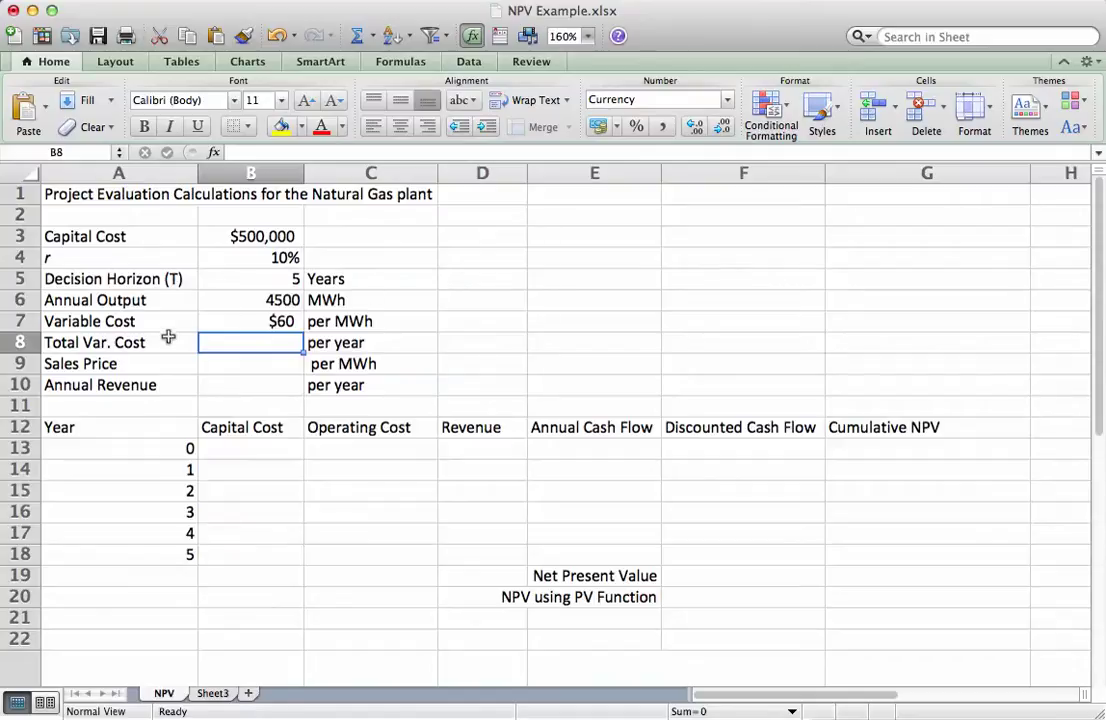
Compute Total Var. Cost in B8 as =B7*B6, giving $270,000
{"action": "type", "text": "="}
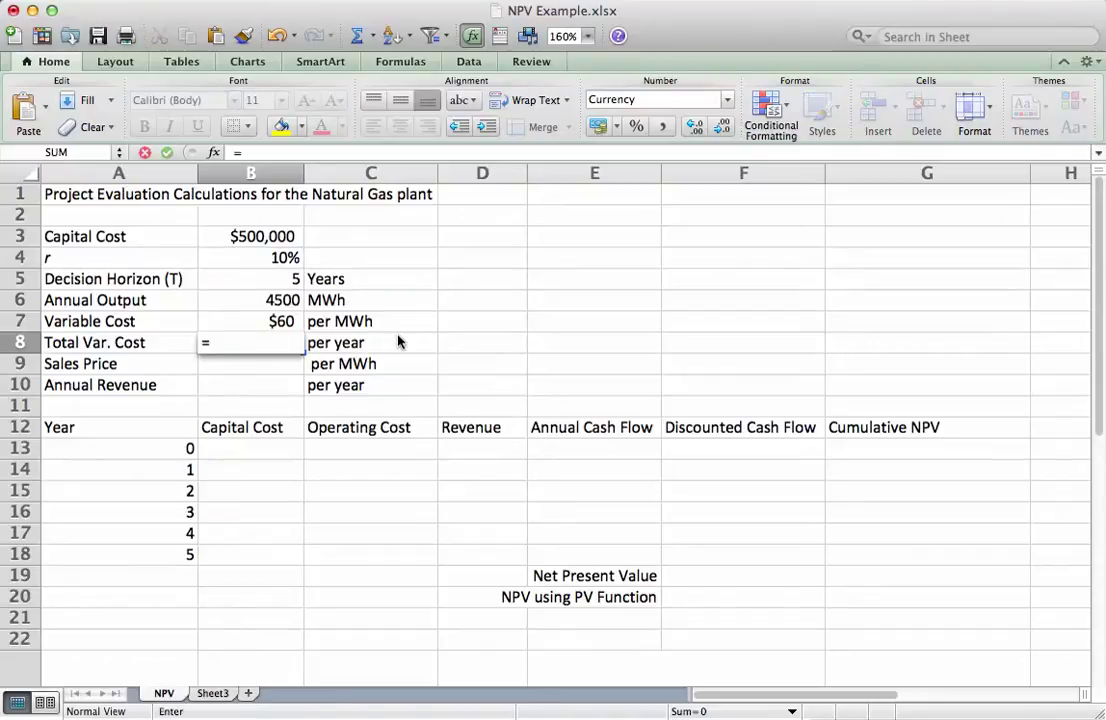
{"action": "key", "text": "Up"}
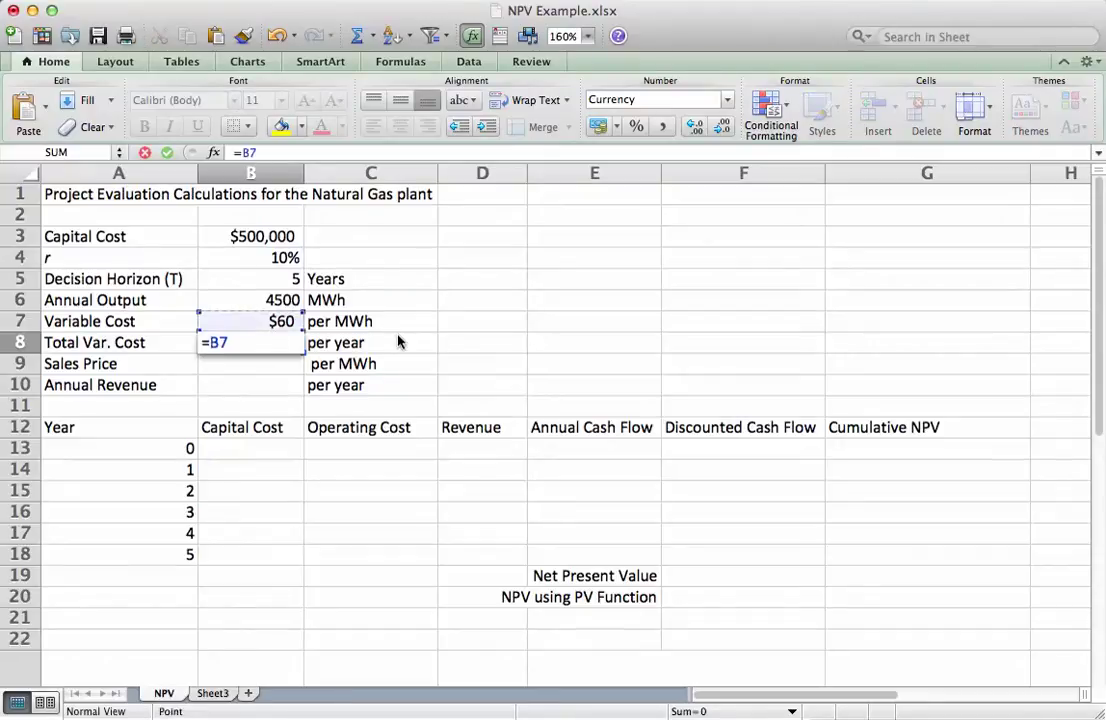
{"action": "type", "text": "*"}
{"action": "key", "text": "Up"}
{"action": "key", "text": "Up"}
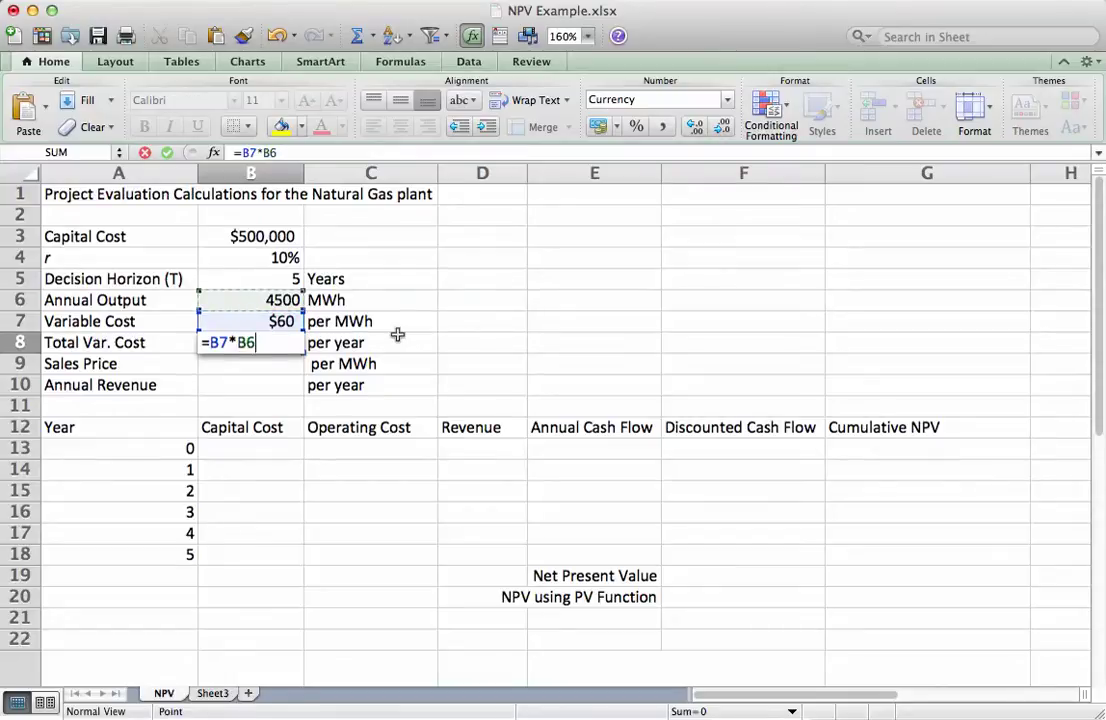
{"action": "key", "text": "Return"}
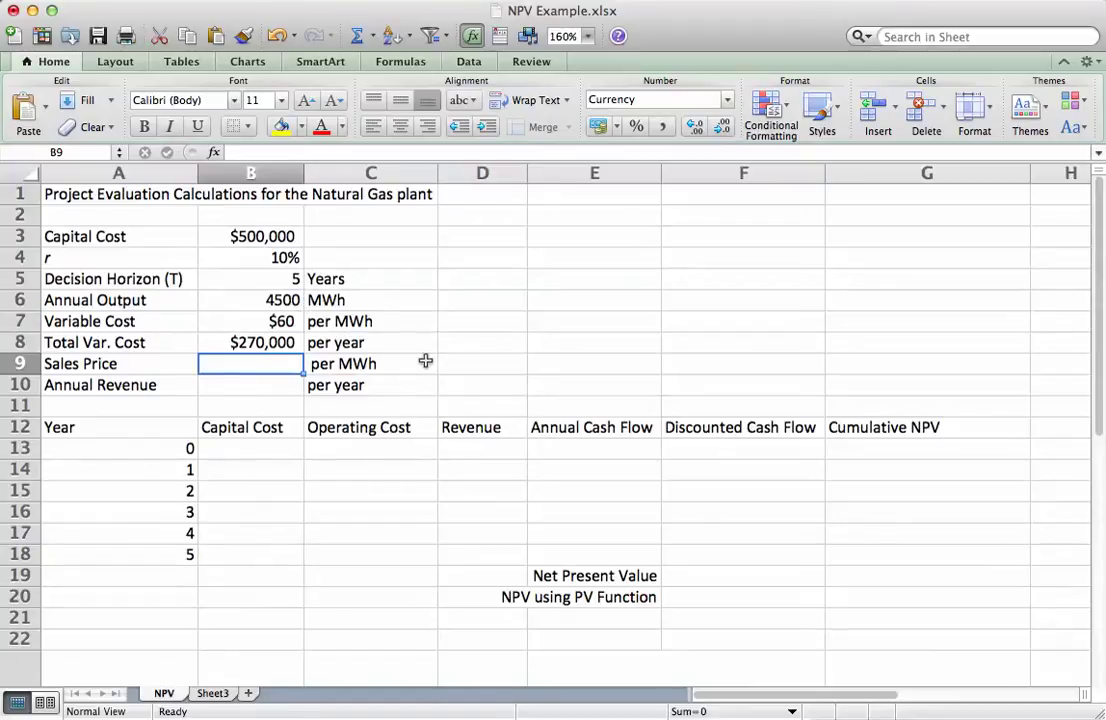
Enter the $90 sales price and compute Annual Revenue =B9*B6 as $405,000
{"action": "type", "text": "$90"}
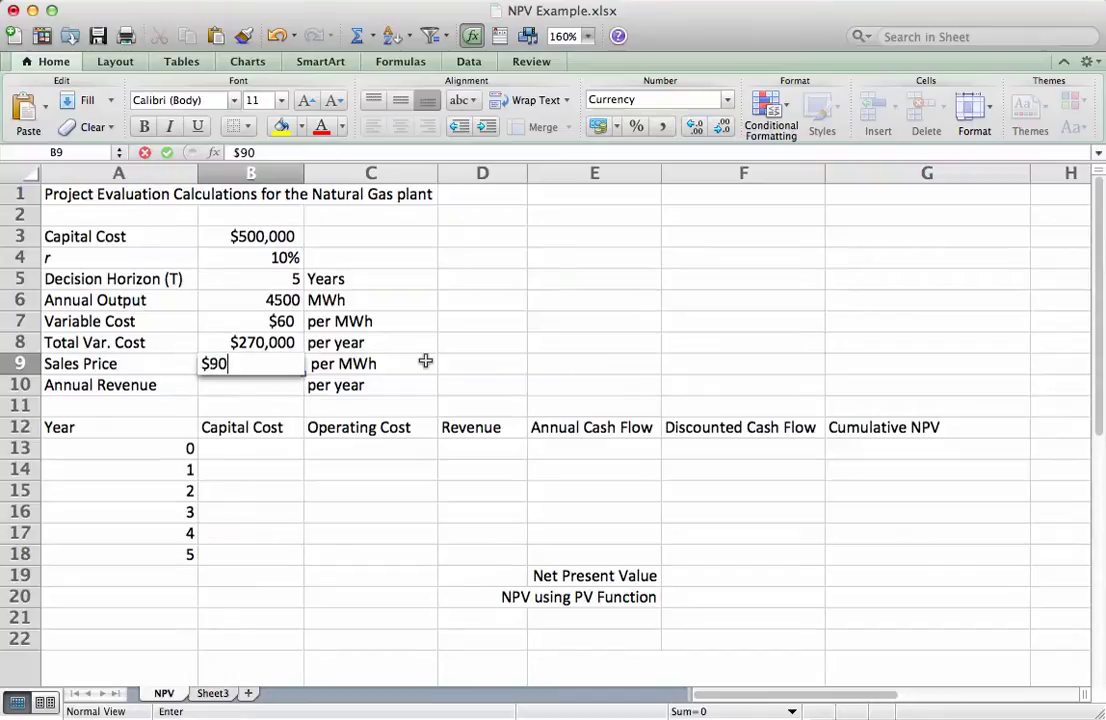
{"action": "key", "text": "Return"}
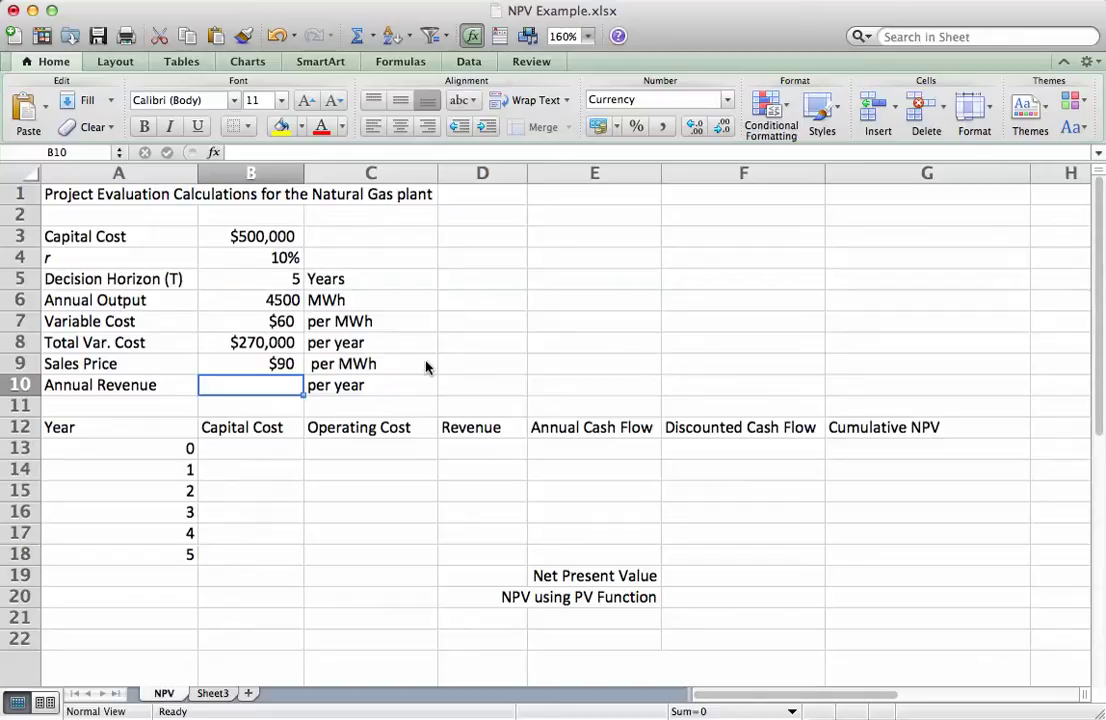
{"action": "type", "text": "="}
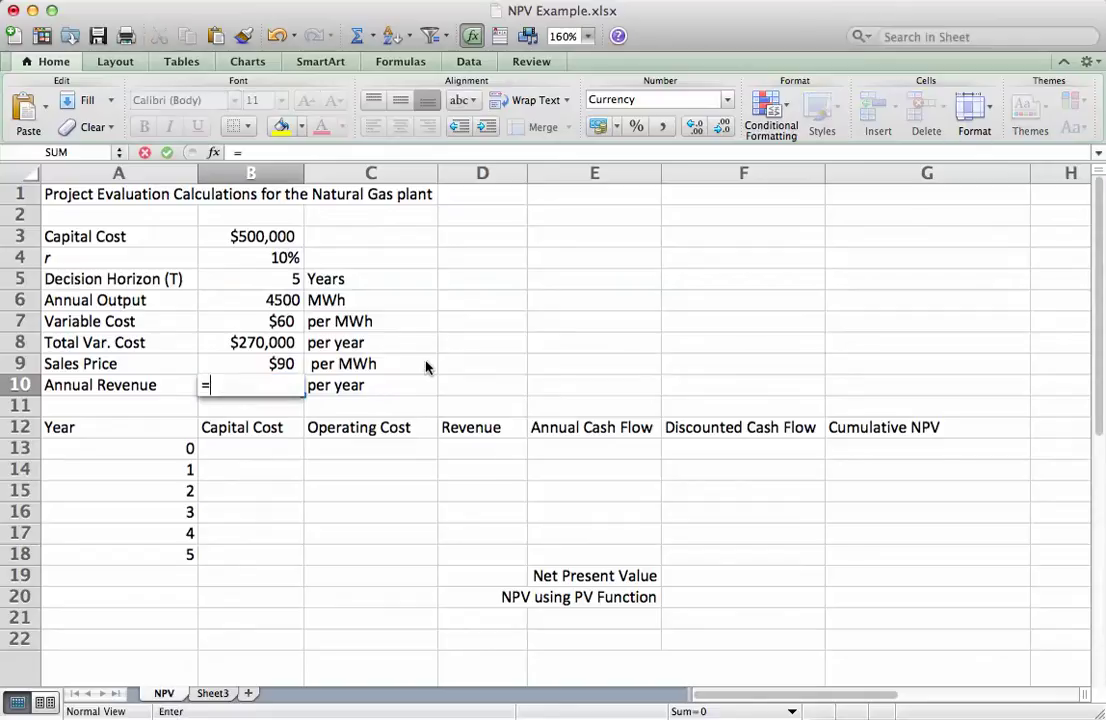
{"action": "key", "text": "Up"}
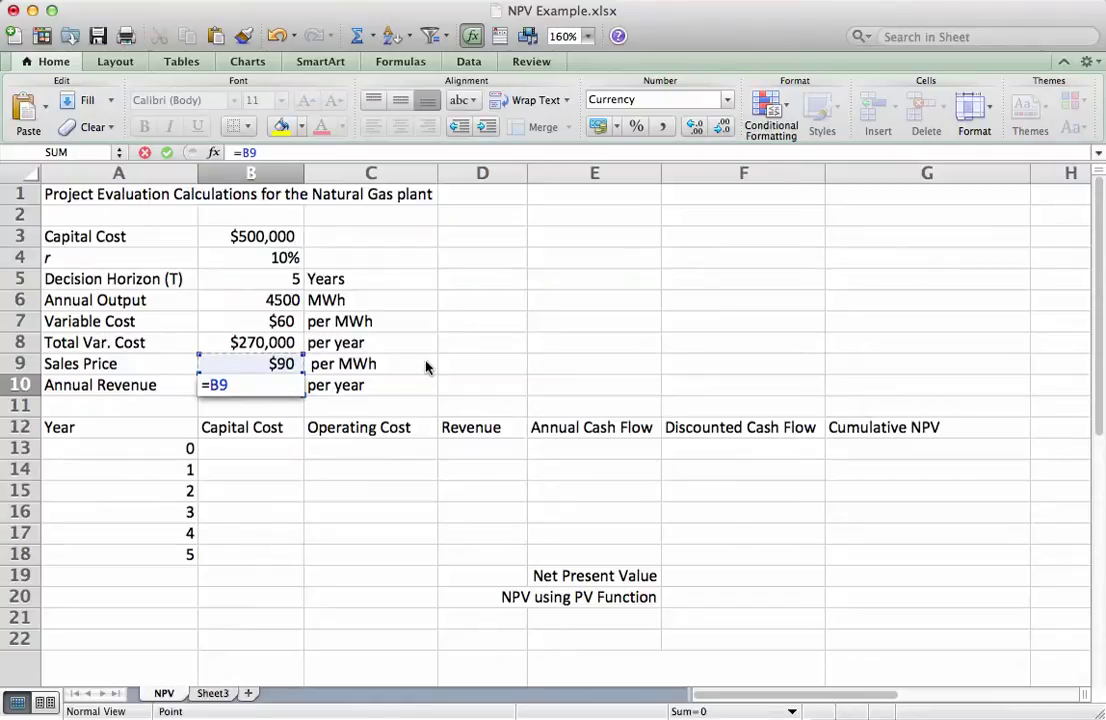
{"action": "type", "text": "*"}
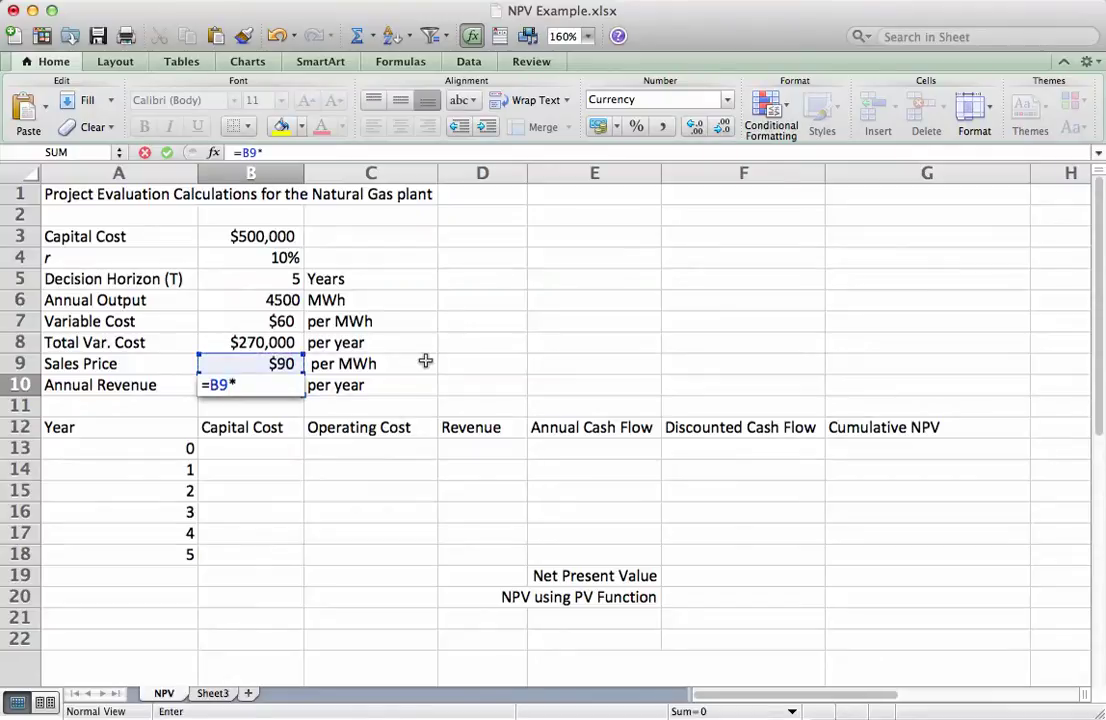
{"action": "left_click", "coordinate": [242, 311]}
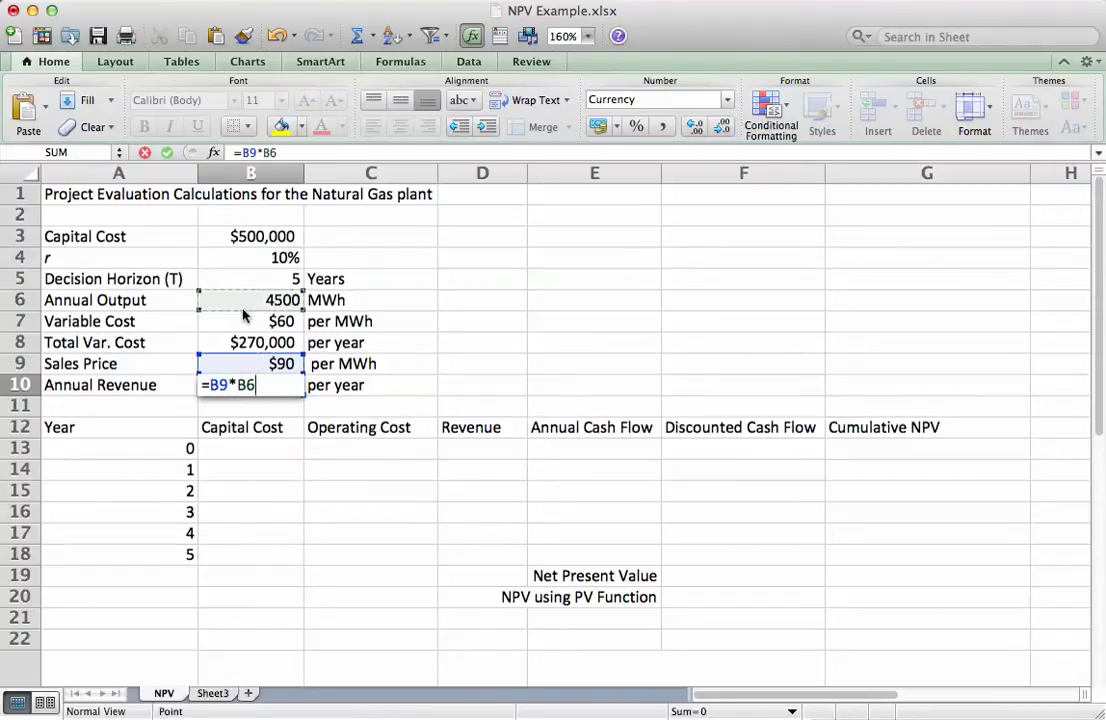
{"action": "key", "text": "Return"}
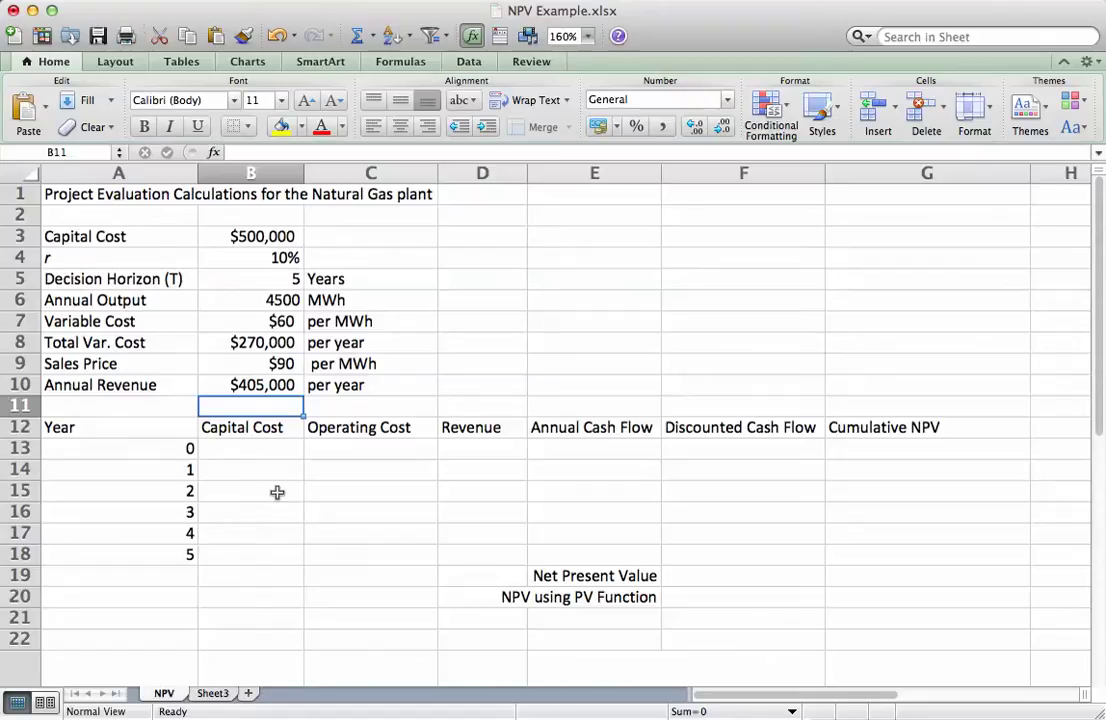
Review the row 12 headers, Capital Cost through Cumulative NPV, and years 0–5 in A13:A18
{"action": "left_click", "coordinate": [265, 429]}
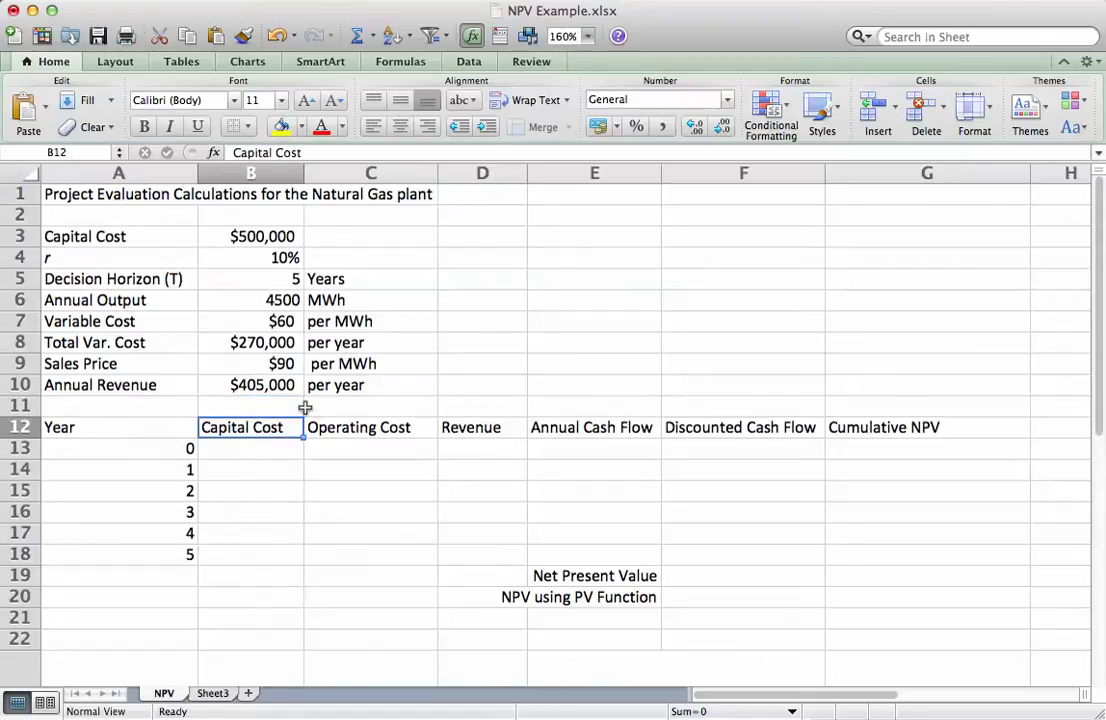
{"action": "key", "text": "Tab"}
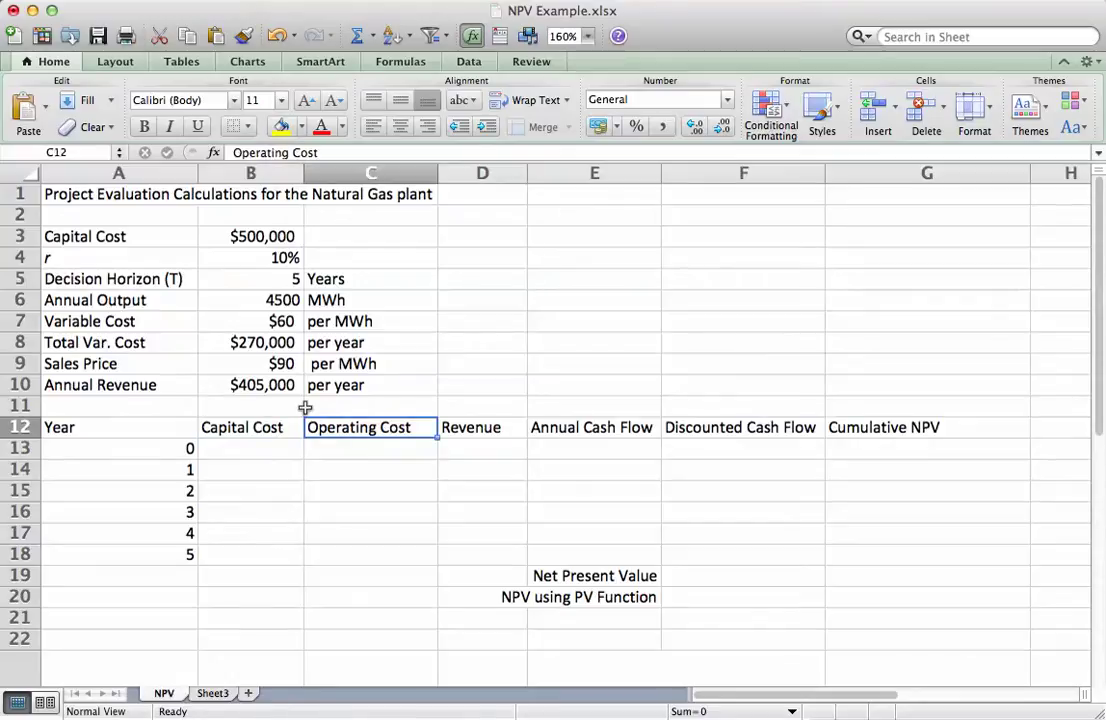
{"action": "key", "text": "Tab"}
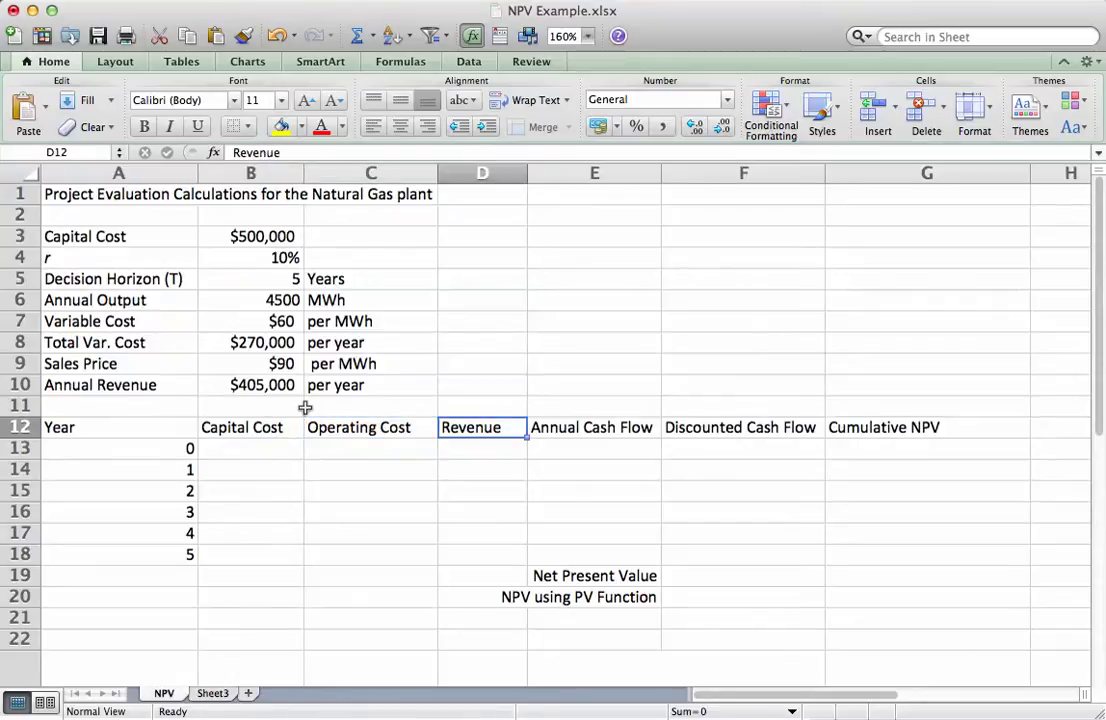
{"action": "key", "text": "Tab"}
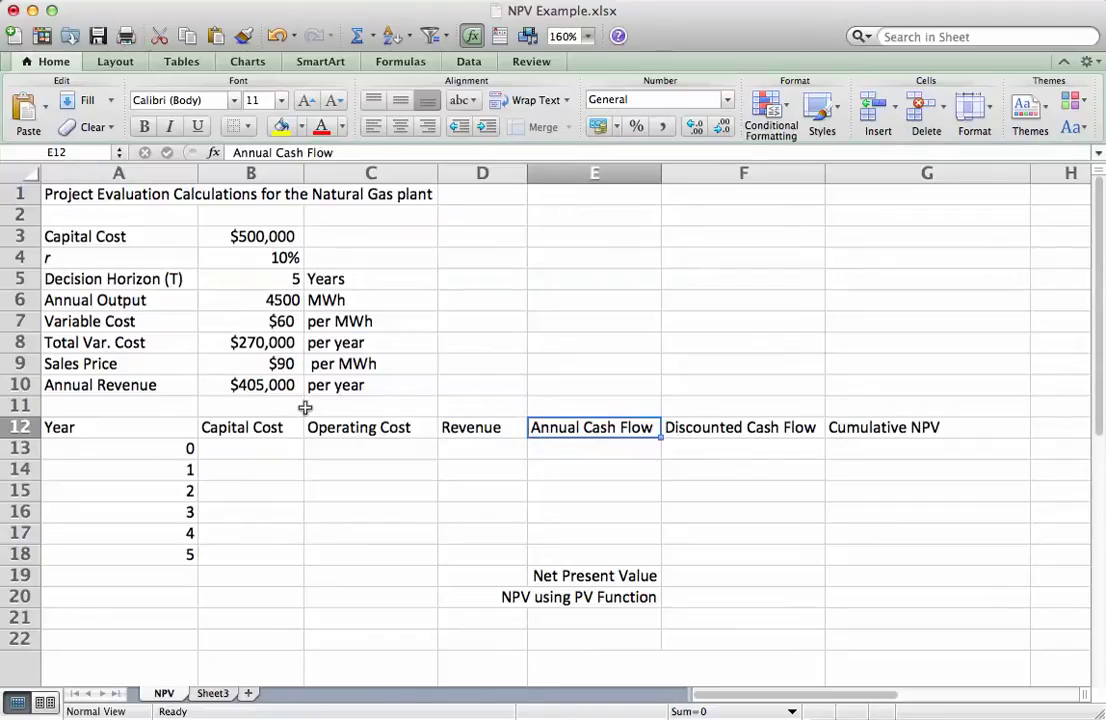
{"action": "key", "text": "Tab"}
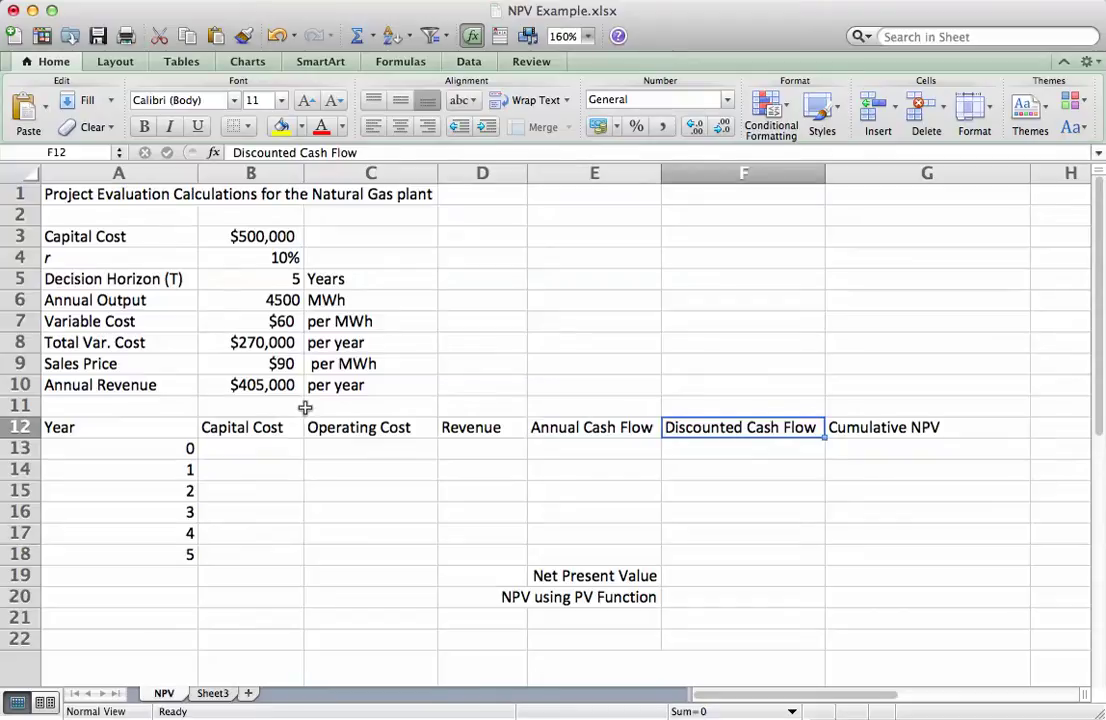
{"action": "key", "text": "Tab"}
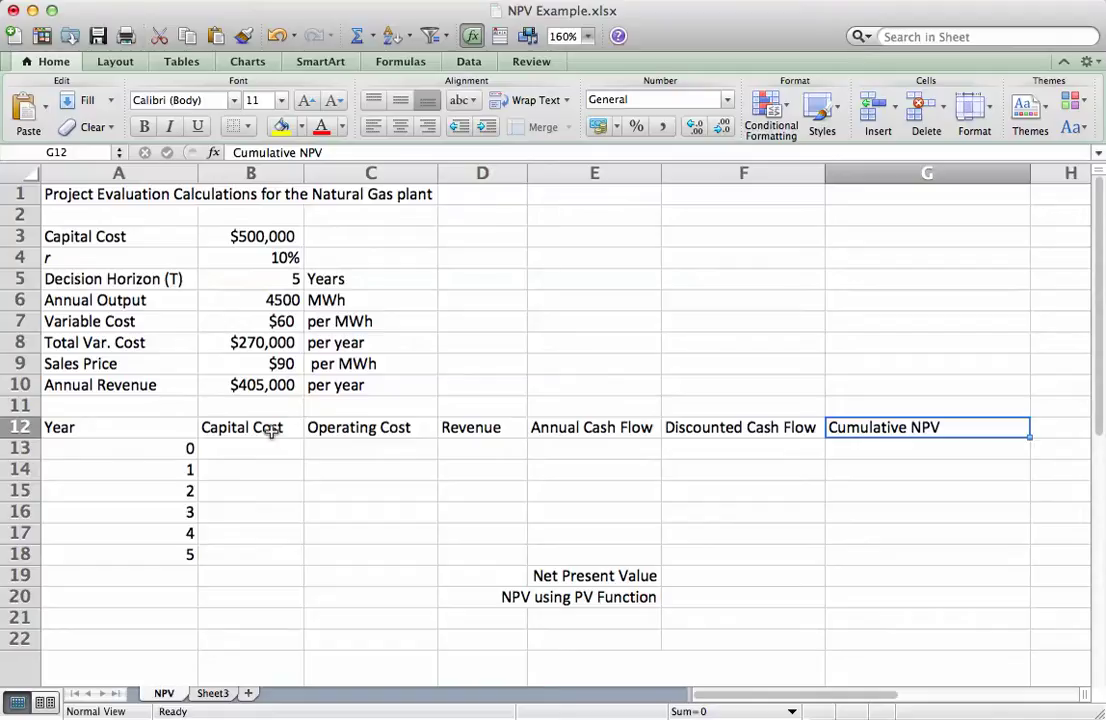
{"action": "left_click", "coordinate": [153, 451]}
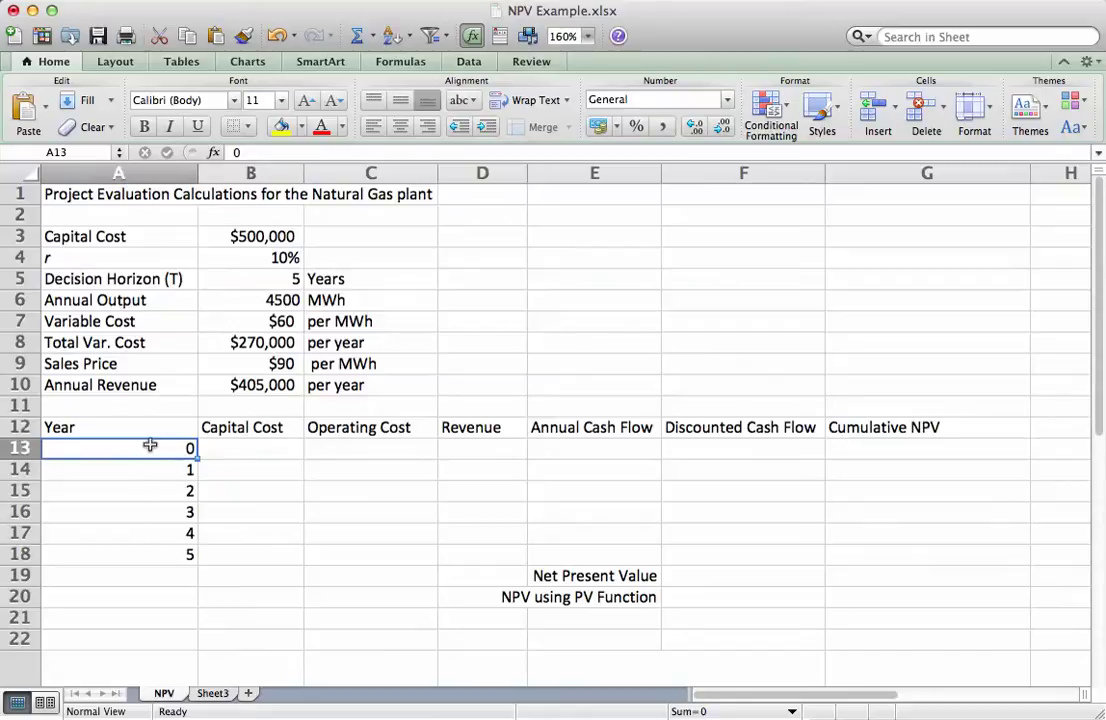
{"action": "left_click", "coordinate": [171, 550]}
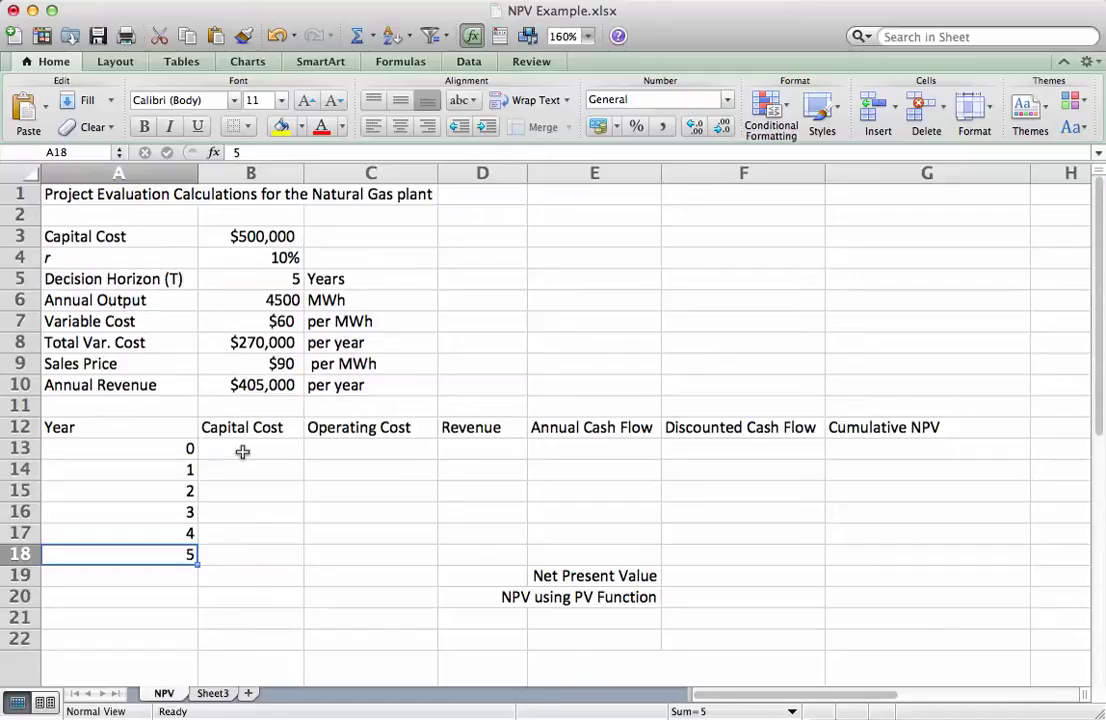
{"action": "left_click", "coordinate": [242, 452]}
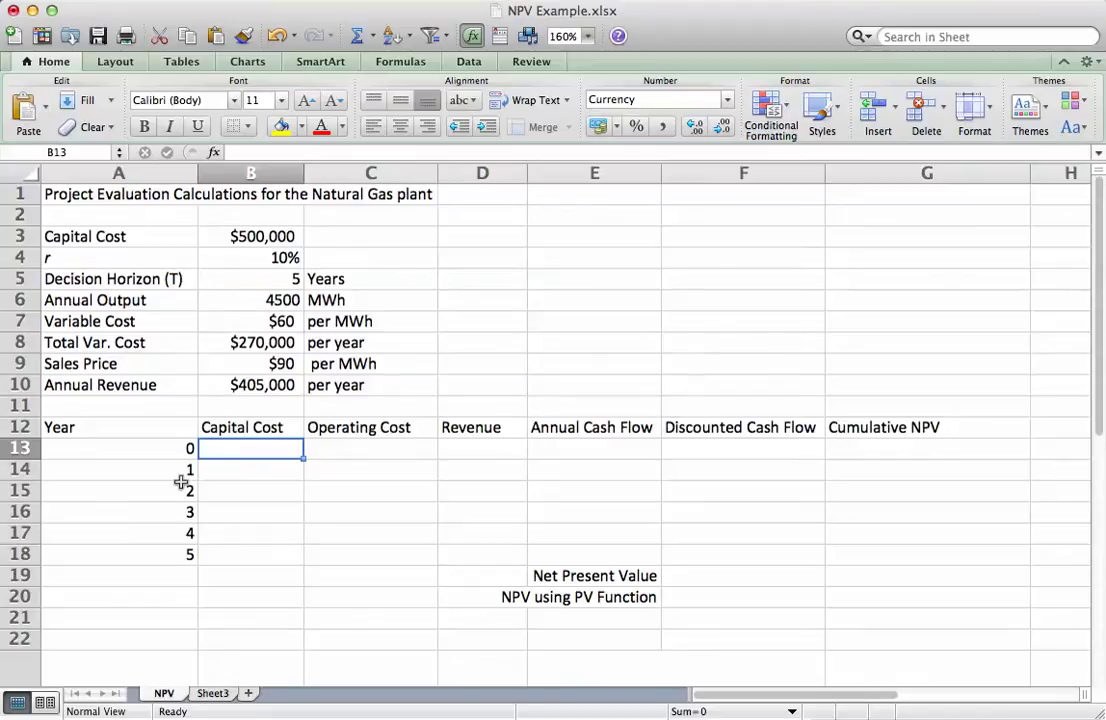
Enter =-B3 in B13 so the year 0 capital cost shows ($500,000)
{"action": "type", "text": "=-"}
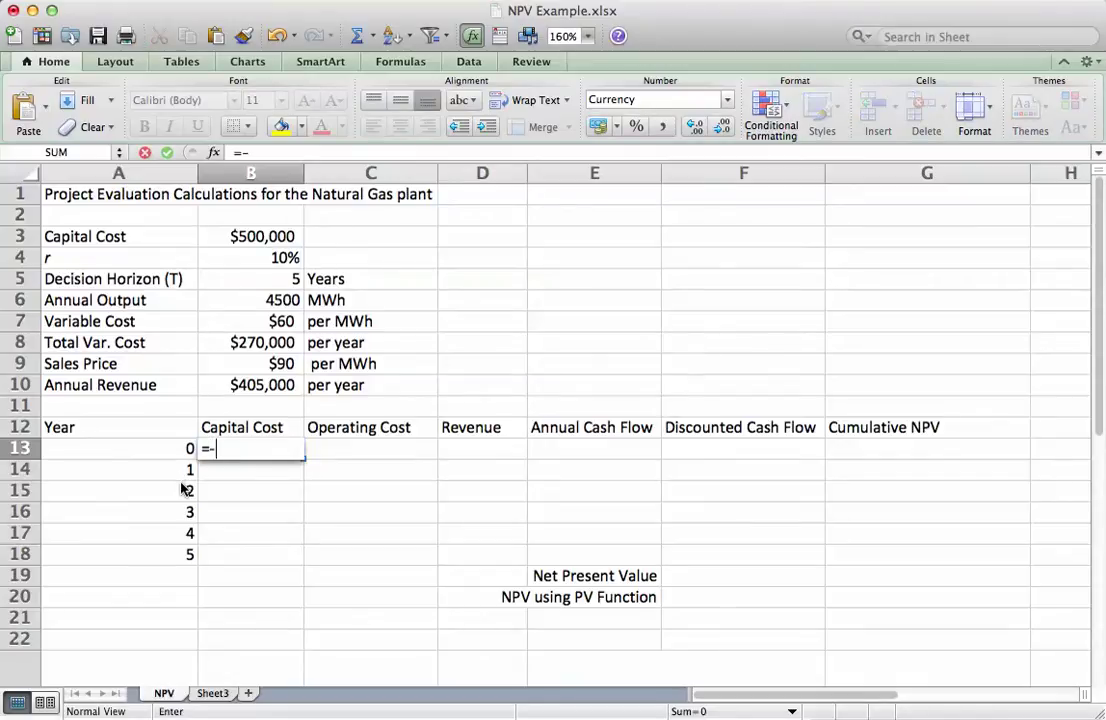
{"action": "left_click", "coordinate": [268, 243]}
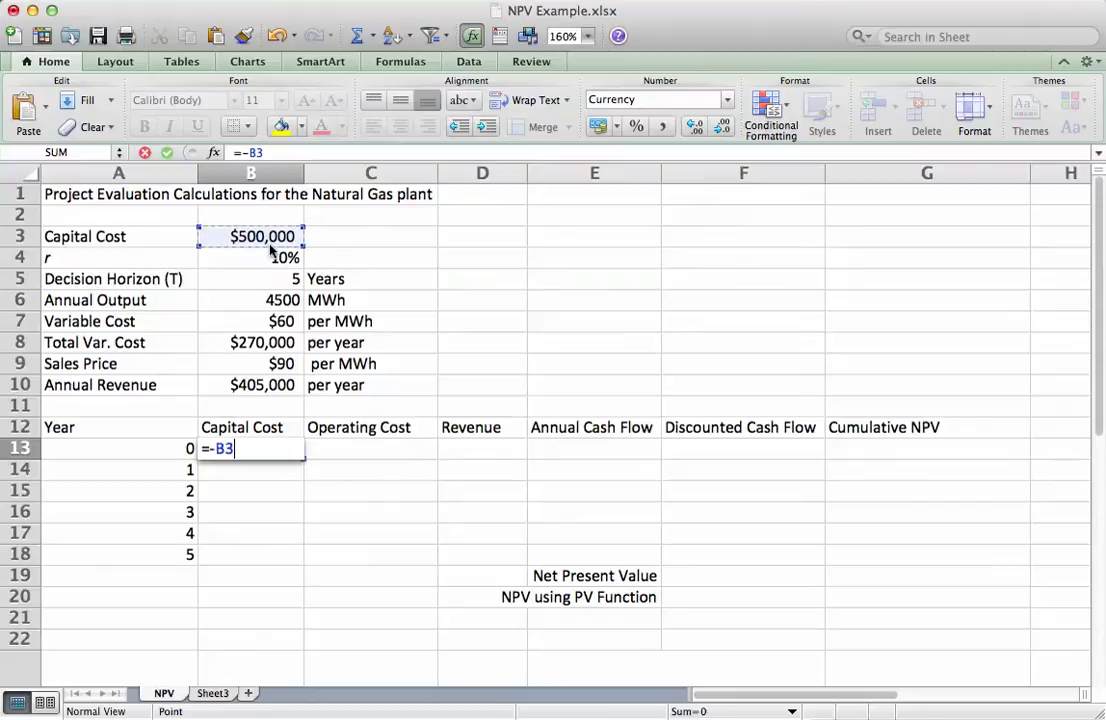
{"action": "key", "text": "Return"}
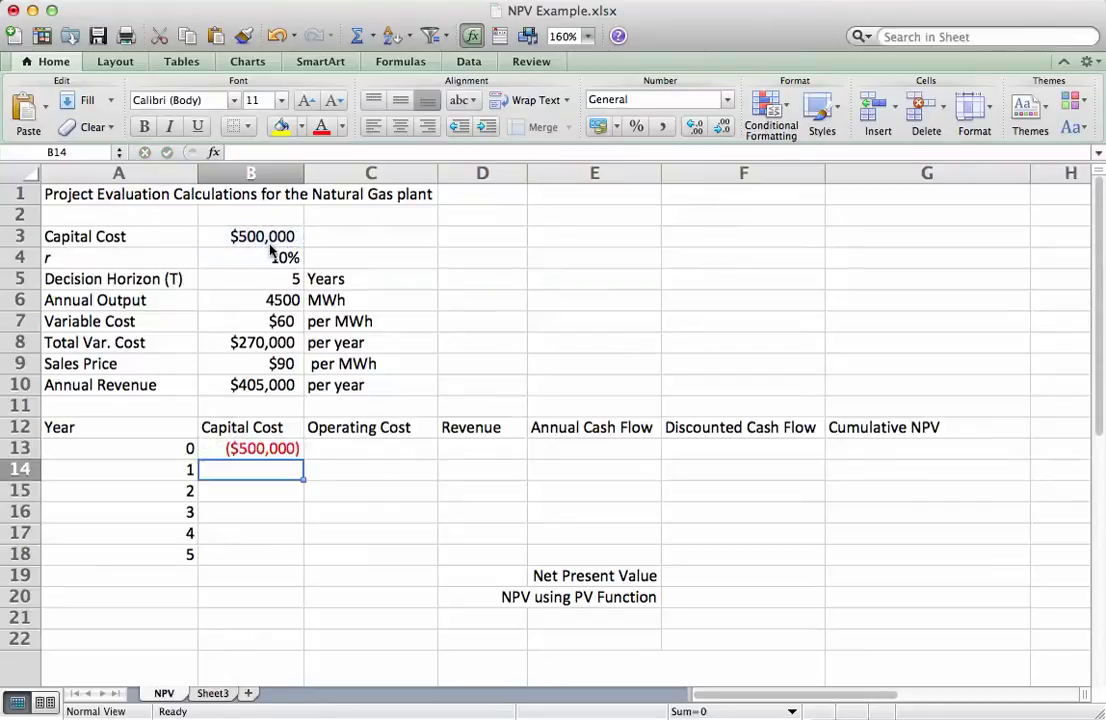
{"action": "left_click", "coordinate": [277, 445]}
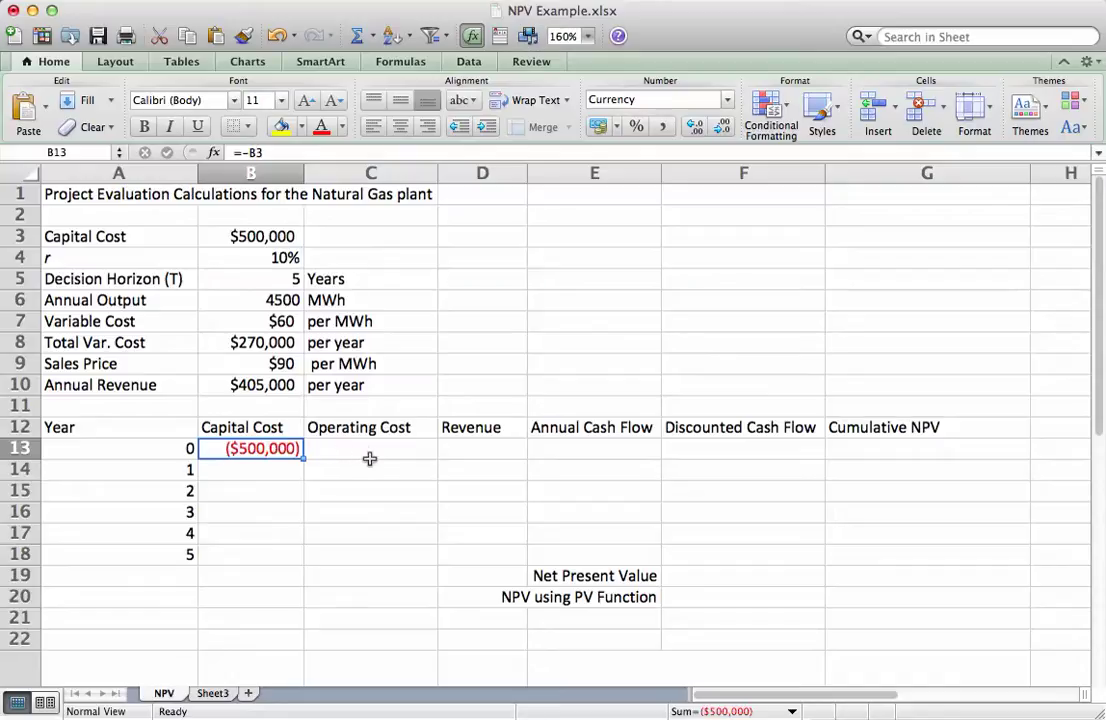
{"action": "left_click", "coordinate": [272, 468]}
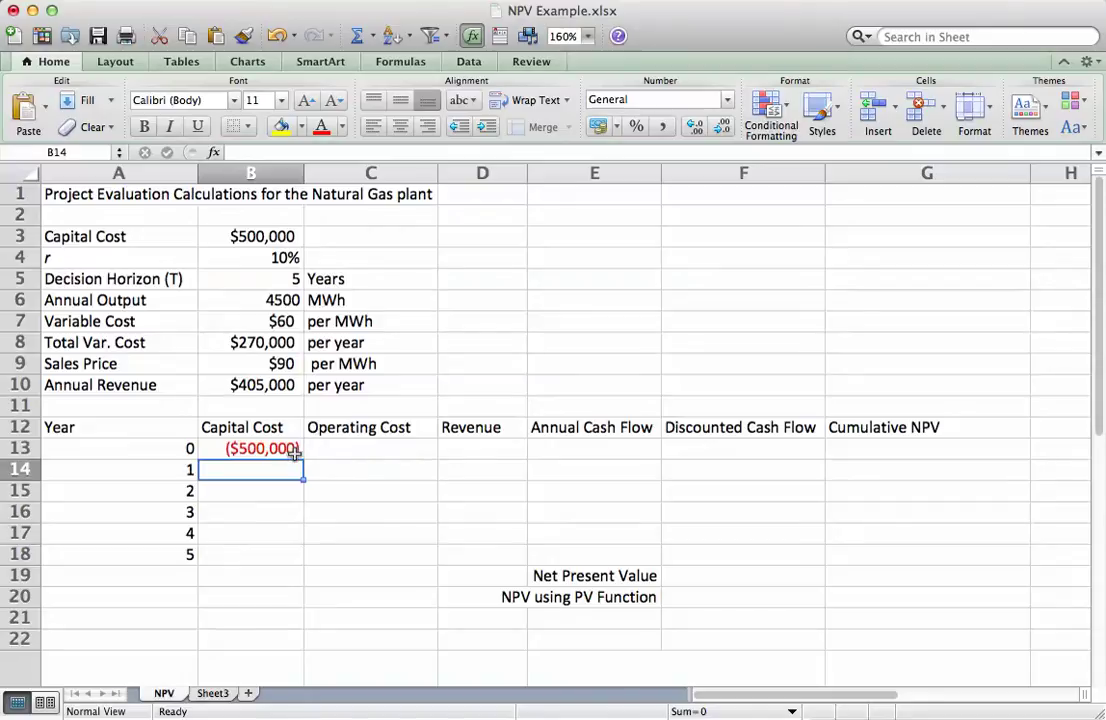
{"action": "left_click", "coordinate": [293, 450]}
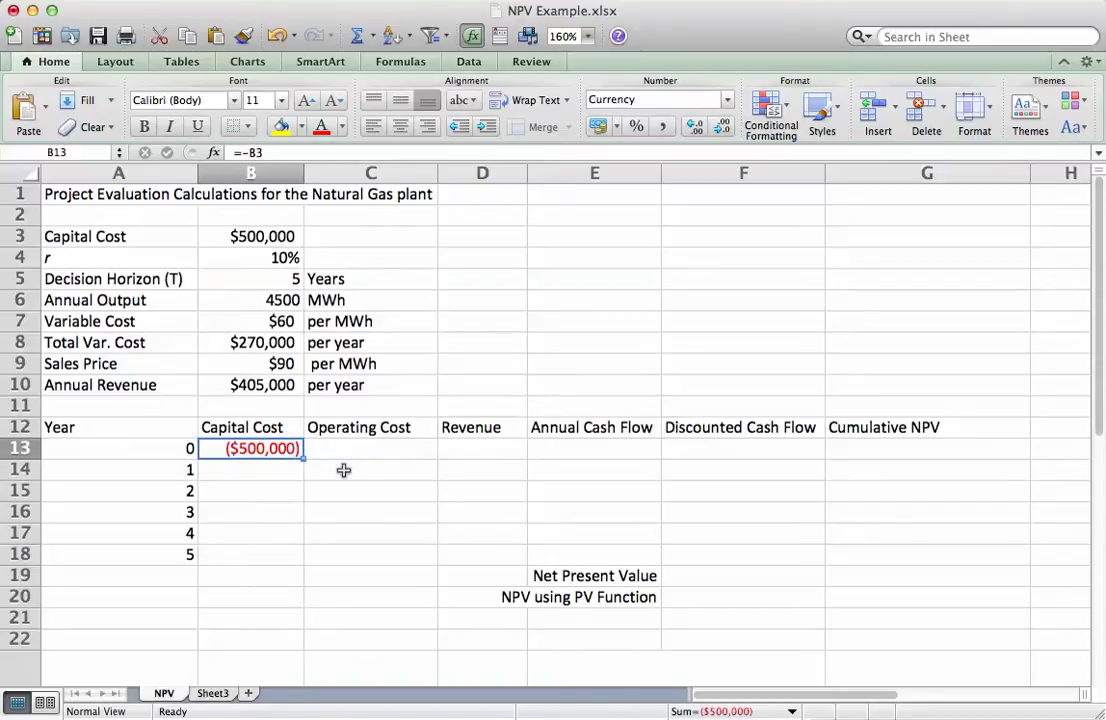
{"action": "left_click", "coordinate": [343, 470]}
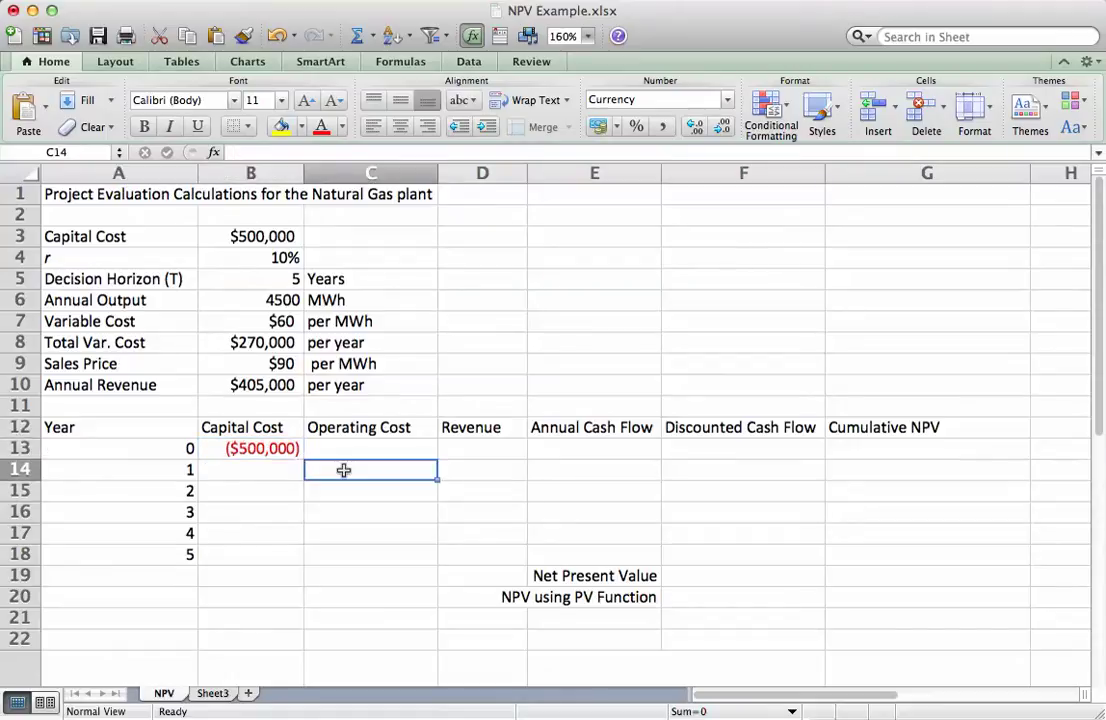
Enter =-B8 in C14 and =C14 in C15, filling ($270,000) down to C18
{"action": "type", "text": "=-"}
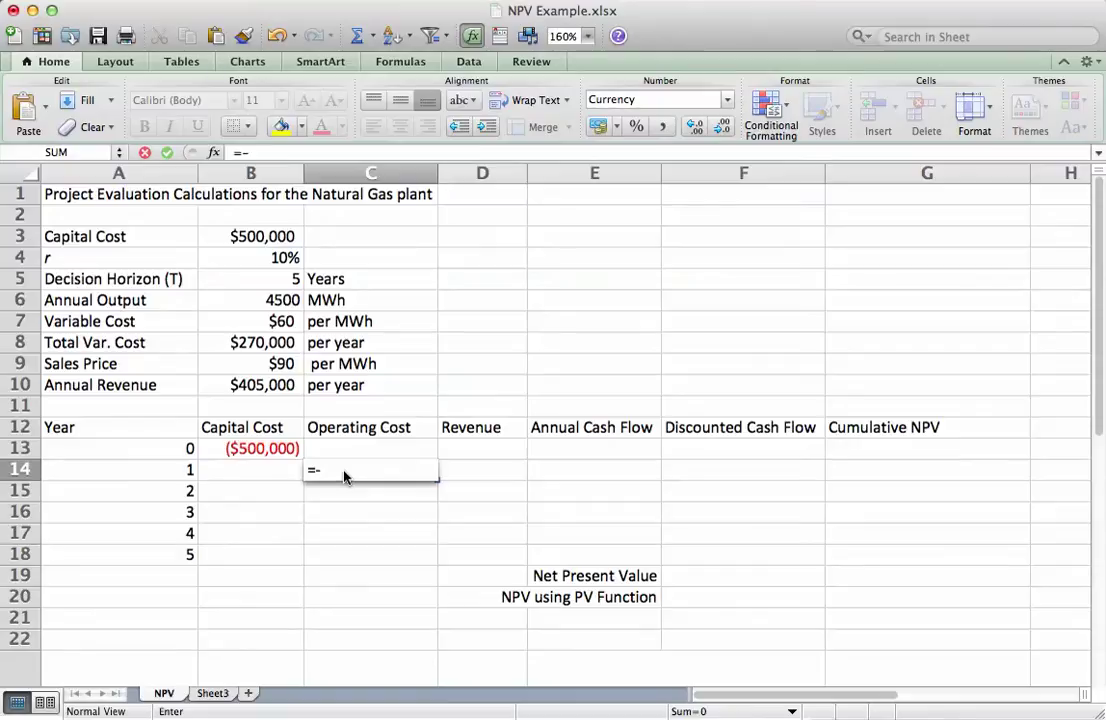
{"action": "left_click", "coordinate": [262, 343]}
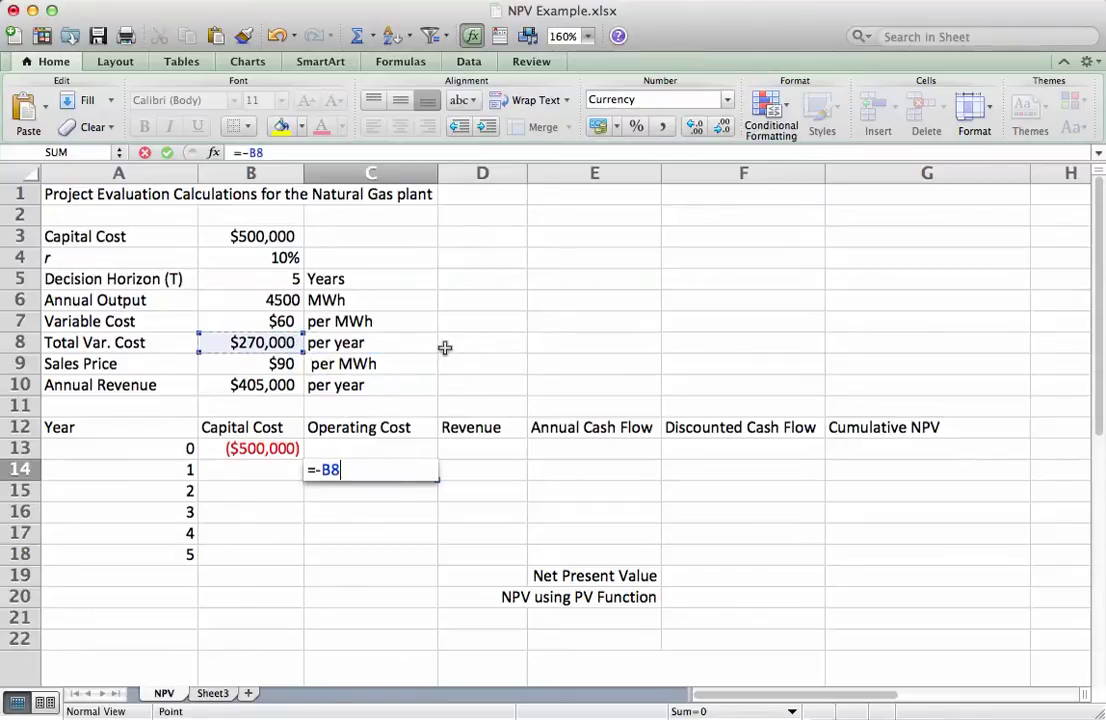
{"action": "key", "text": "Return"}
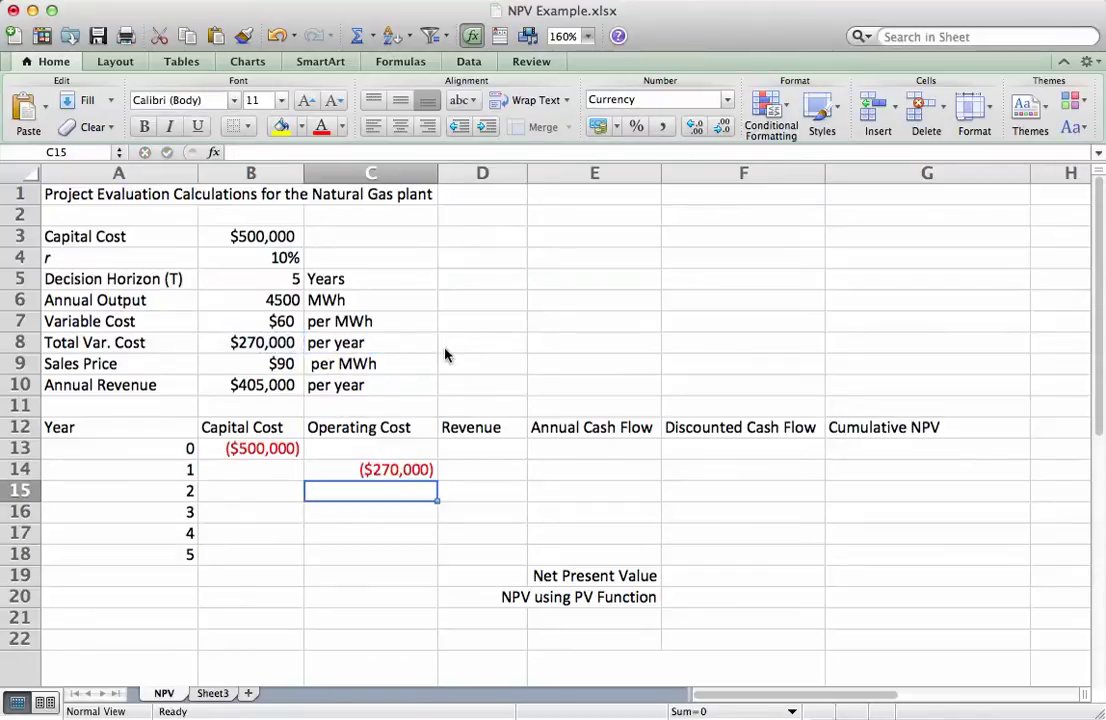
{"action": "type", "text": "="}
{"action": "left_click", "coordinate": [428, 473]}
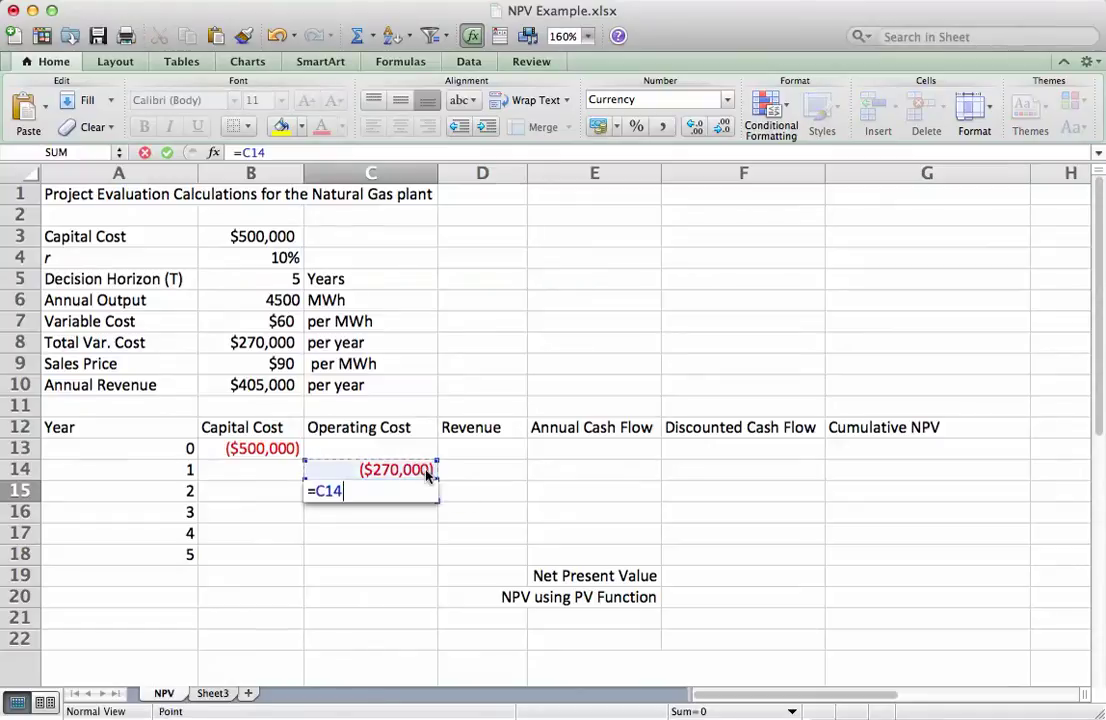
{"action": "key", "text": "Return"}
{"action": "left_click", "coordinate": [430, 495]}
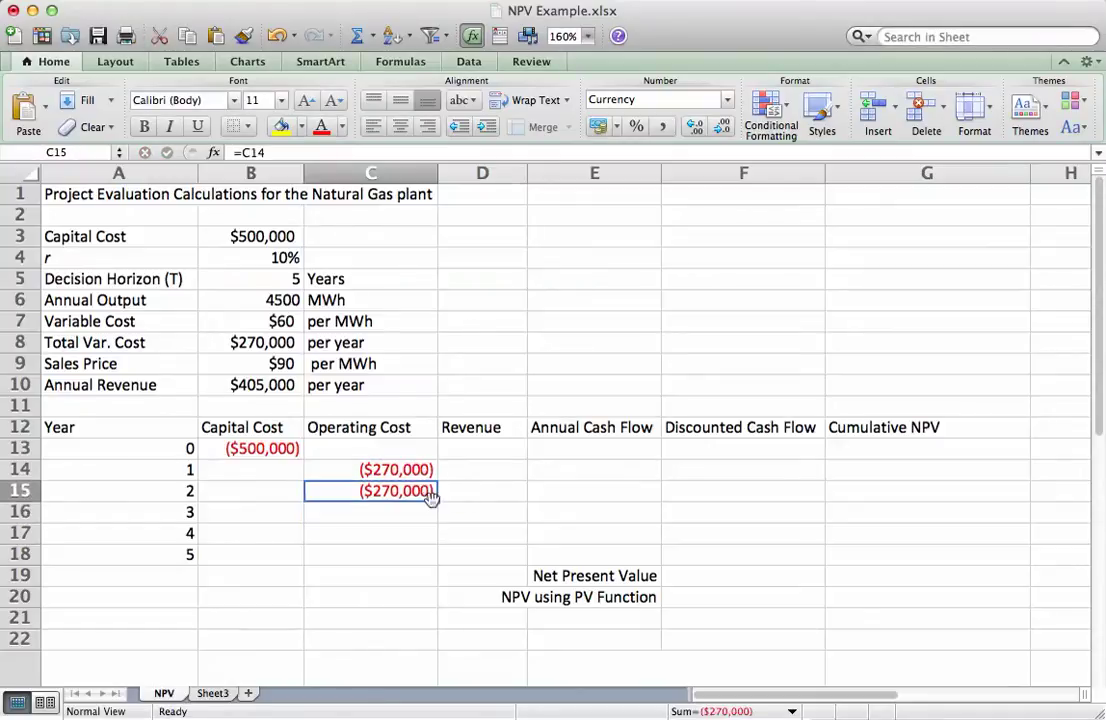
{"action": "left_click_drag", "start_coordinate": [436, 501], "coordinate": [435, 562]}
{"action": "left_click", "coordinate": [420, 489]}
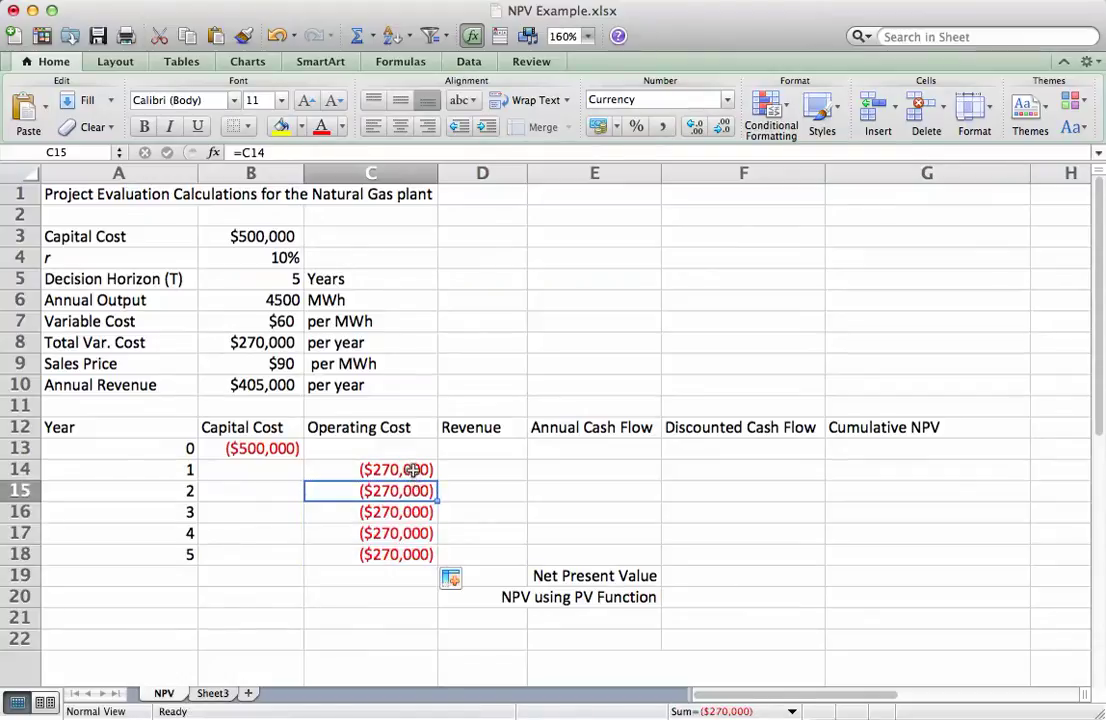
{"action": "left_click", "coordinate": [465, 466]}
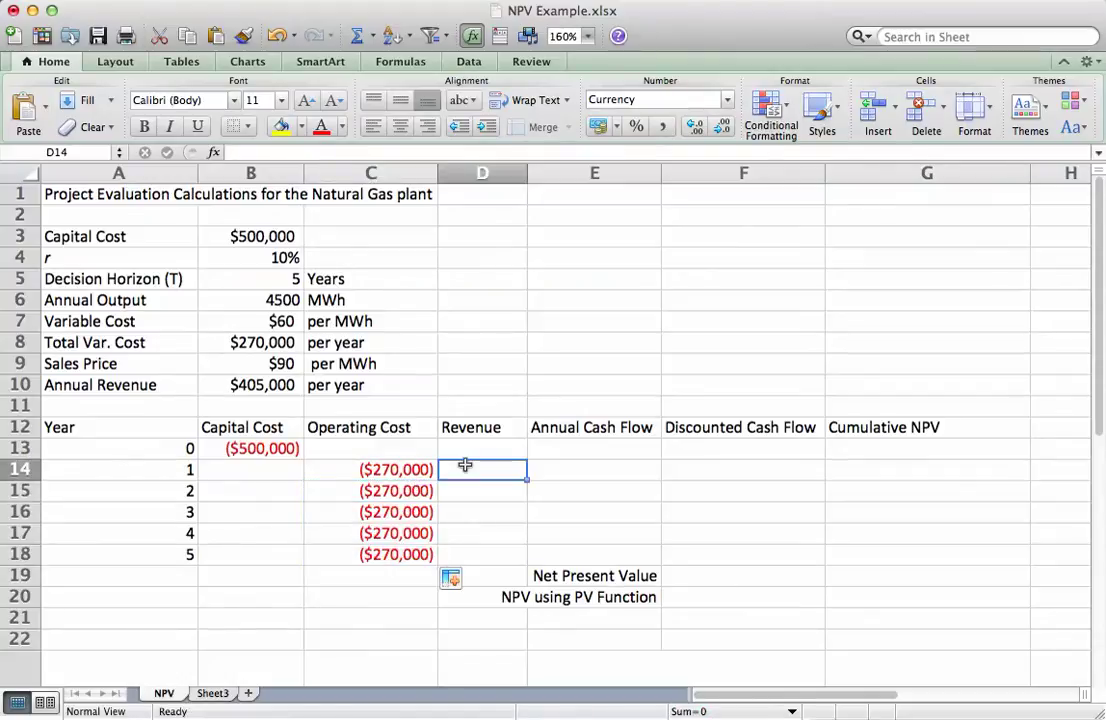
Enter =B10 in D14 for year 1 revenue and copy it down the column
{"action": "type", "text": "="}
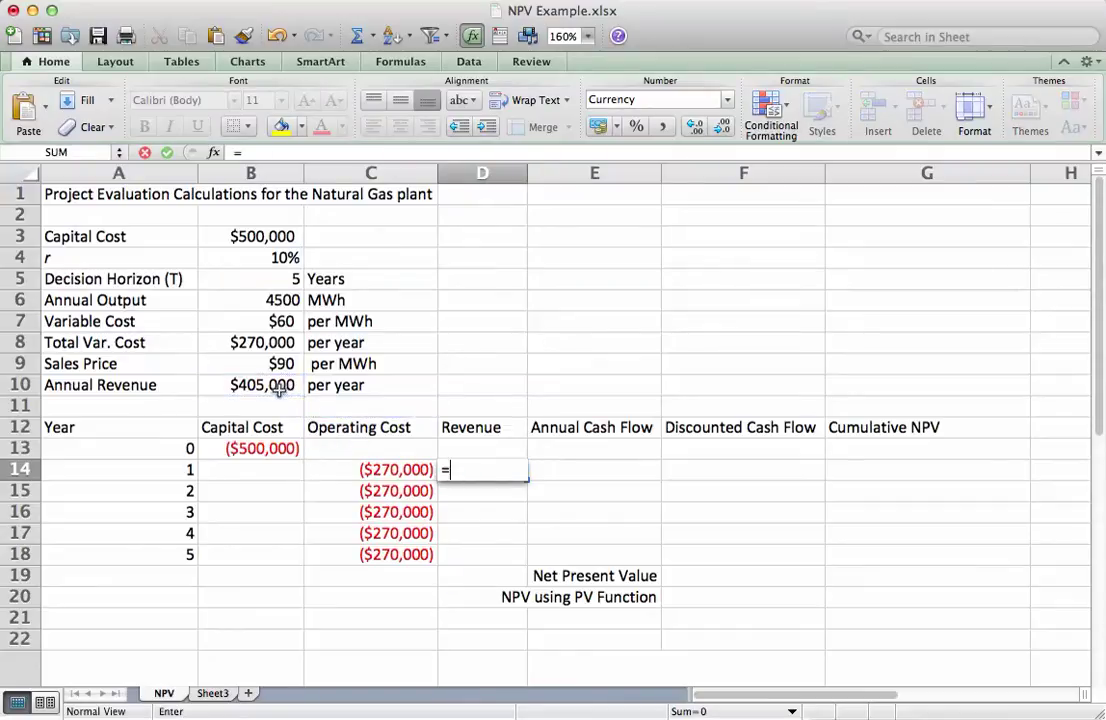
{"action": "left_click", "coordinate": [280, 390]}
{"action": "key", "text": "Return"}
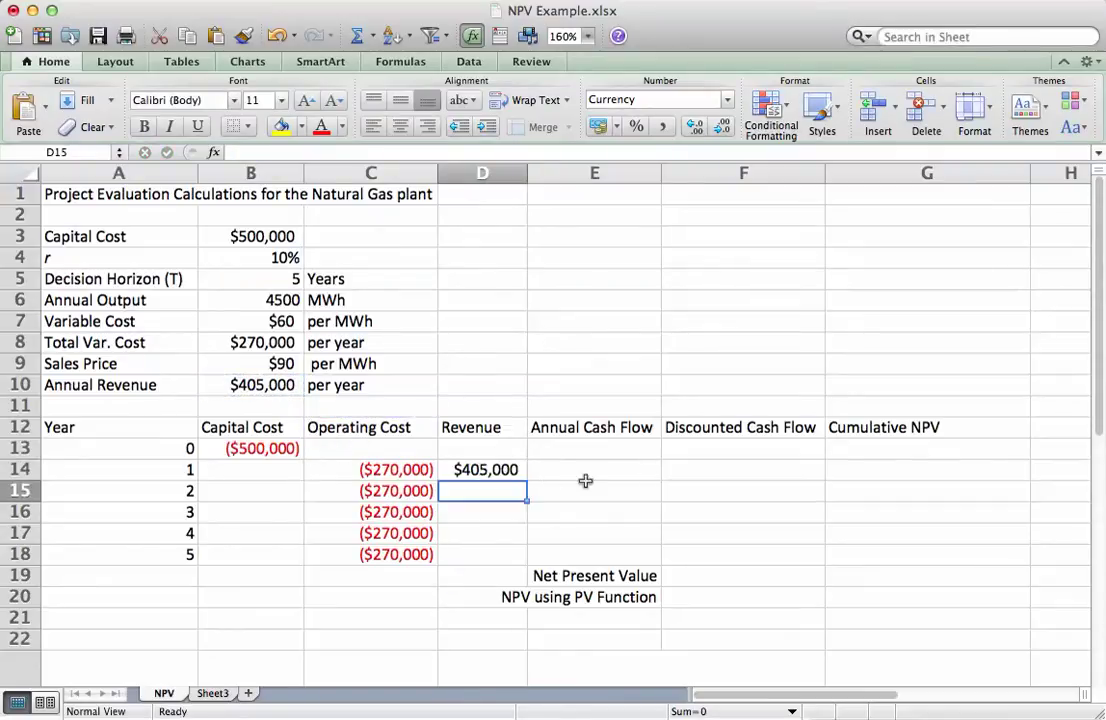
{"action": "left_click", "coordinate": [522, 476]}
{"action": "left_click_drag", "start_coordinate": [526, 481], "coordinate": [522, 560]}
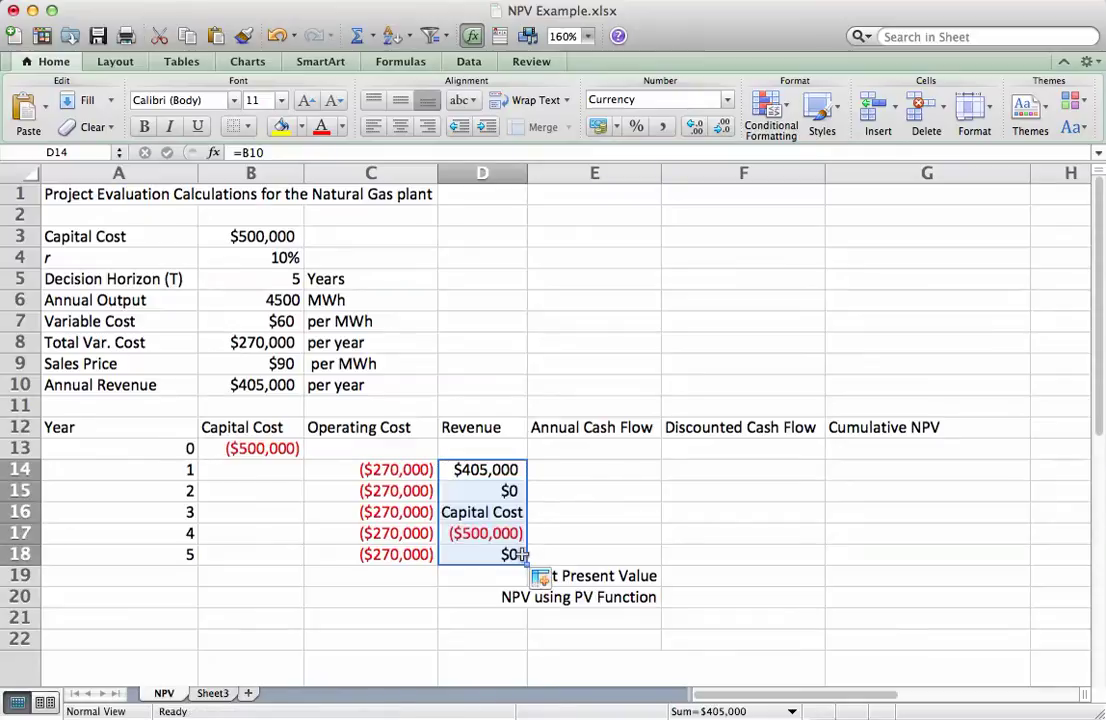
Correct D15 to =D14 and fill $405,000 revenue through D18
{"action": "left_click", "coordinate": [516, 490]}
{"action": "type", "text": "="}
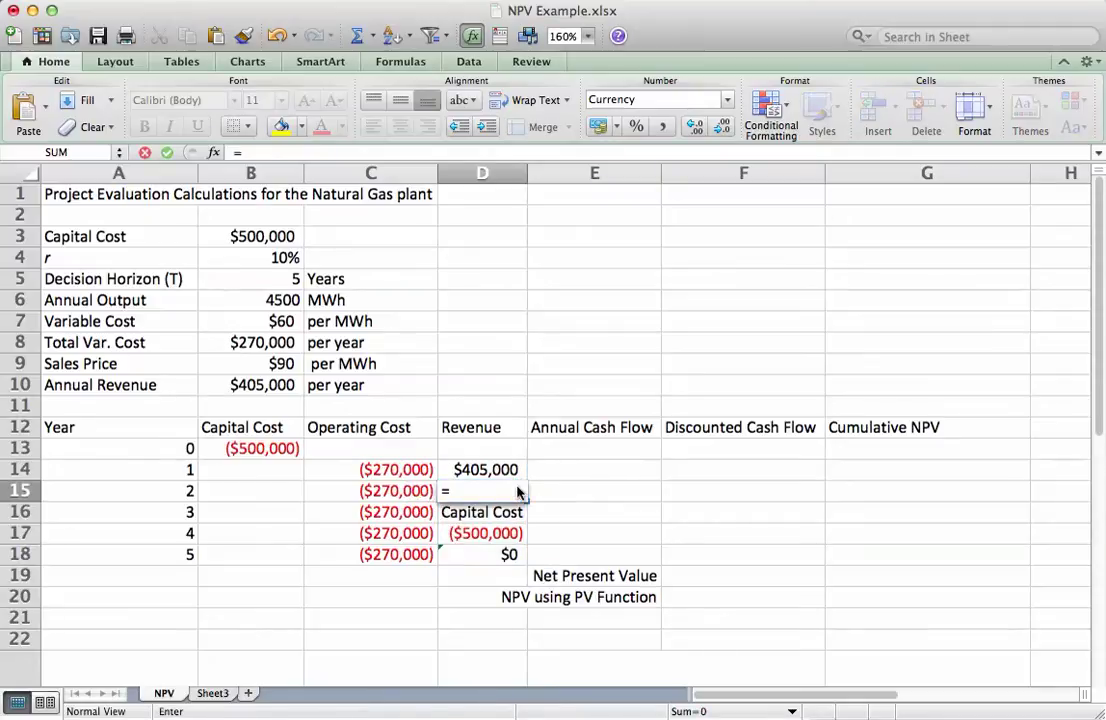
{"action": "left_click", "coordinate": [505, 470]}
{"action": "key", "text": "Return"}
{"action": "left_click", "coordinate": [516, 491]}
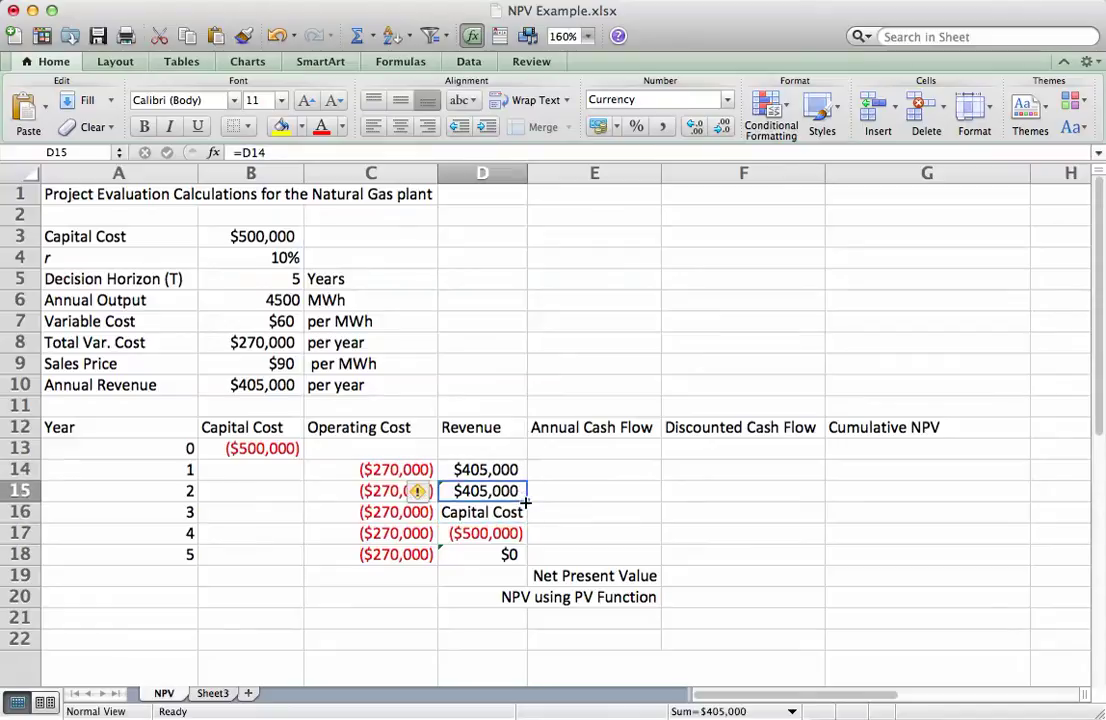
{"action": "left_click_drag", "start_coordinate": [525, 503], "coordinate": [523, 560]}
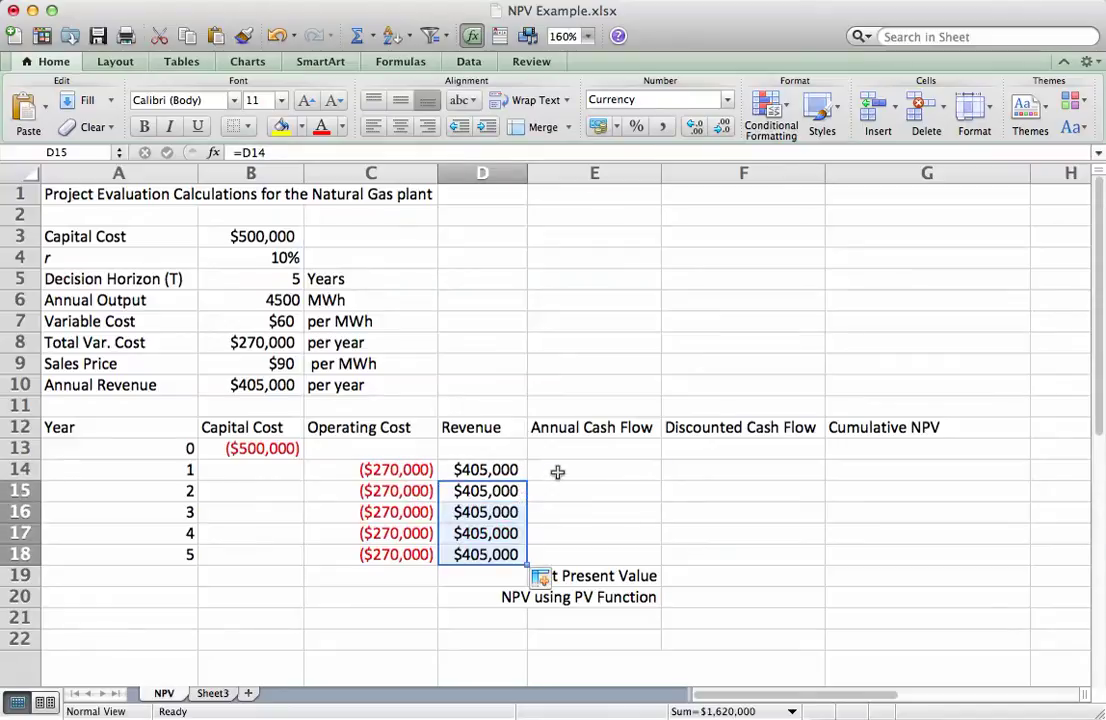
{"action": "left_click", "coordinate": [557, 472]}
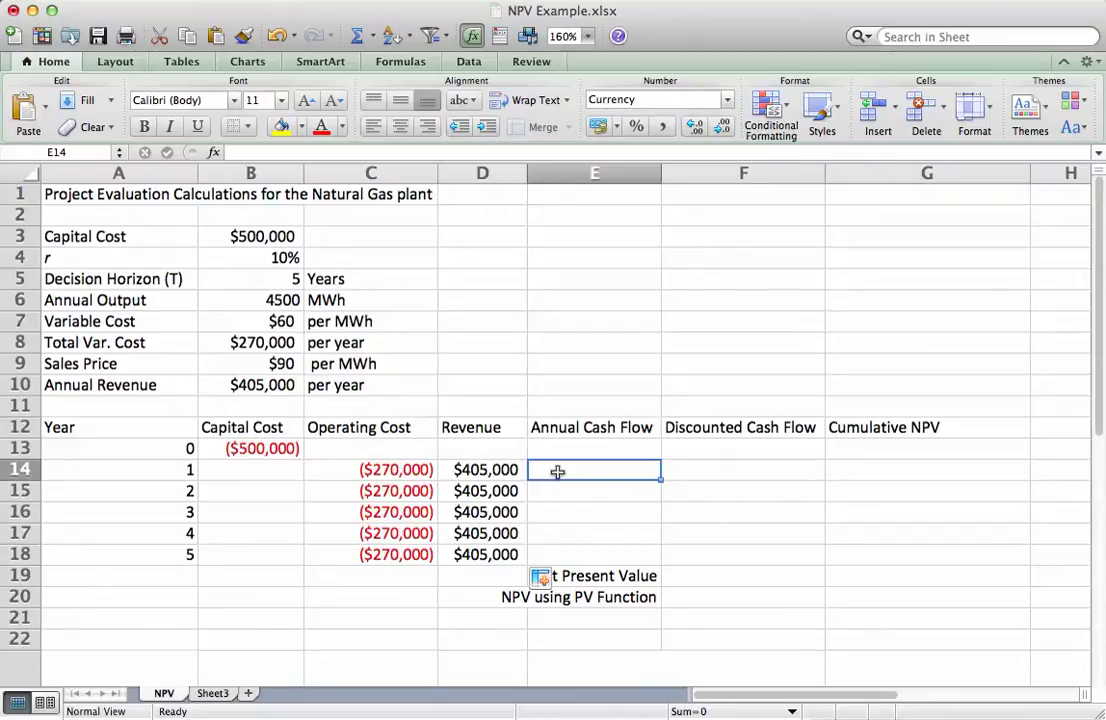
Review the year 0 capital cost, operating cost and revenue cells
{"action": "left_click", "coordinate": [578, 454]}
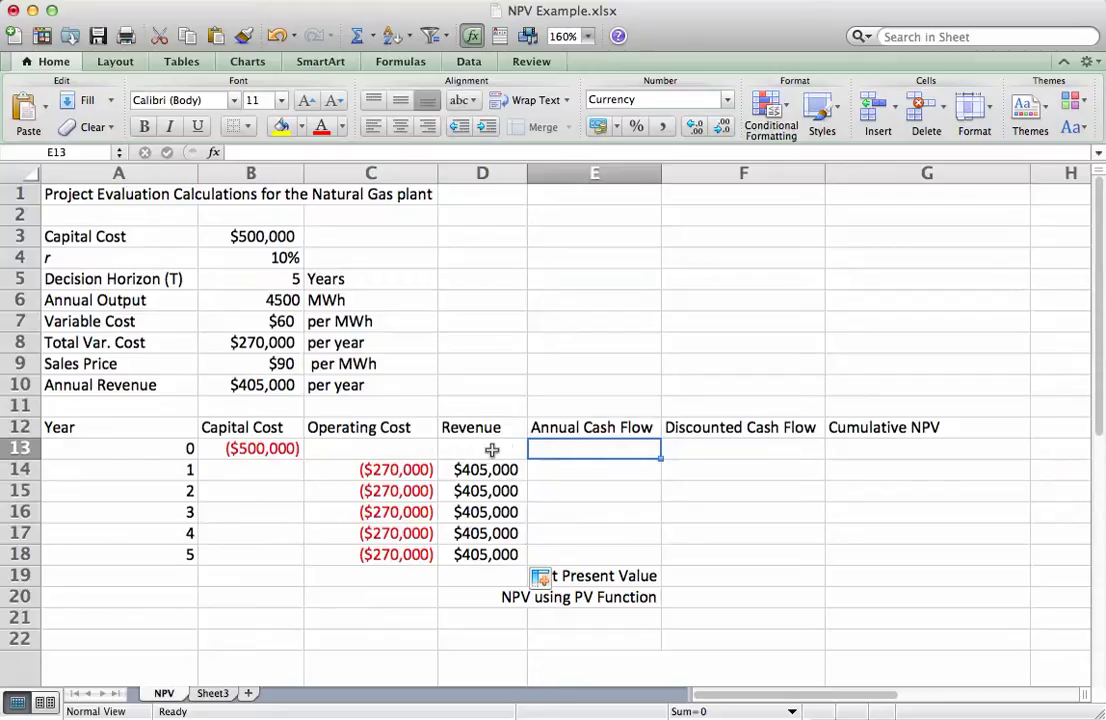
{"action": "left_click", "coordinate": [277, 447]}
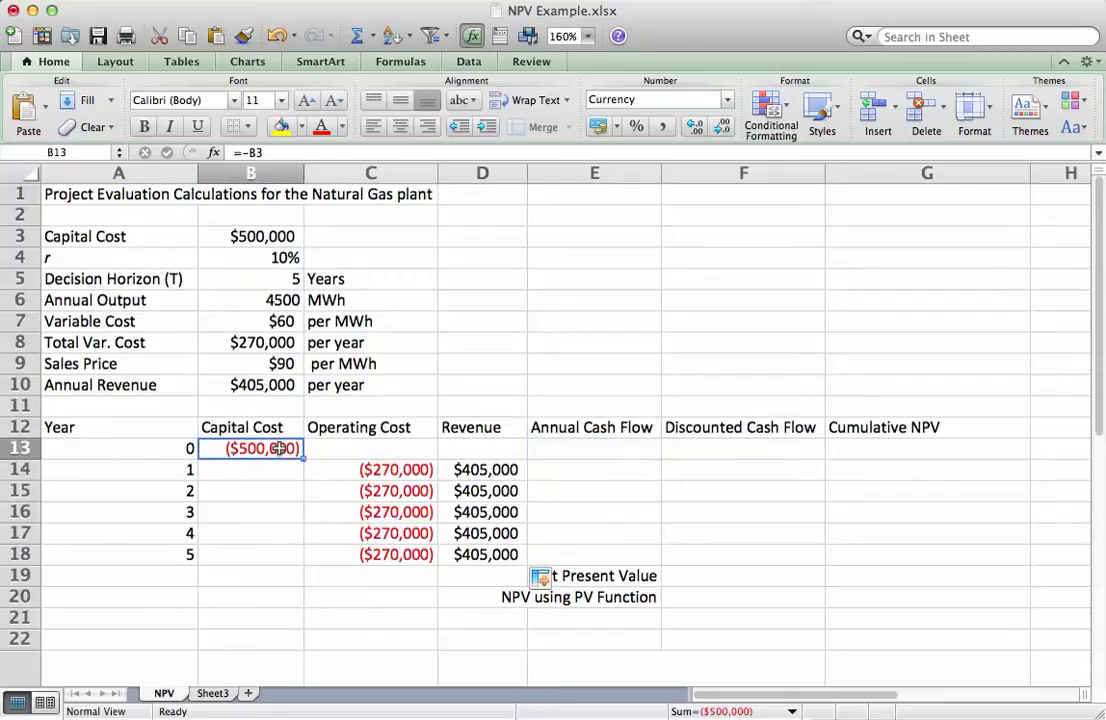
{"action": "left_click", "coordinate": [381, 447]}
{"action": "left_click", "coordinate": [479, 445]}
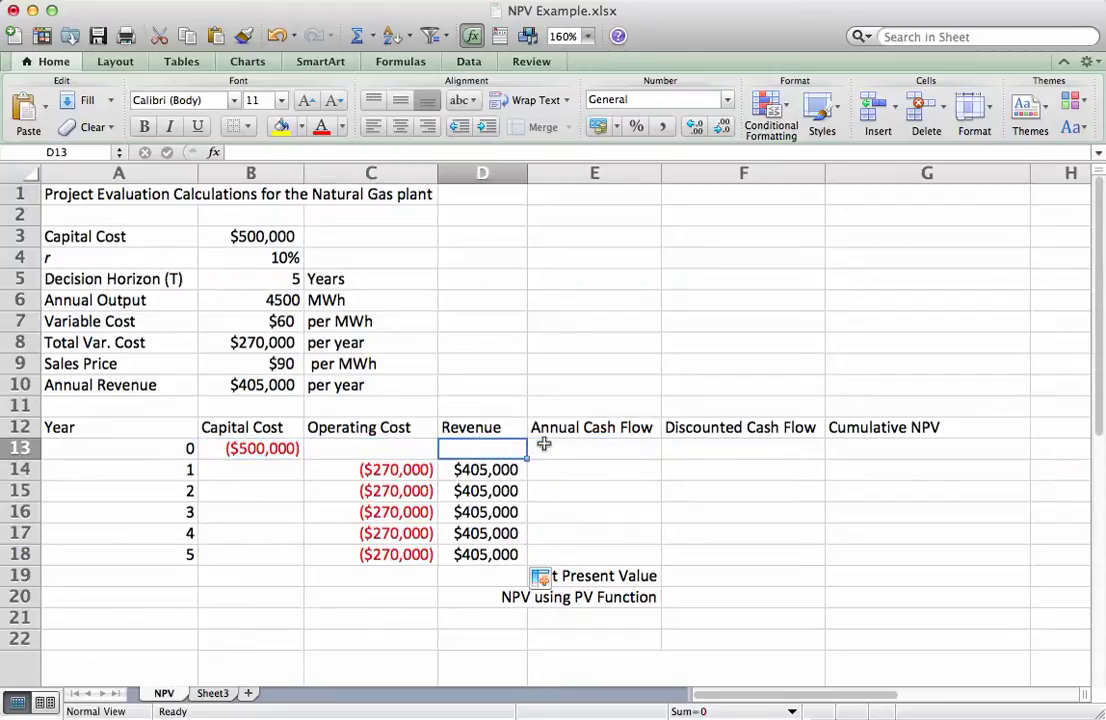
{"action": "left_click", "coordinate": [543, 444]}
Enter =SUM(B13:D13) in E13 and fill it down to E18
{"action": "type", "text": "=sum("}
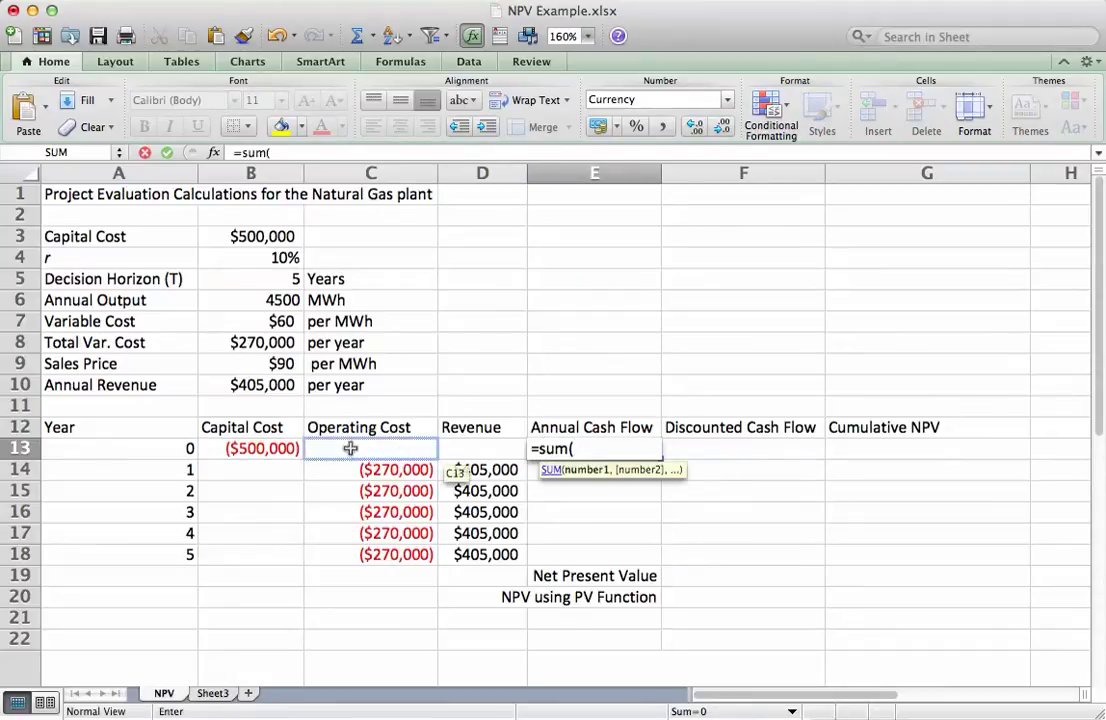
{"action": "left_click_drag", "start_coordinate": [265, 448], "coordinate": [454, 450]}
{"action": "type", "text": ")"}
{"action": "key", "text": "Return"}
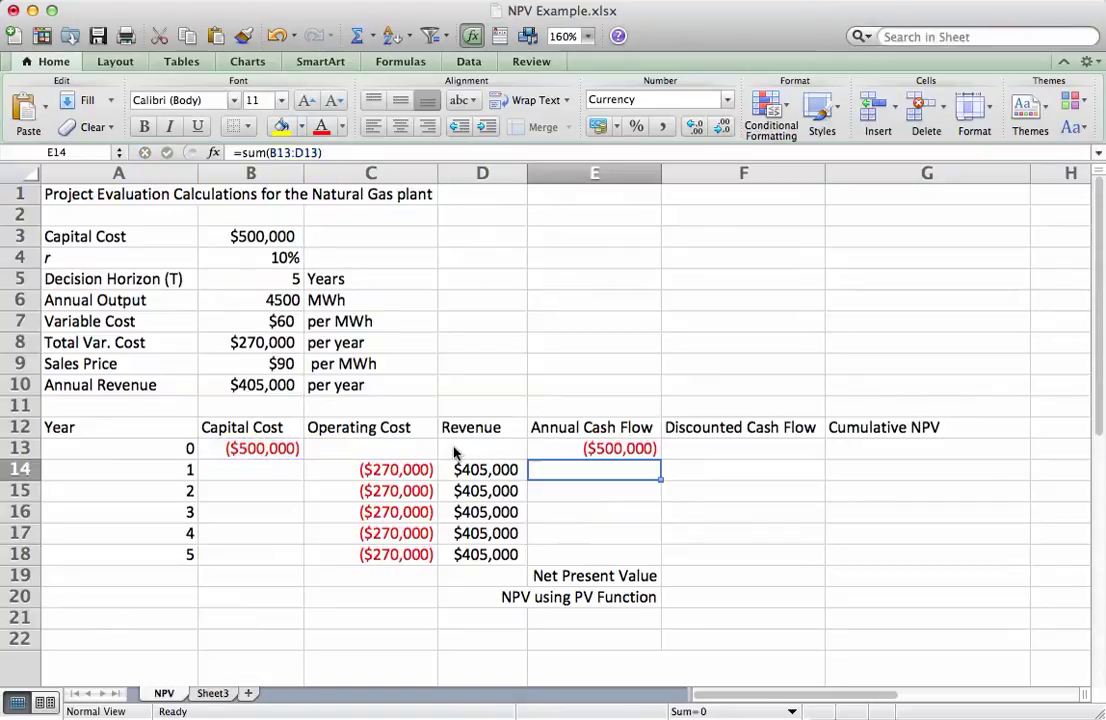
{"action": "left_click", "coordinate": [630, 448]}
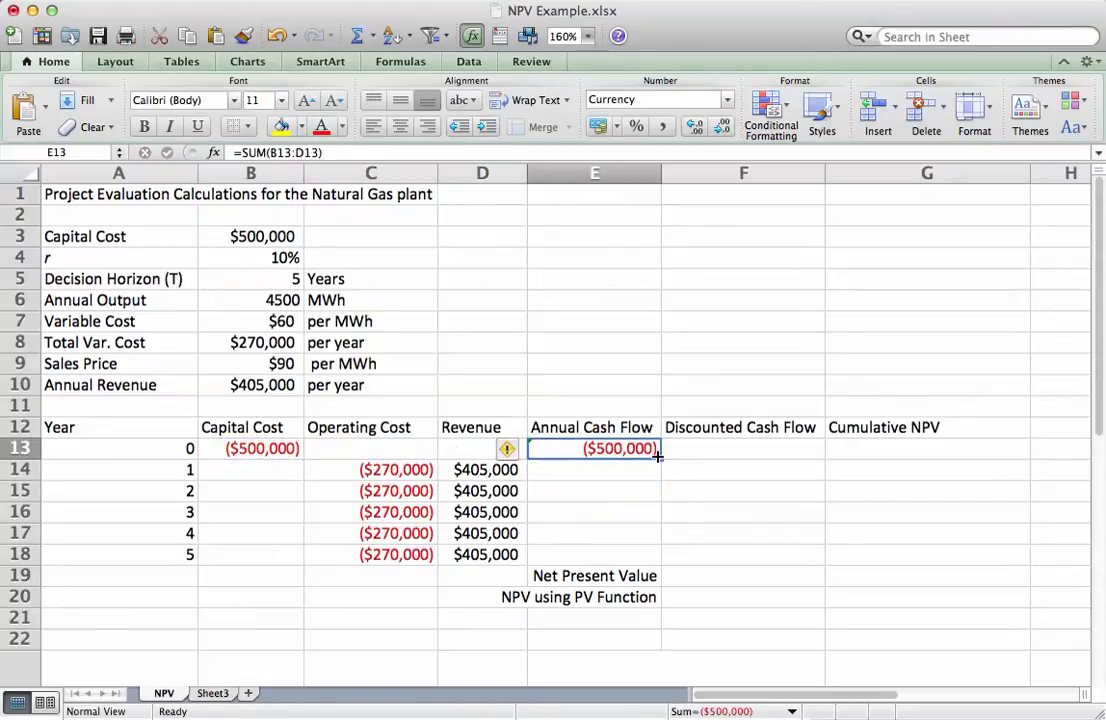
{"action": "left_click_drag", "start_coordinate": [659, 471], "coordinate": [655, 560]}
{"action": "left_click", "coordinate": [631, 452]}
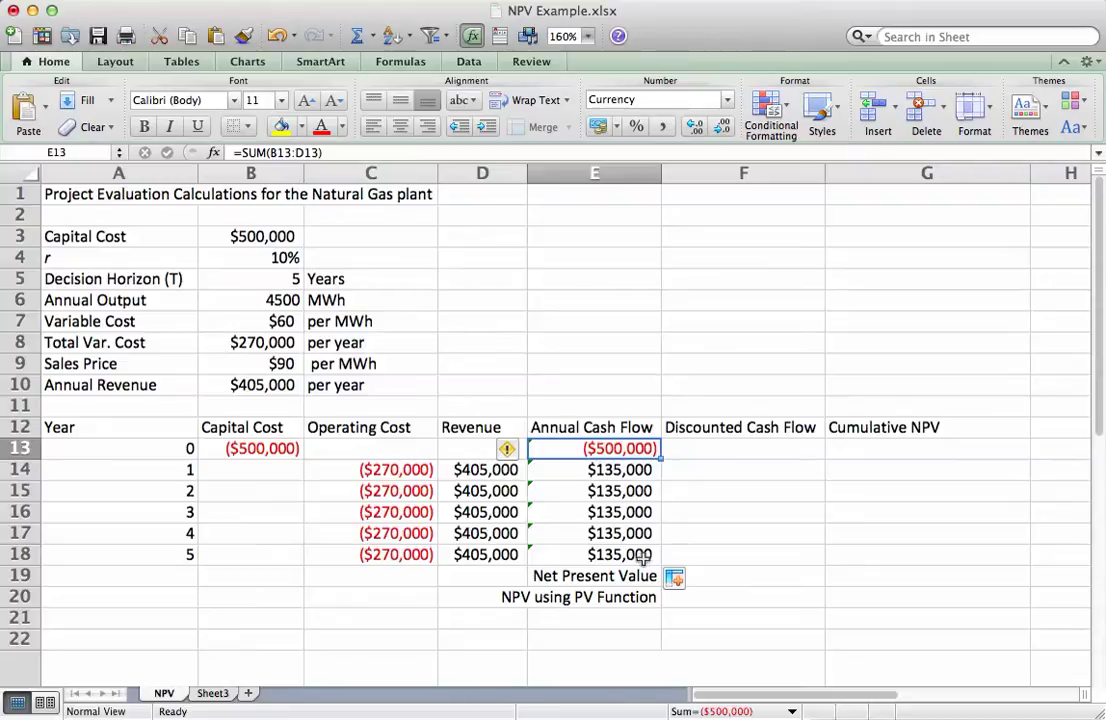
{"action": "left_click", "coordinate": [690, 451]}
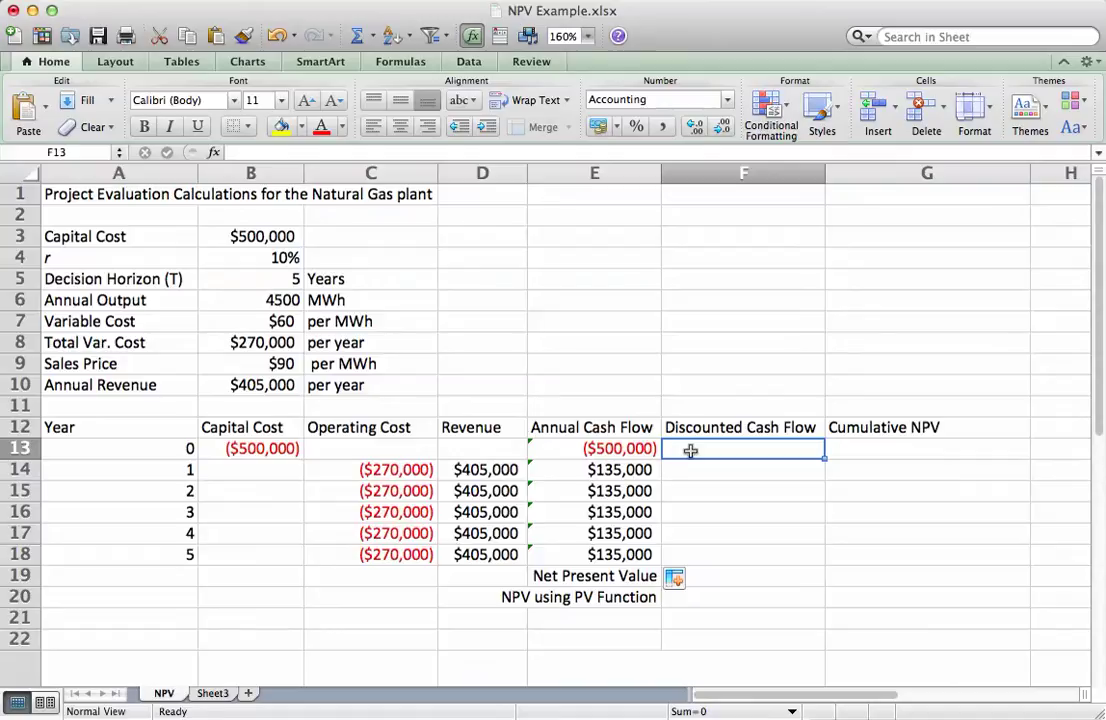
Enter =E13/(1+$B$4)^A13 in F13, discounting year 0 to $(500,000.00)
{"action": "type", "text": "="}
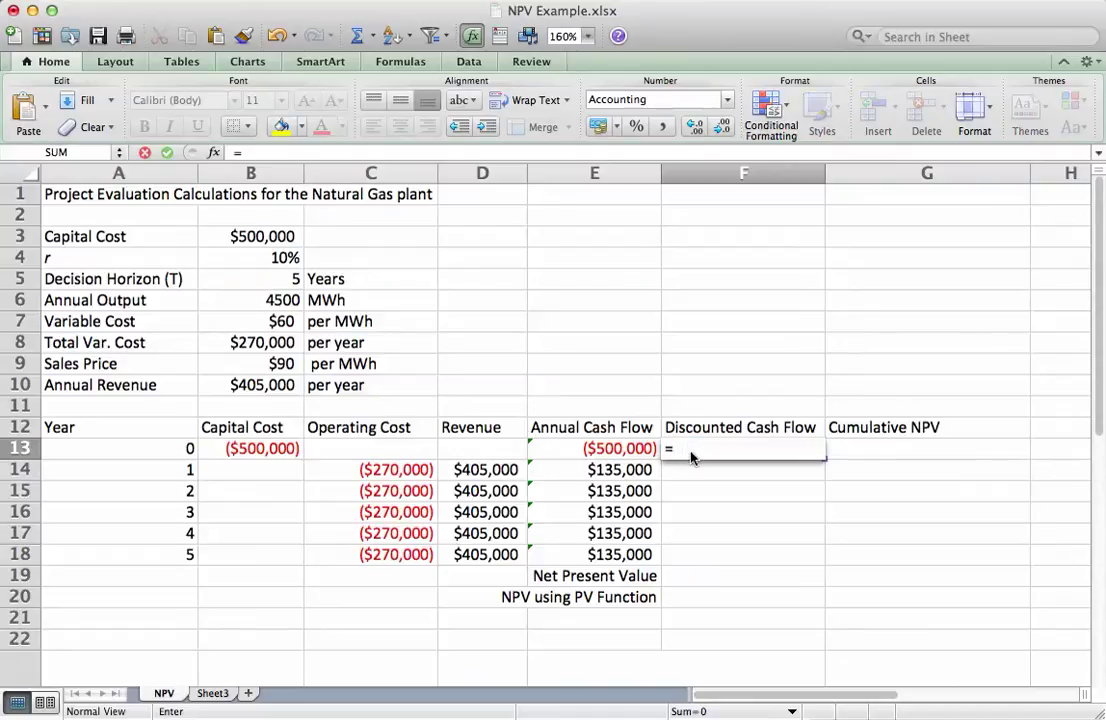
{"action": "key", "text": "Left"}
{"action": "type", "text": "/"}
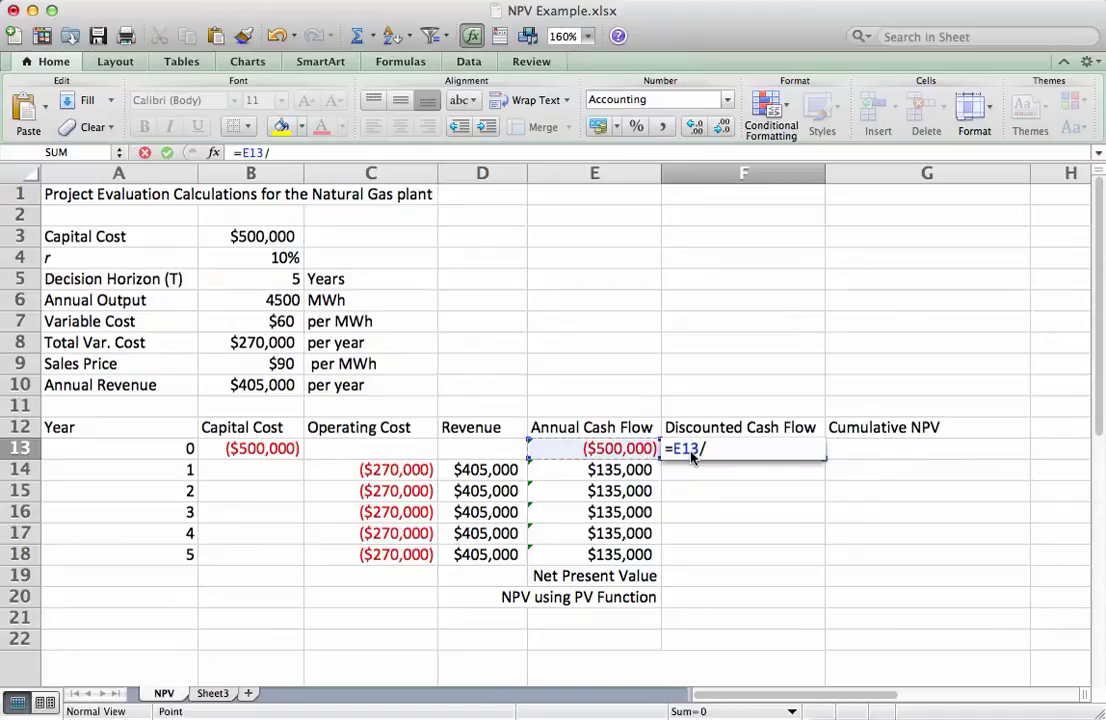
{"action": "type", "text": "(1+"}
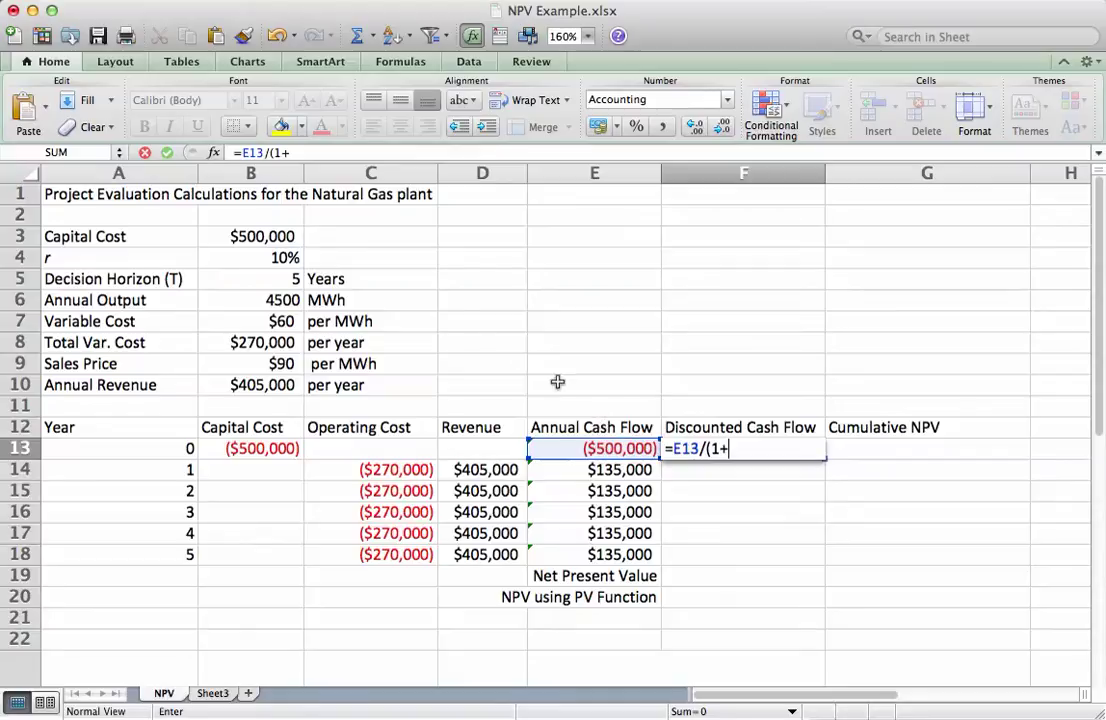
{"action": "left_click", "coordinate": [284, 259]}
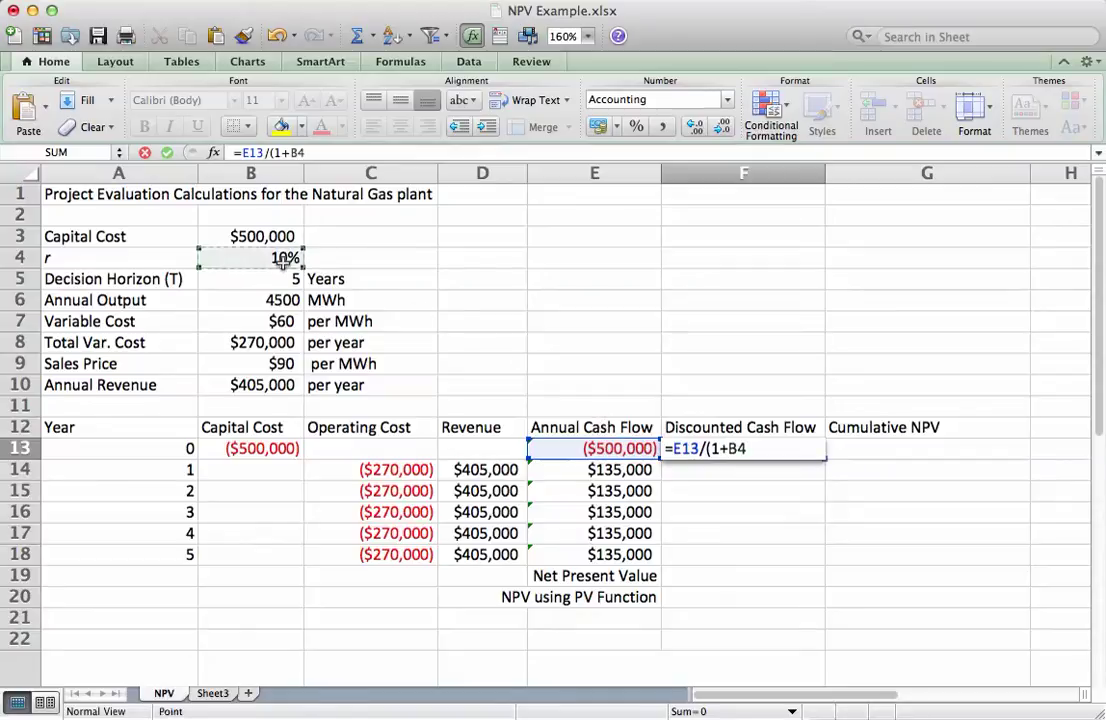
{"action": "left_click", "coordinate": [731, 449]}
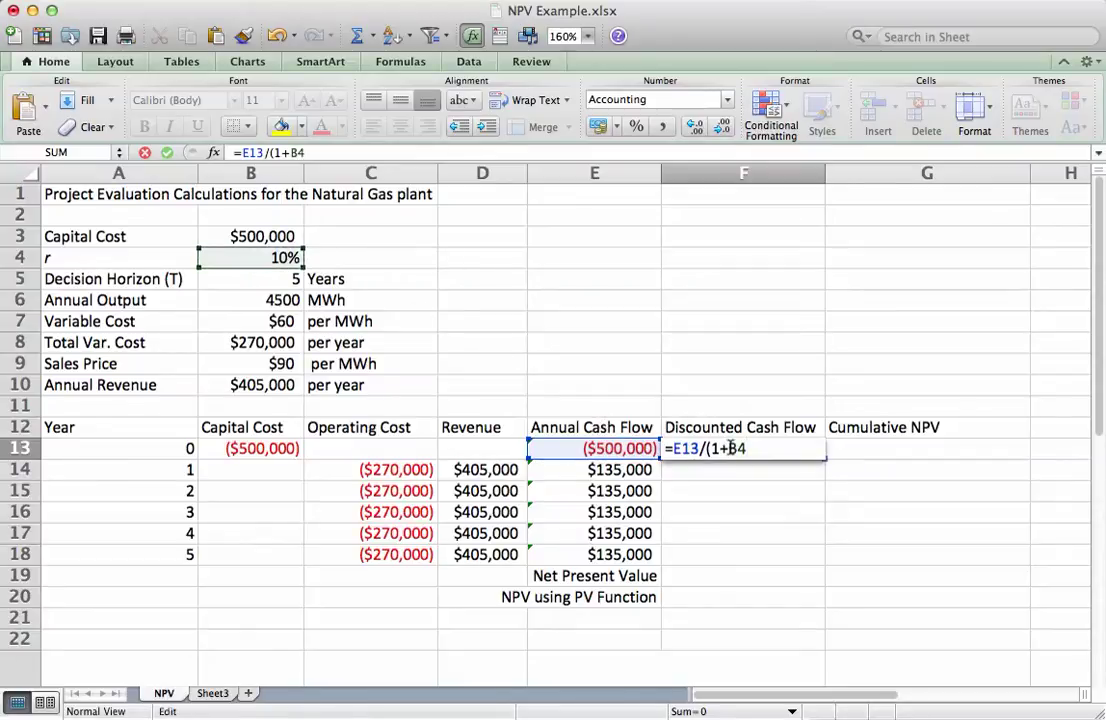
{"action": "type", "text": "$"}
{"action": "key", "text": "Right"}
{"action": "type", "text": "$"}
{"action": "key", "text": "Right"}
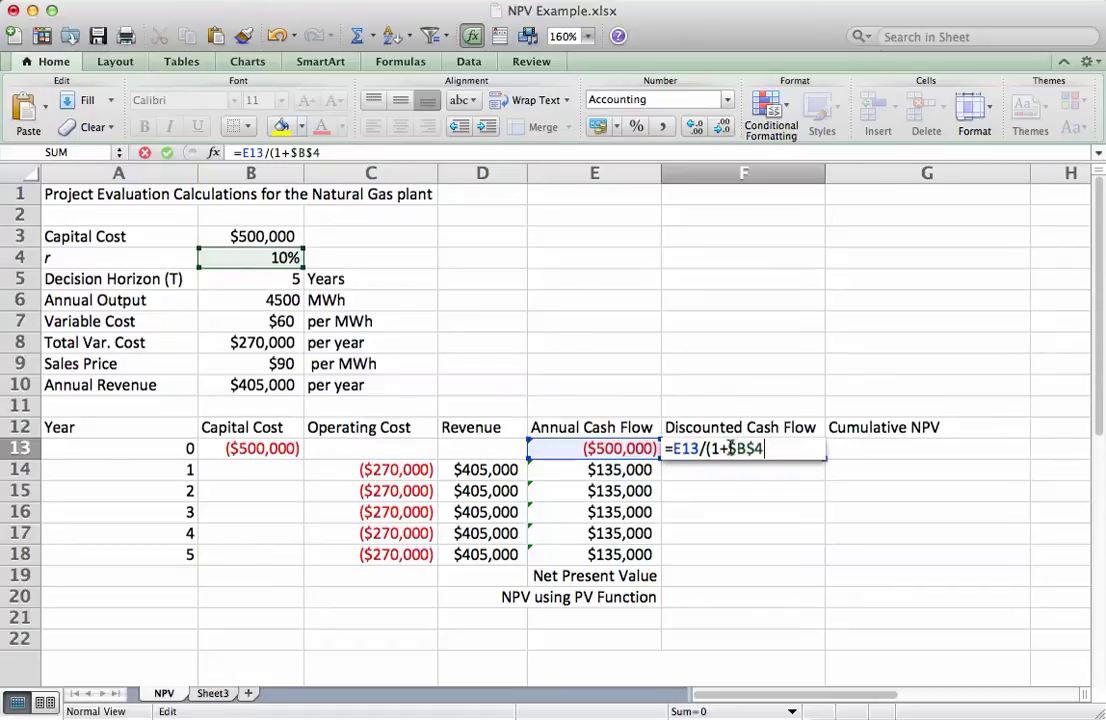
{"action": "type", "text": ")^"}
{"action": "left_click", "coordinate": [174, 456]}
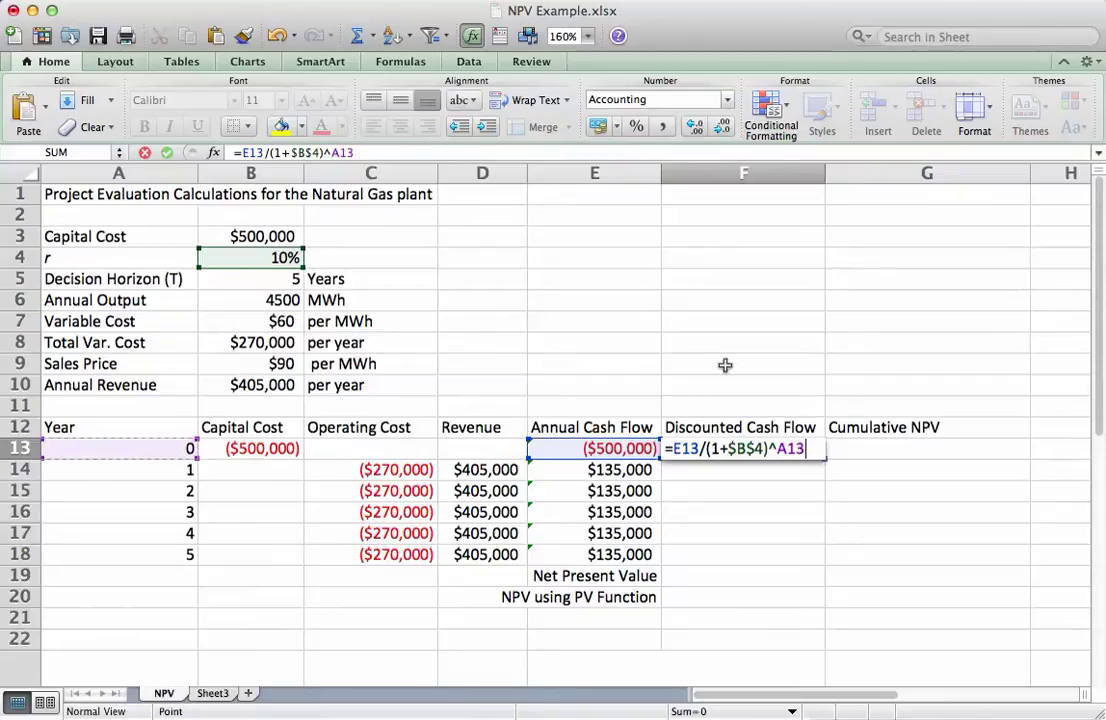
{"action": "key", "text": "Return"}
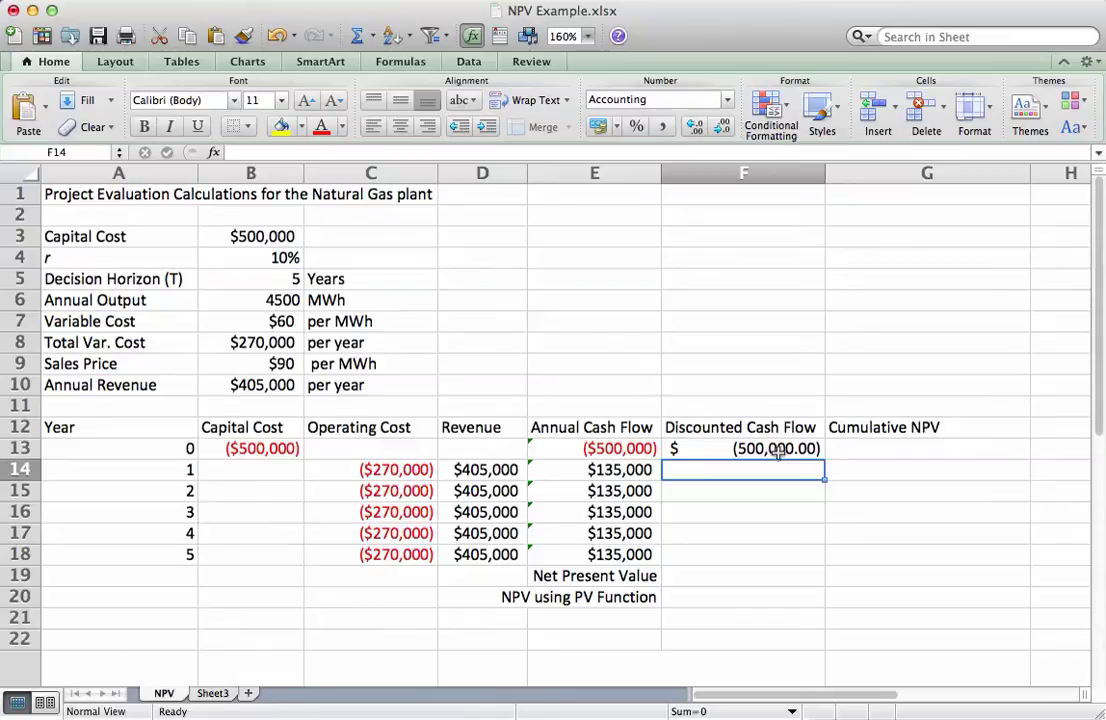
Copy the discounting formula from F13 down through F18, $122,727.27 to $83,824.38
{"action": "scroll", "coordinate": [778, 452], "scroll_direction": "right", "scroll_amount": 2}
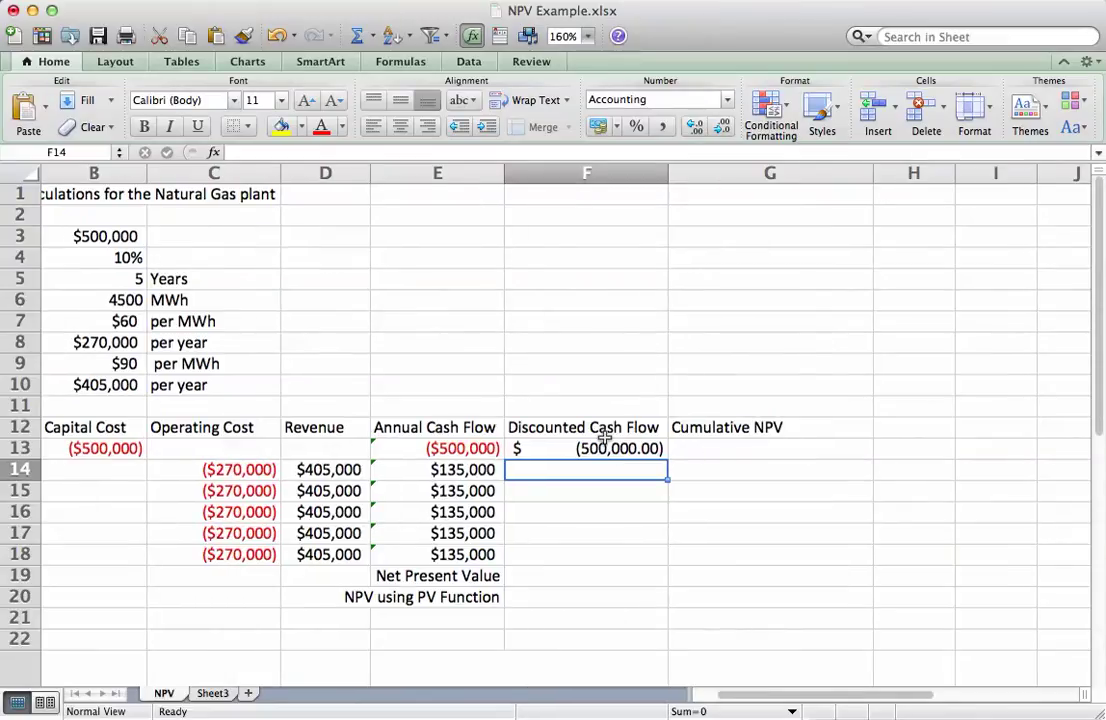
{"action": "scroll", "coordinate": [600, 430], "scroll_direction": "left", "scroll_amount": 2}
{"action": "left_click", "coordinate": [783, 448]}
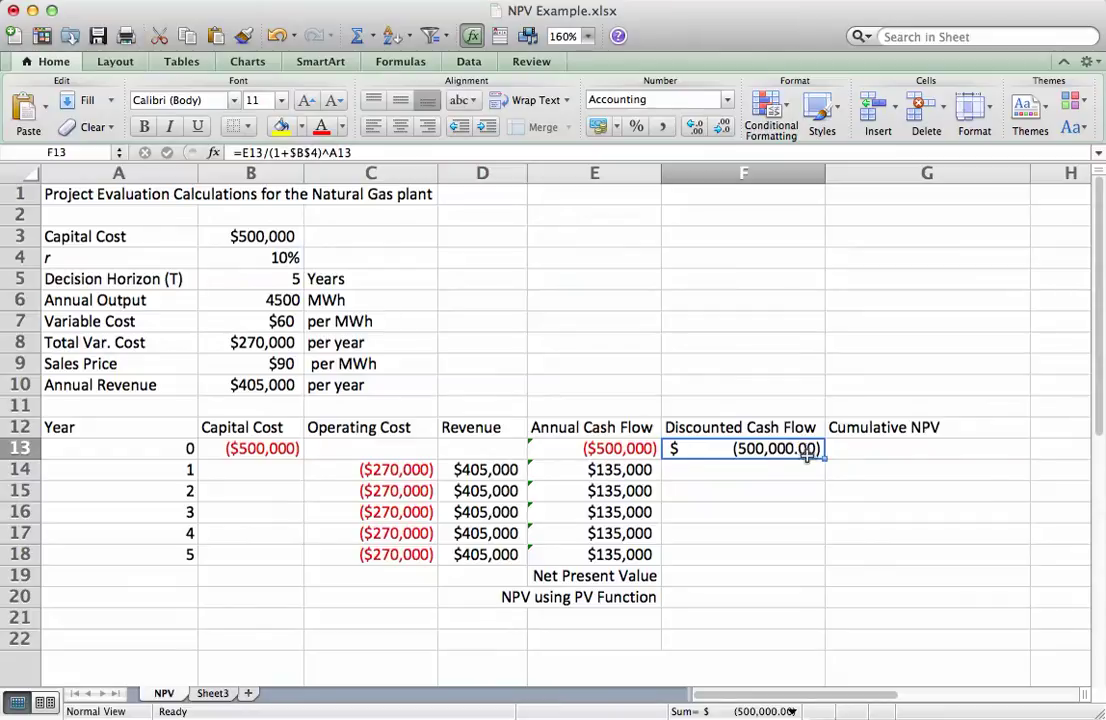
{"action": "left_click_drag", "start_coordinate": [826, 457], "coordinate": [827, 473]}
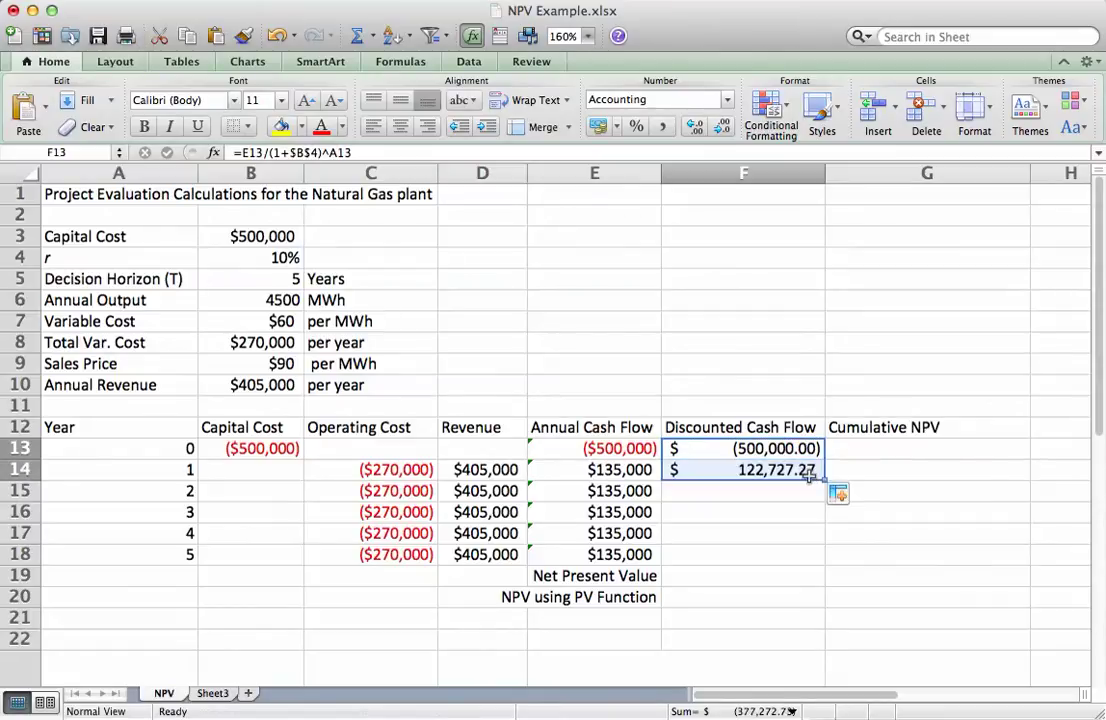
{"action": "left_click", "coordinate": [797, 472]}
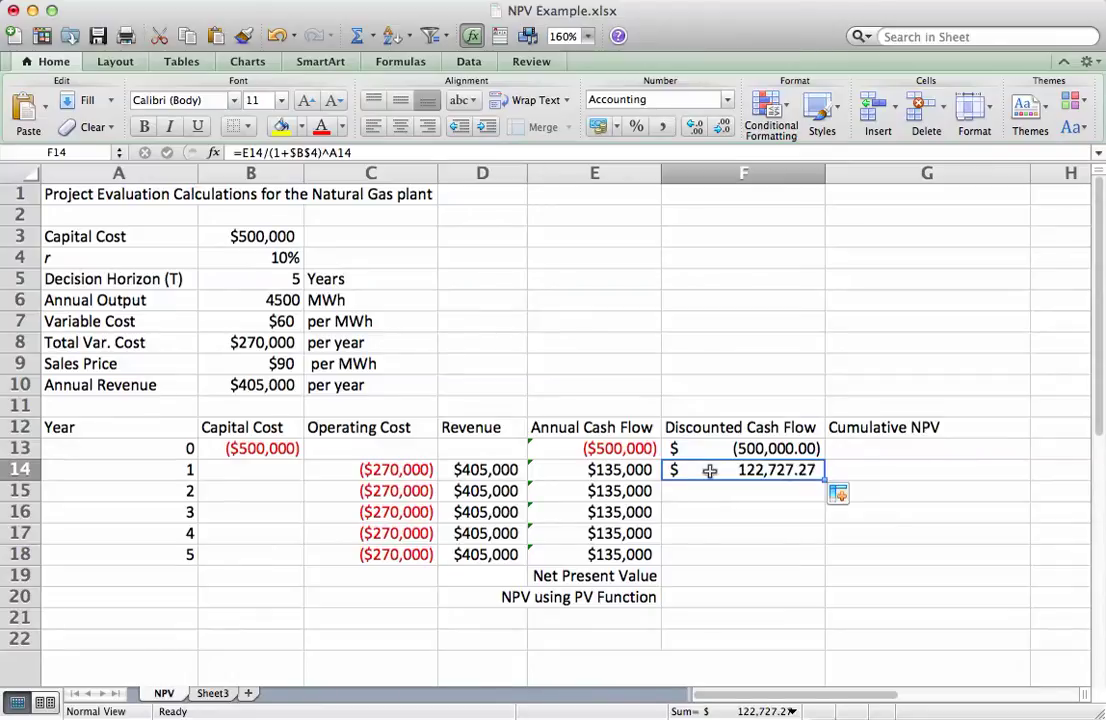
{"action": "left_click", "coordinate": [619, 470]}
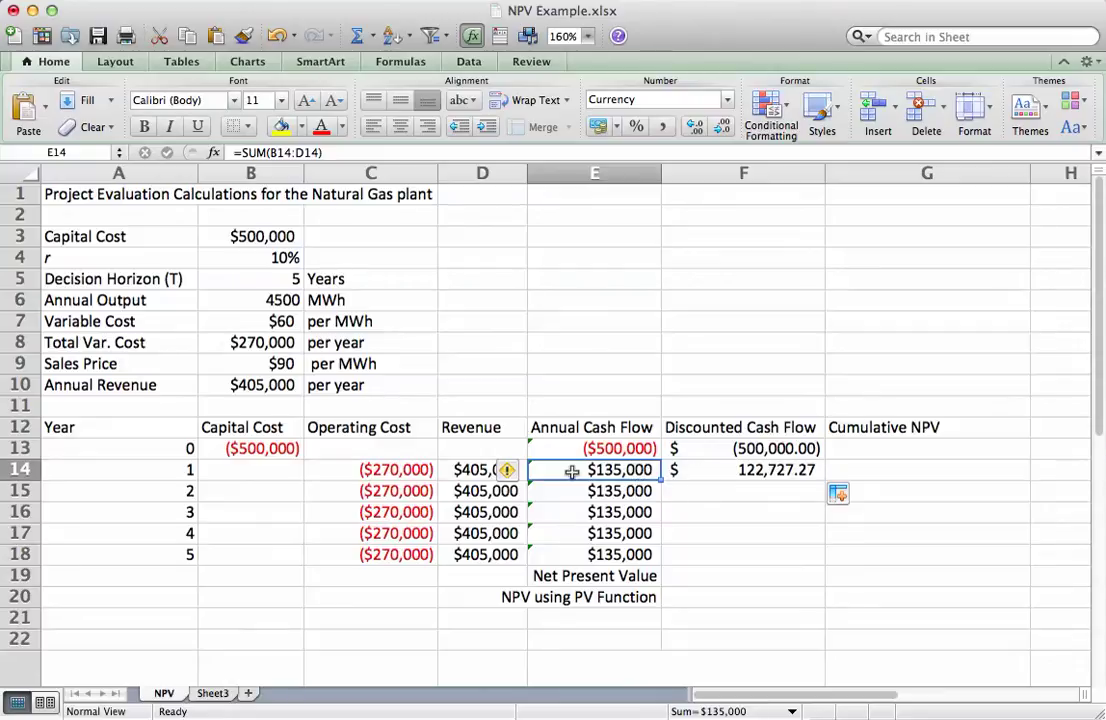
{"action": "left_click", "coordinate": [711, 470]}
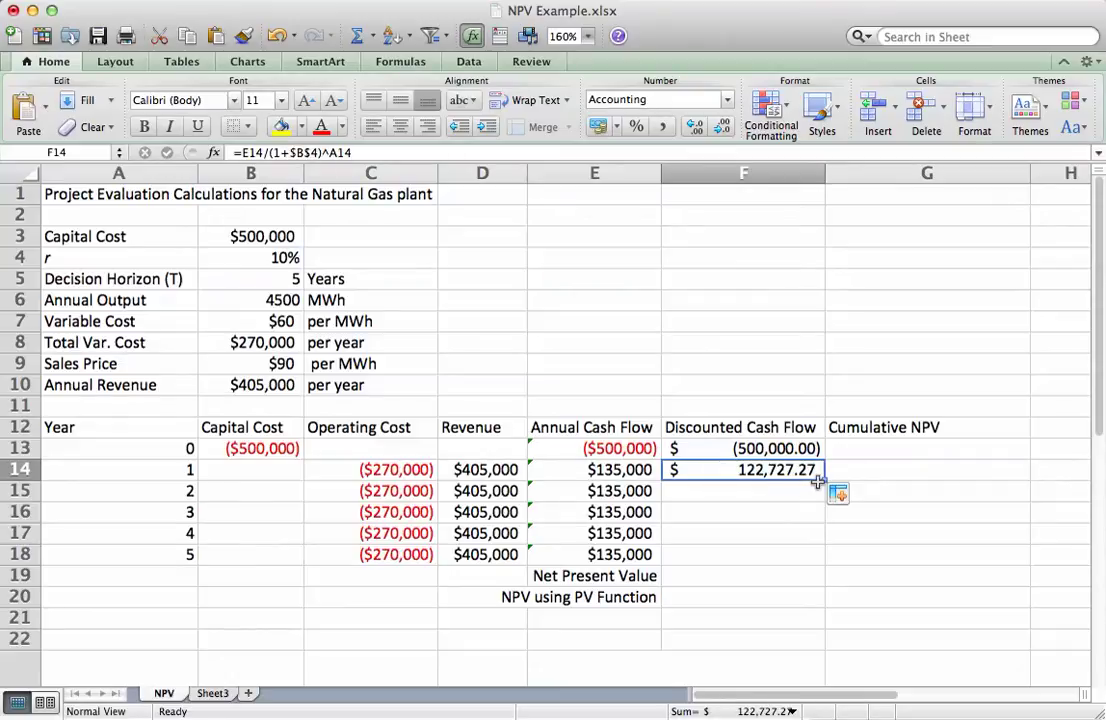
{"action": "left_click_drag", "start_coordinate": [818, 482], "coordinate": [816, 558]}
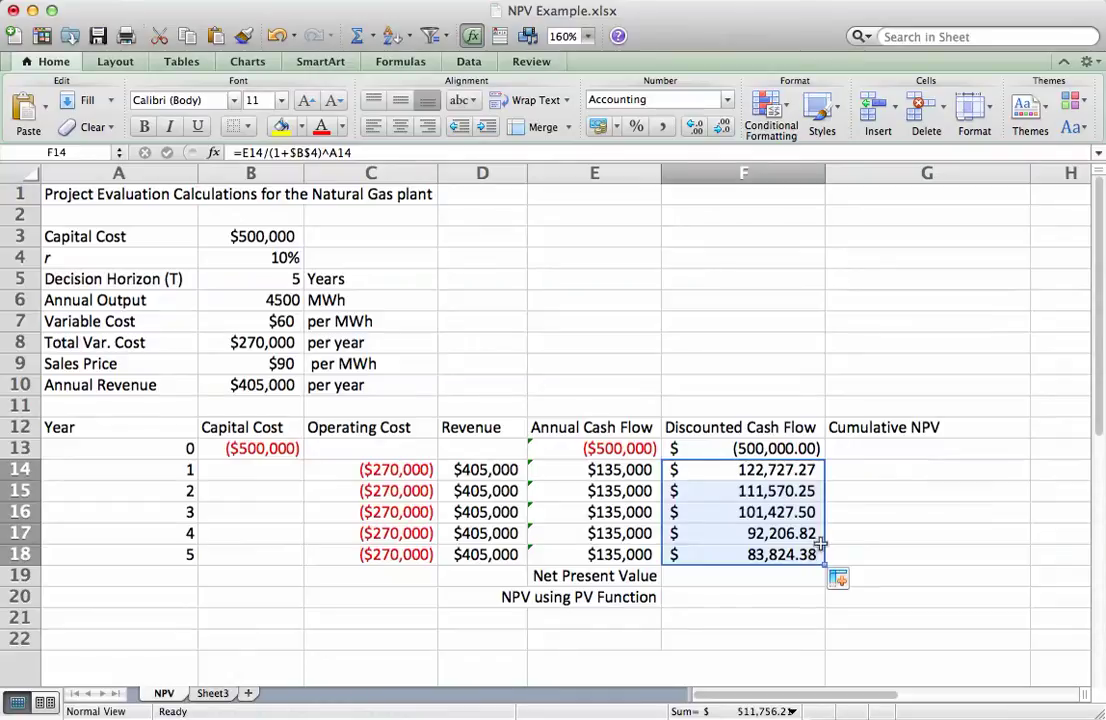
Select the Discounted Cash Flow column F12:F18 to check its status-bar Sum
{"action": "left_click", "coordinate": [786, 472]}
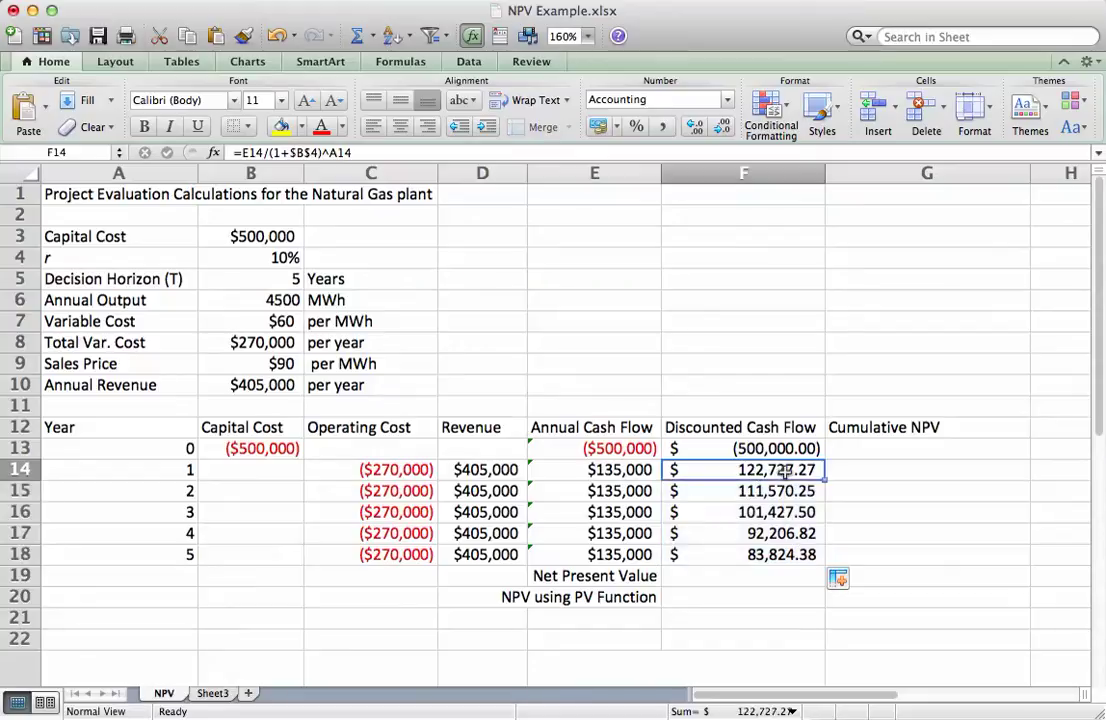
{"action": "left_click", "coordinate": [788, 448]}
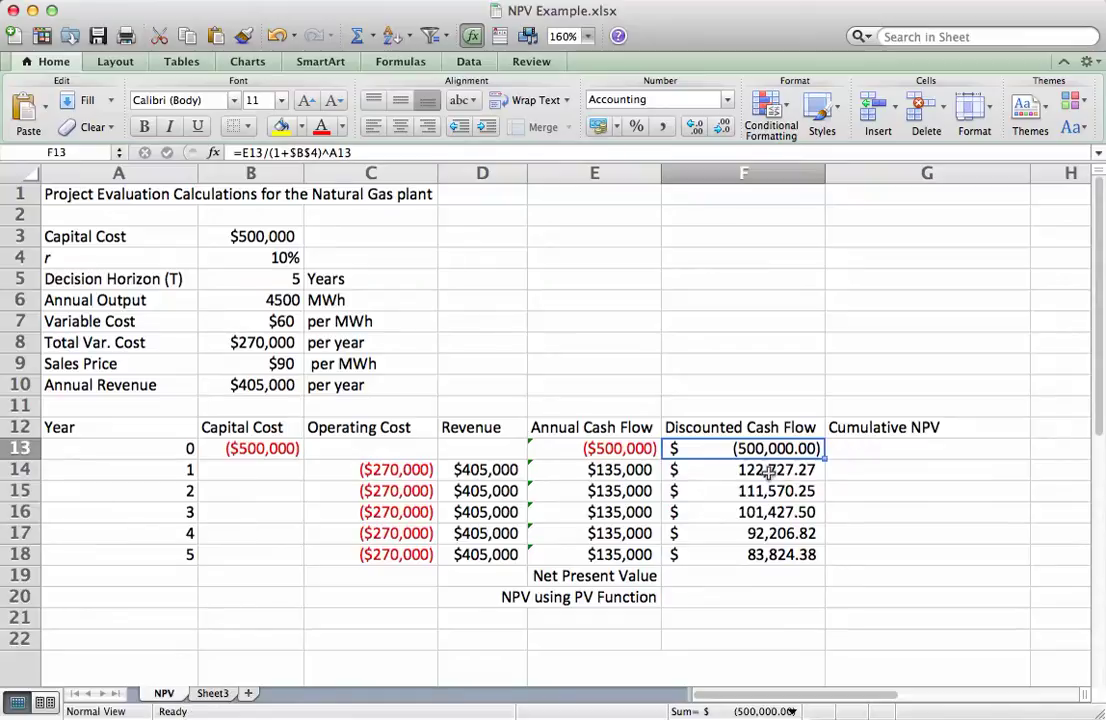
{"action": "left_click_drag", "start_coordinate": [745, 427], "coordinate": [745, 557]}
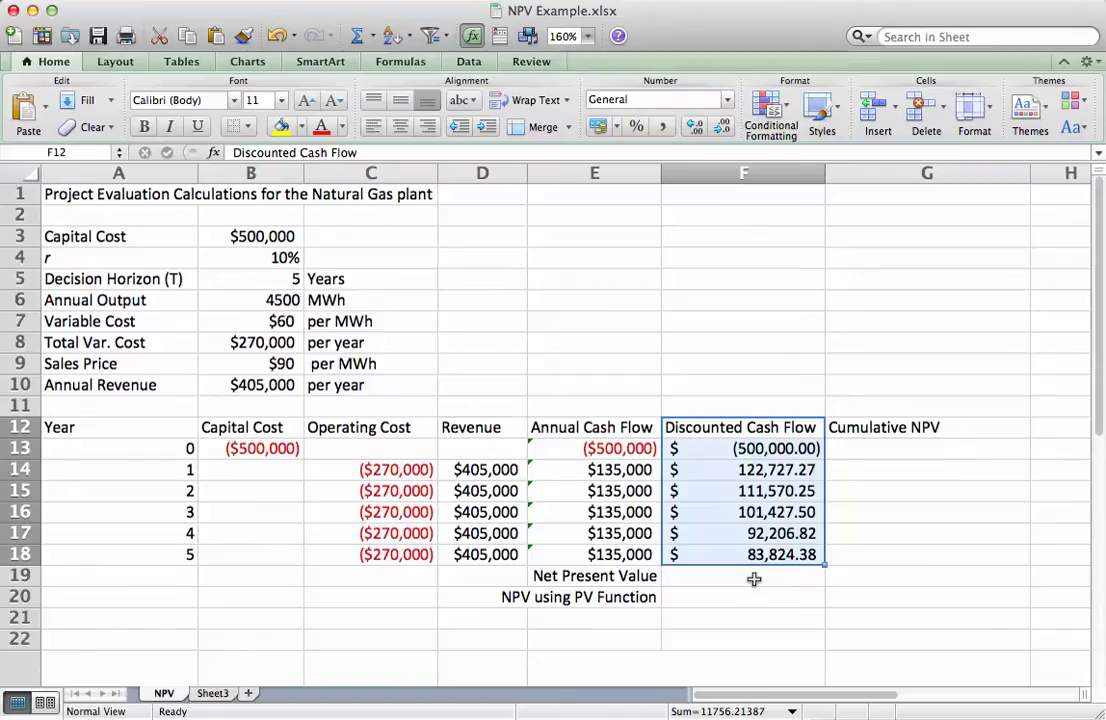
{"action": "left_click", "coordinate": [724, 491]}
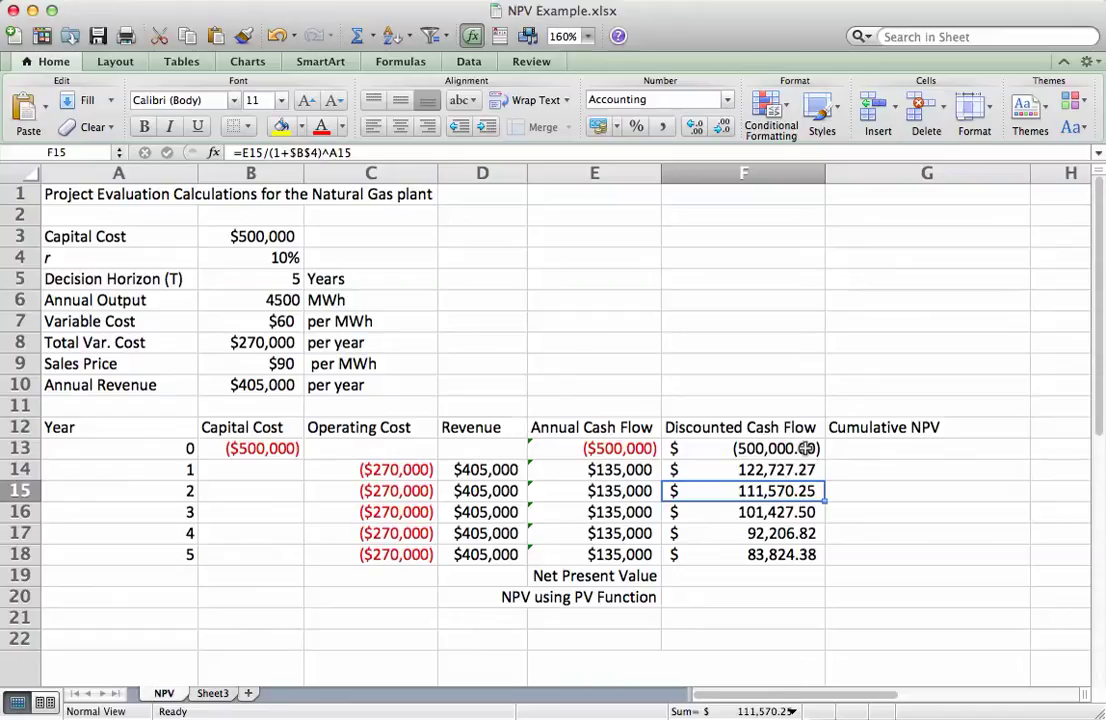
Set the year-0 cumulative NPV in G13 to equal the discounted cash flow F13
{"action": "left_click", "coordinate": [876, 449]}
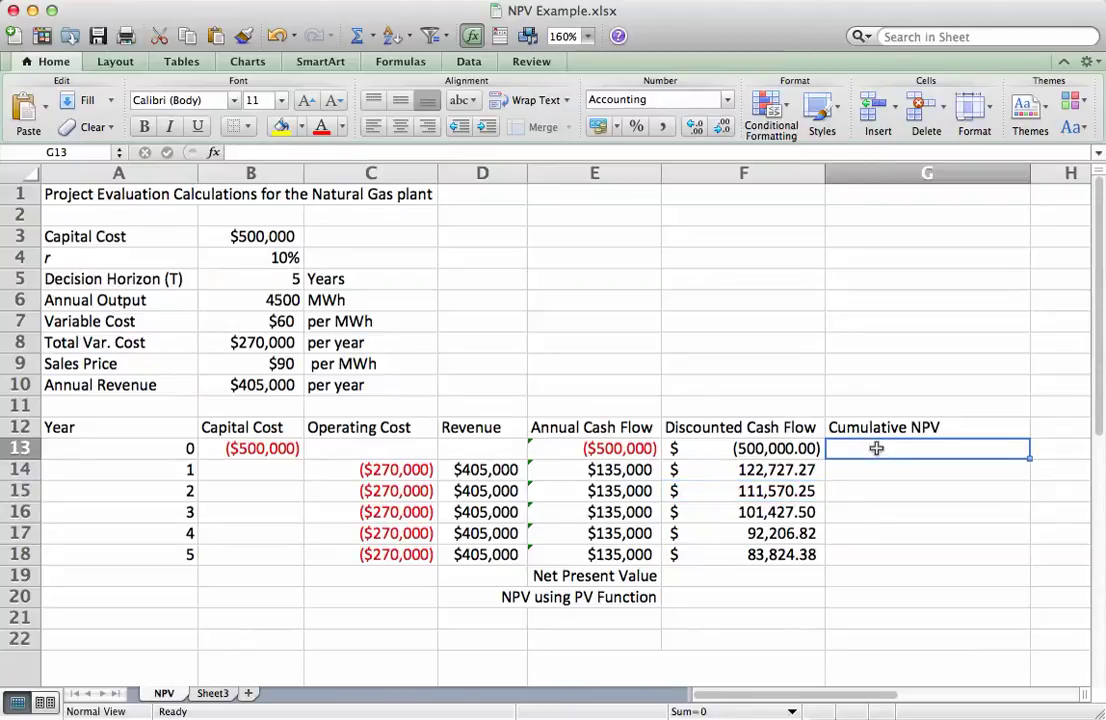
{"action": "type", "text": "="}
{"action": "key", "text": "Left"}
{"action": "key", "text": "Return"}
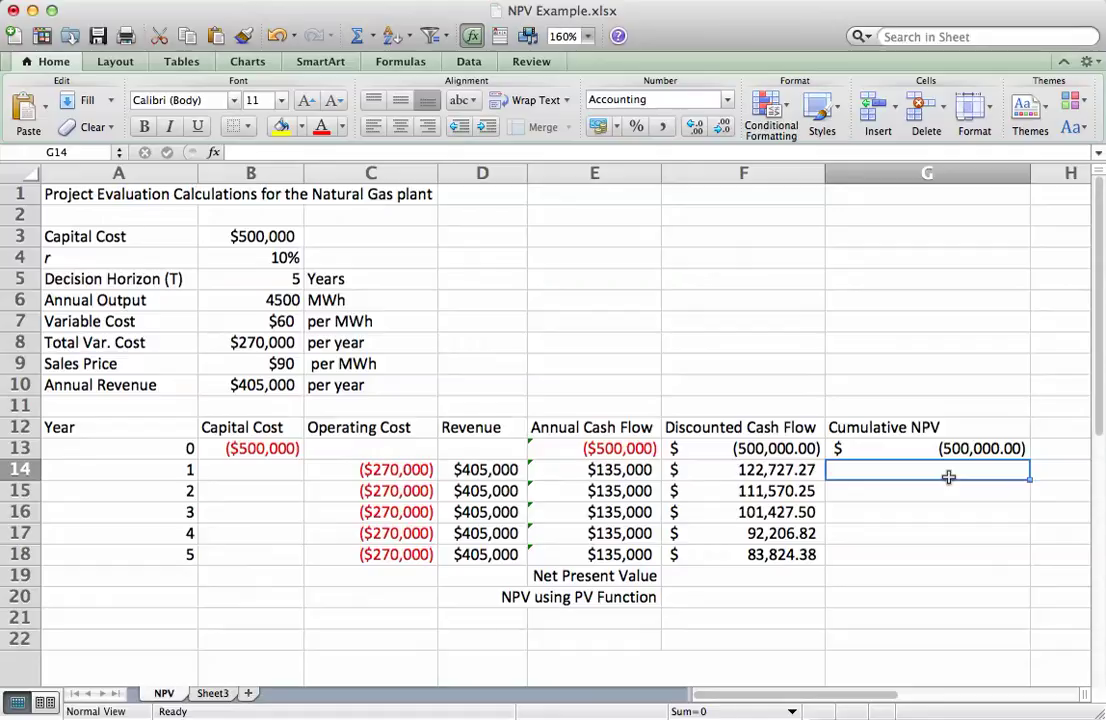
Enter =G13+F14 in G14 for the year 1 cumulative NPV
{"action": "type", "text": "="}
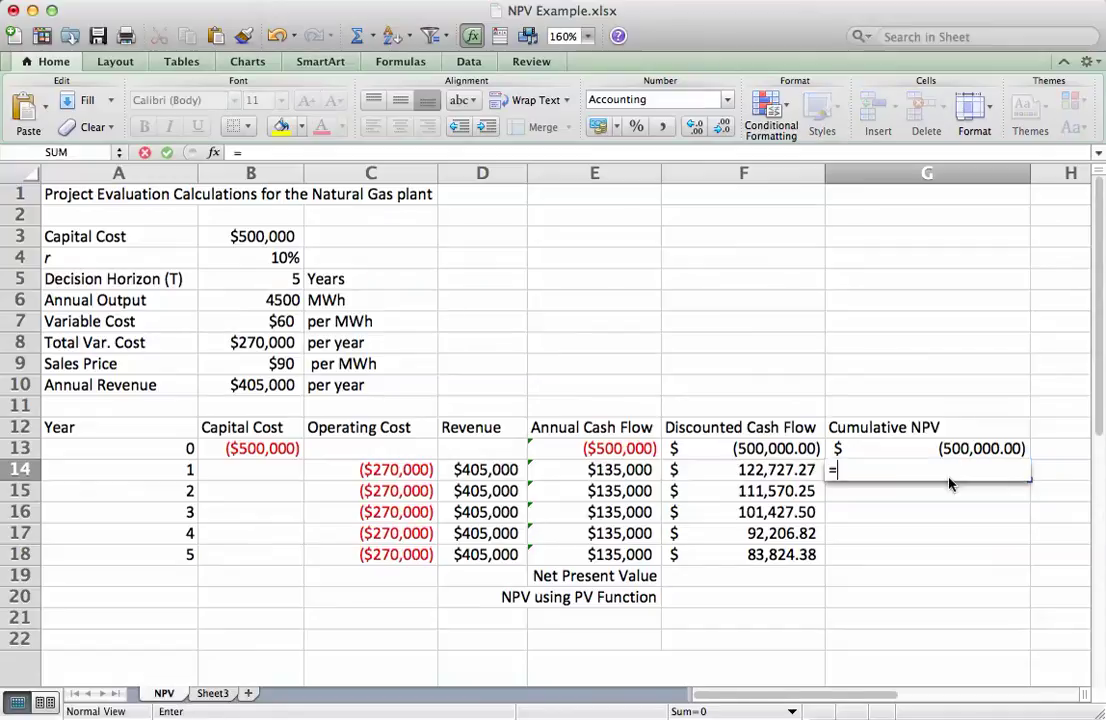
{"action": "key", "text": "Up"}
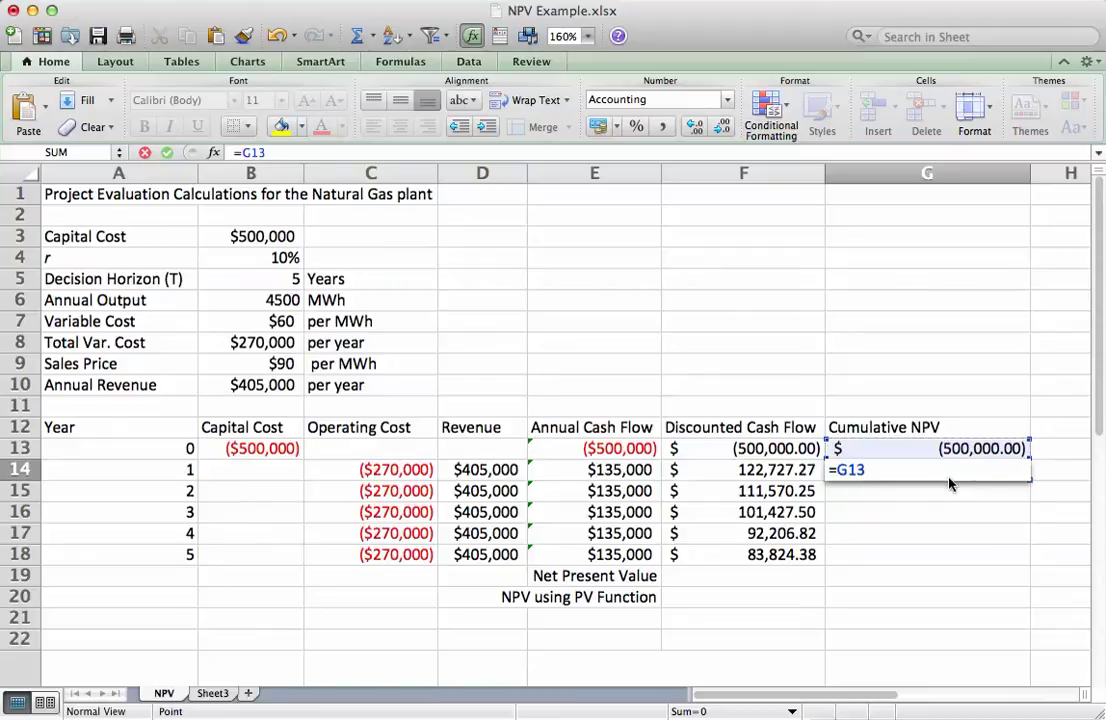
{"action": "type", "text": "+"}
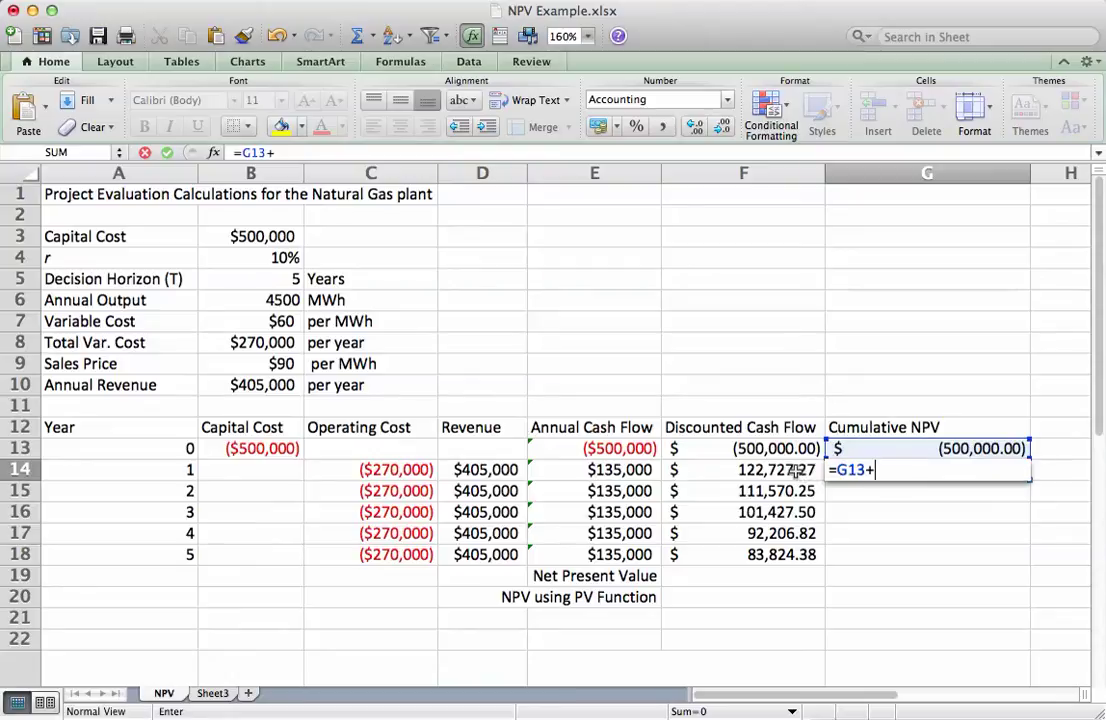
{"action": "left_click", "coordinate": [797, 470]}
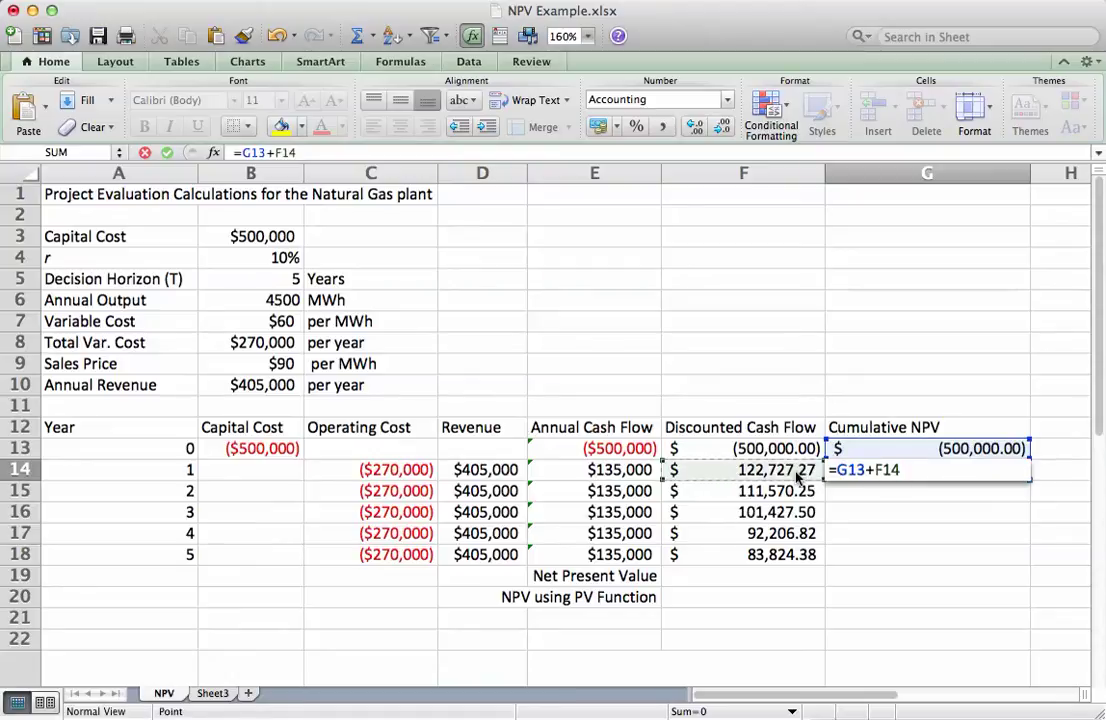
{"action": "key", "text": "Return"}
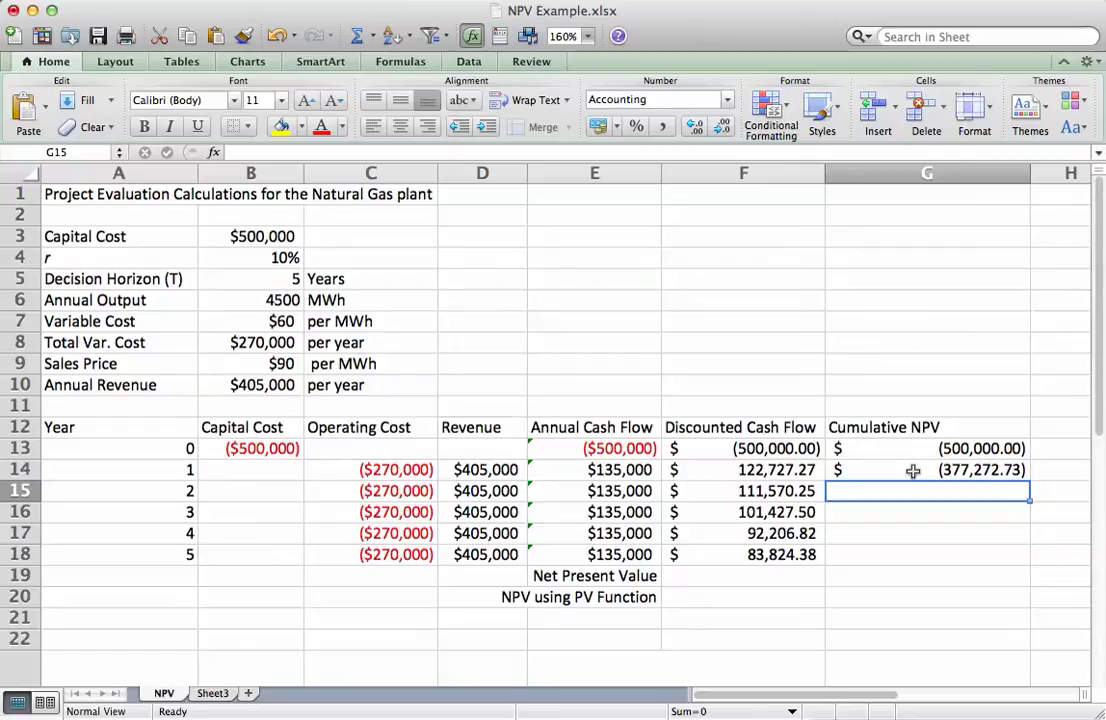
Enter =G14+F15 in G15 and fill it down to G18, reaching $11,756.21
{"action": "type", "text": "="}
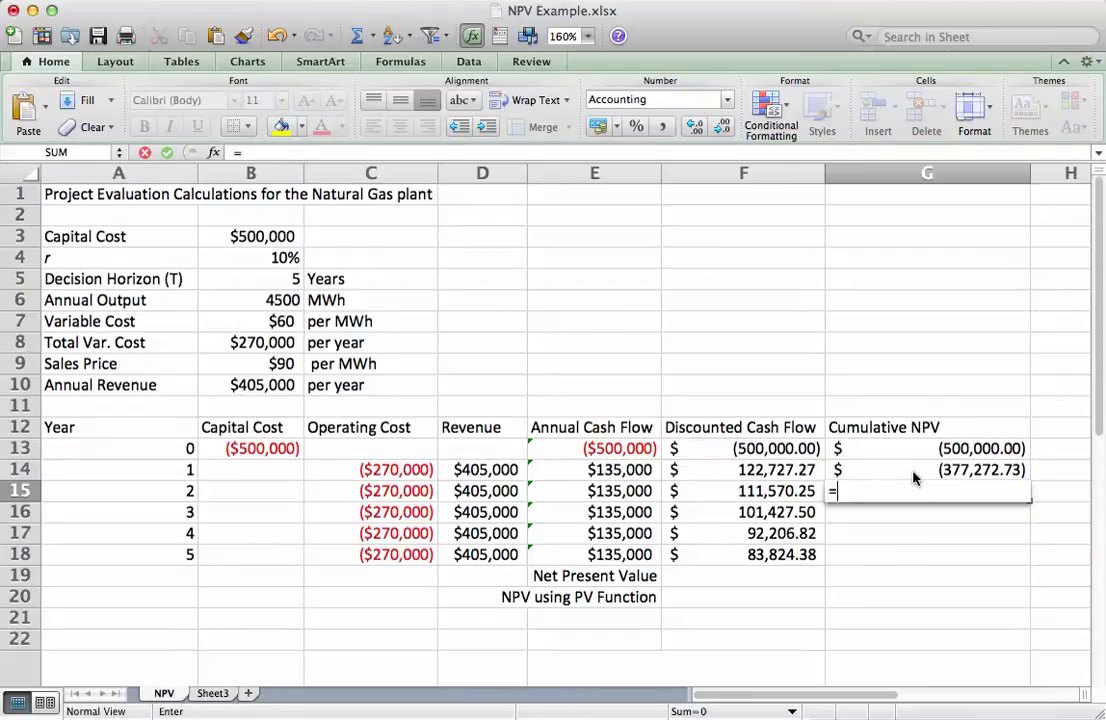
{"action": "left_click", "coordinate": [913, 476]}
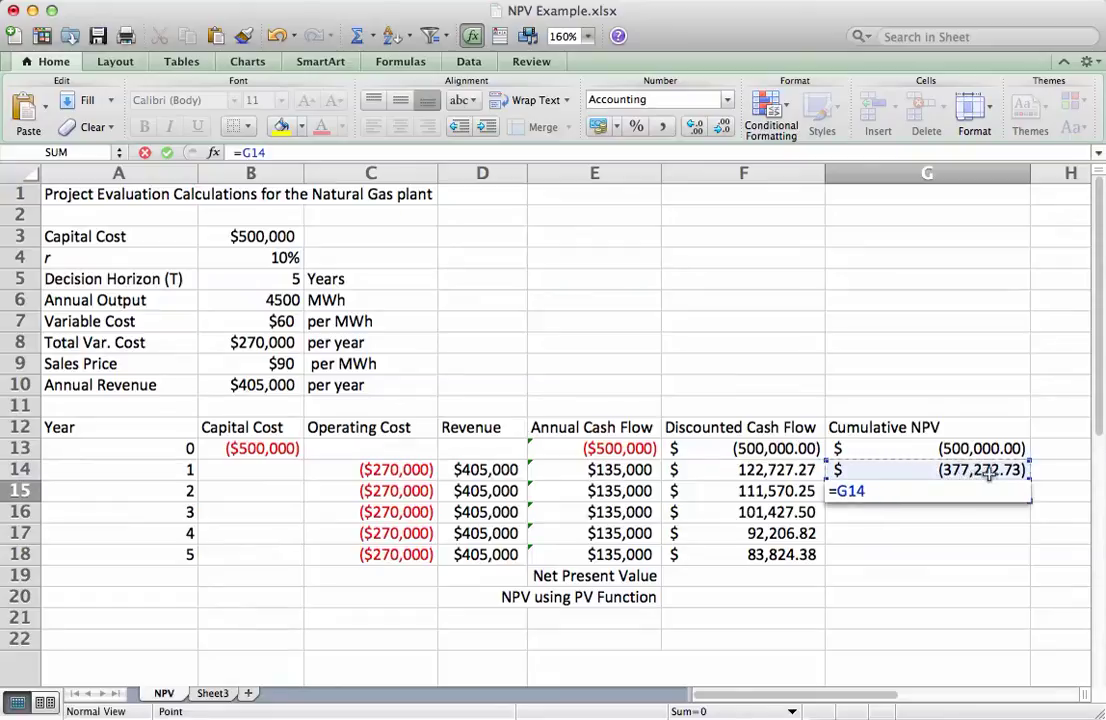
{"action": "type", "text": "+"}
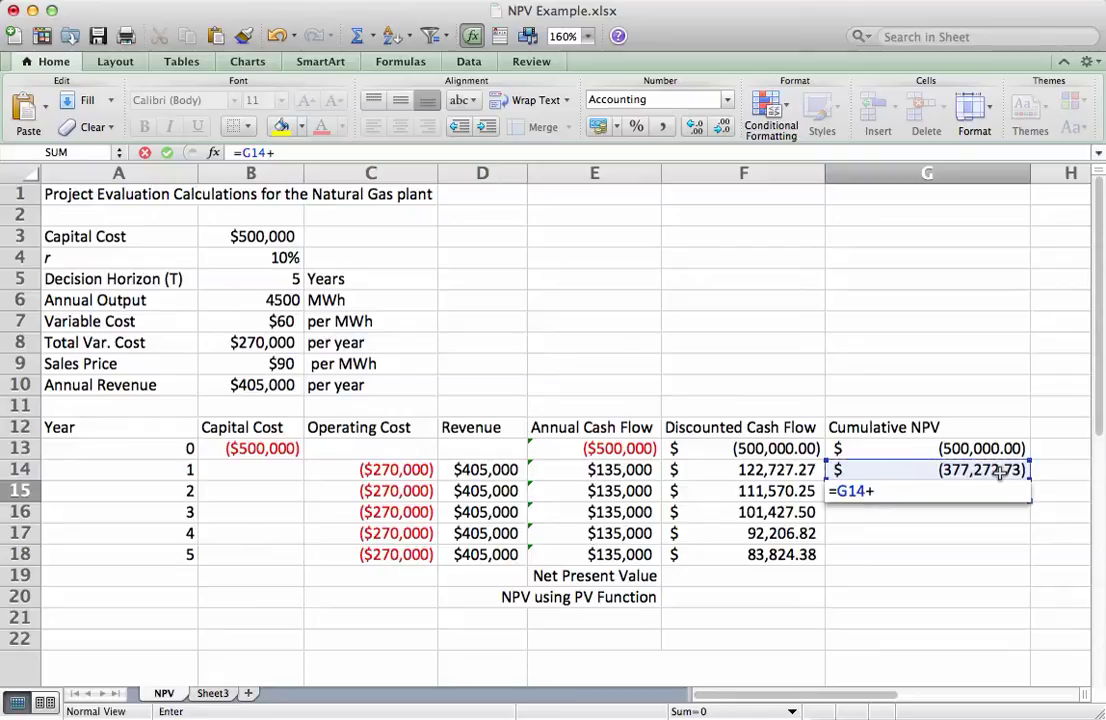
{"action": "left_click", "coordinate": [768, 492]}
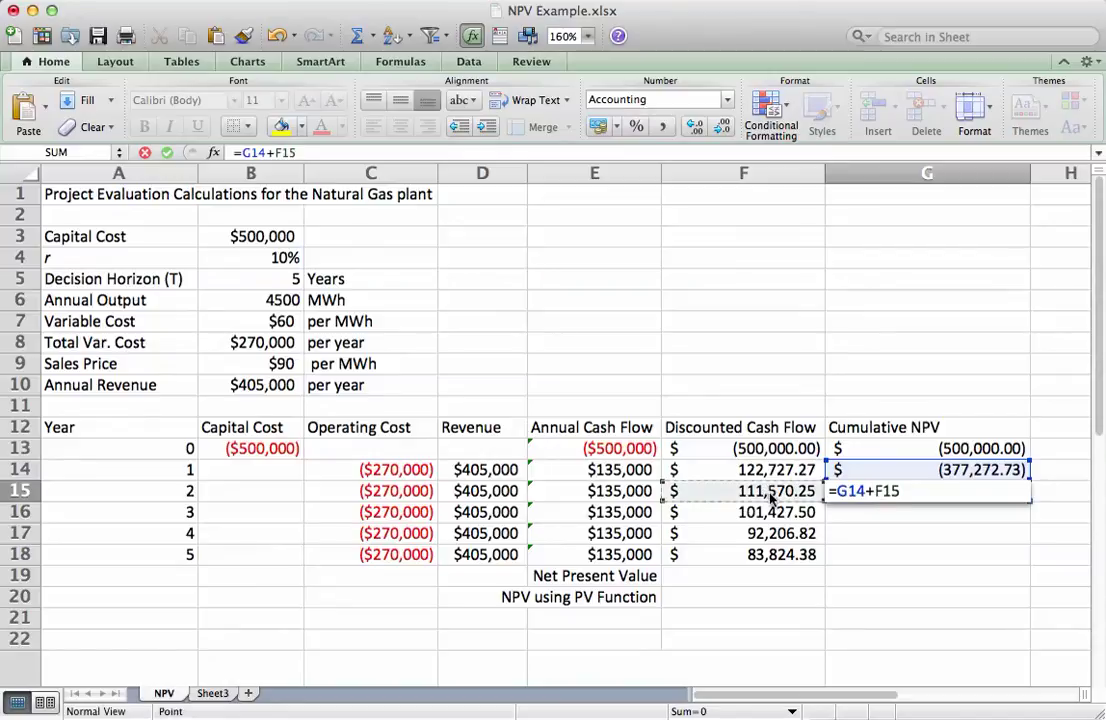
{"action": "left_click", "coordinate": [1022, 492]}
{"action": "left_click_drag", "start_coordinate": [1029, 500], "coordinate": [1025, 562]}
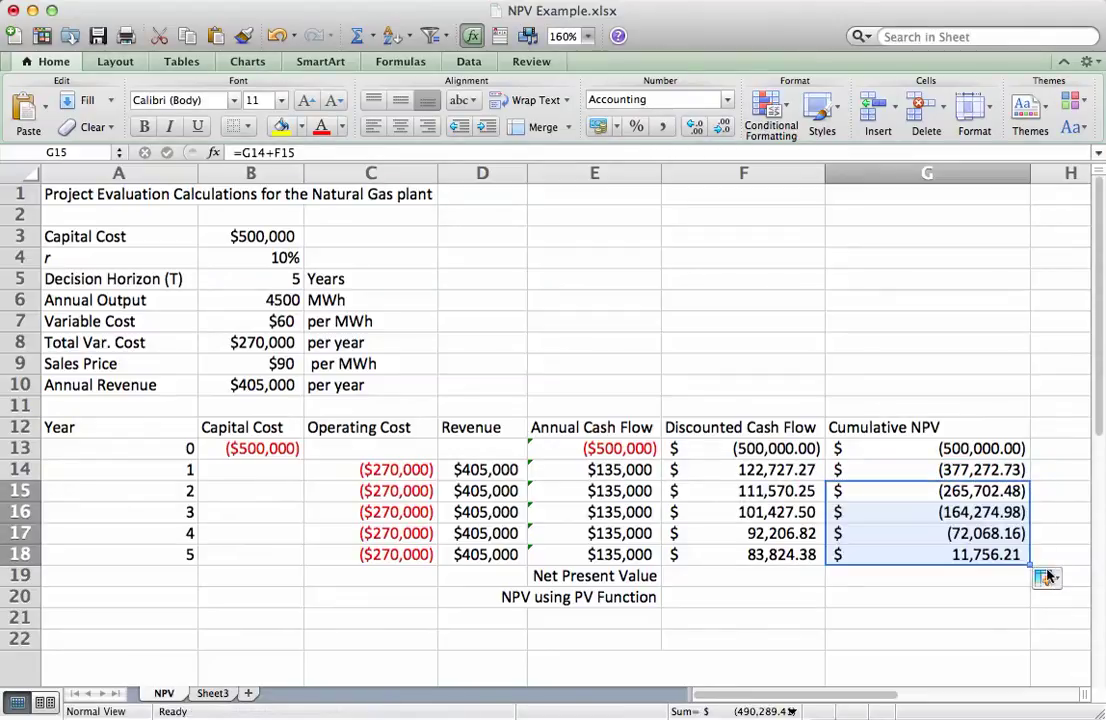
{"action": "left_click", "coordinate": [997, 556]}
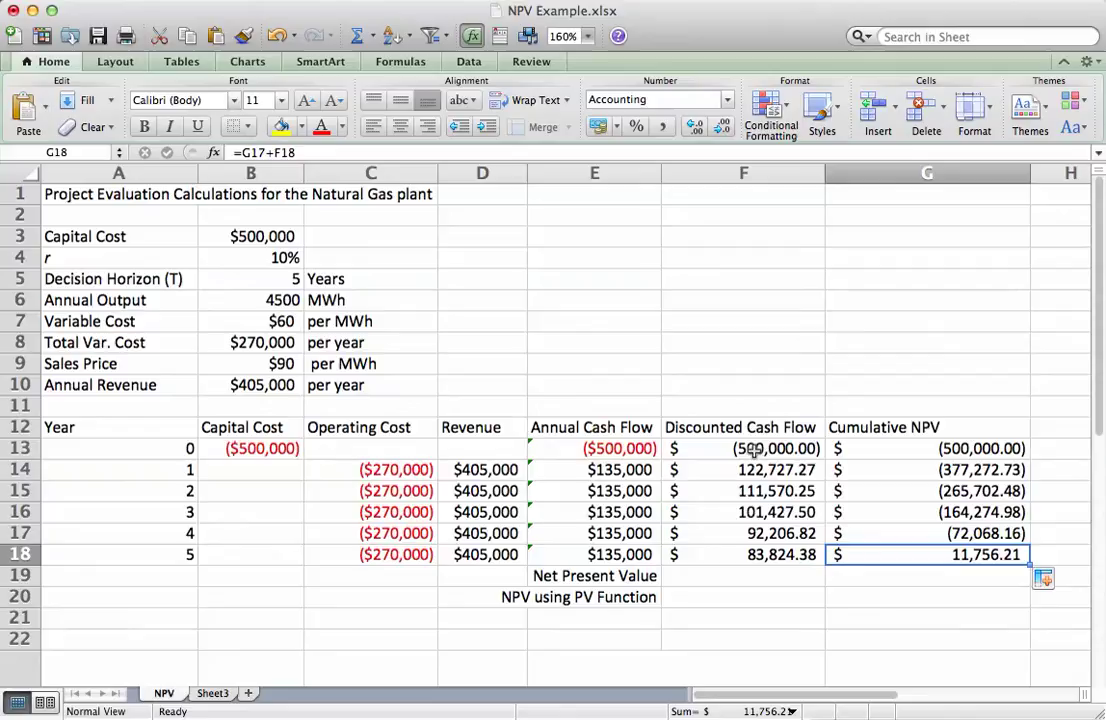
{"action": "left_click_drag", "start_coordinate": [754, 450], "coordinate": [752, 575]}
{"action": "left_click", "coordinate": [752, 573]}
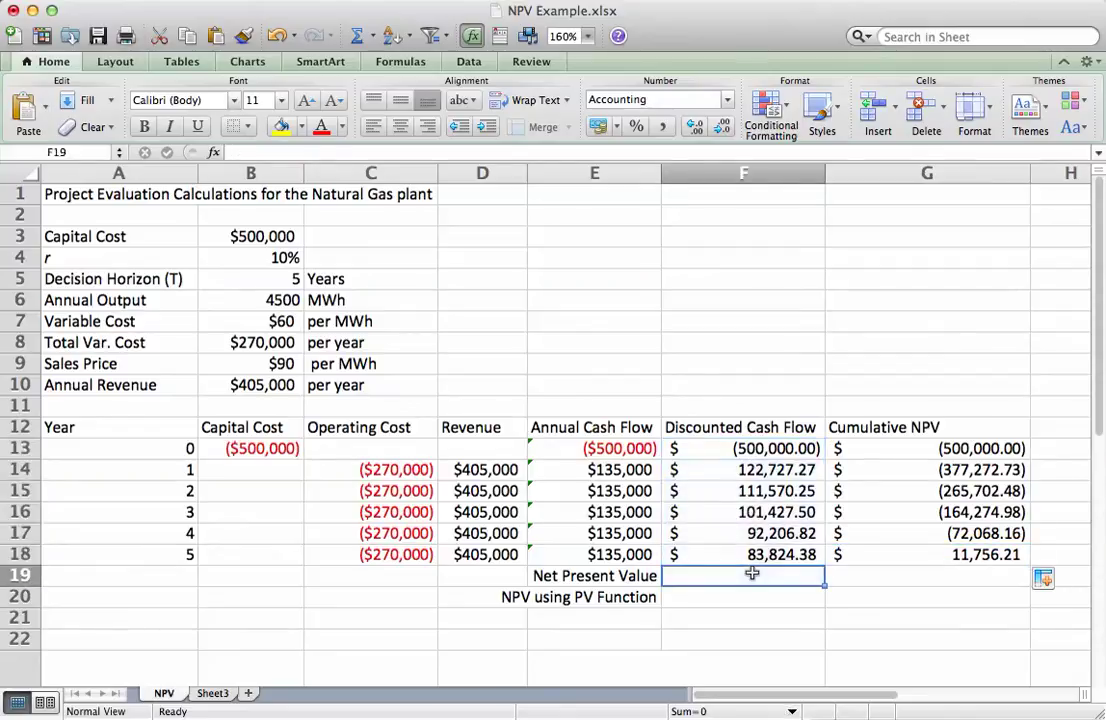
Enter =SUM(F13:F18) in F19, giving $11,756.21 to match the G18 cumulative NPV
{"action": "type", "text": "=sum("}
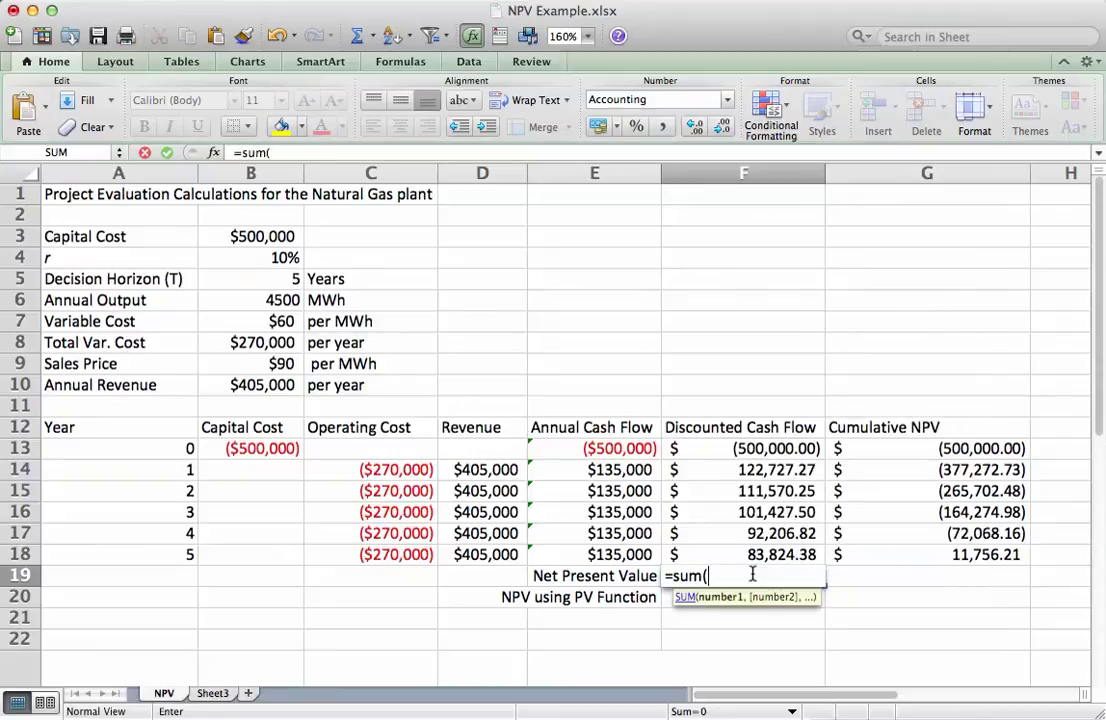
{"action": "left_click_drag", "start_coordinate": [787, 556], "coordinate": [789, 455]}
{"action": "type", "text": ")"}
{"action": "key", "text": "Return"}
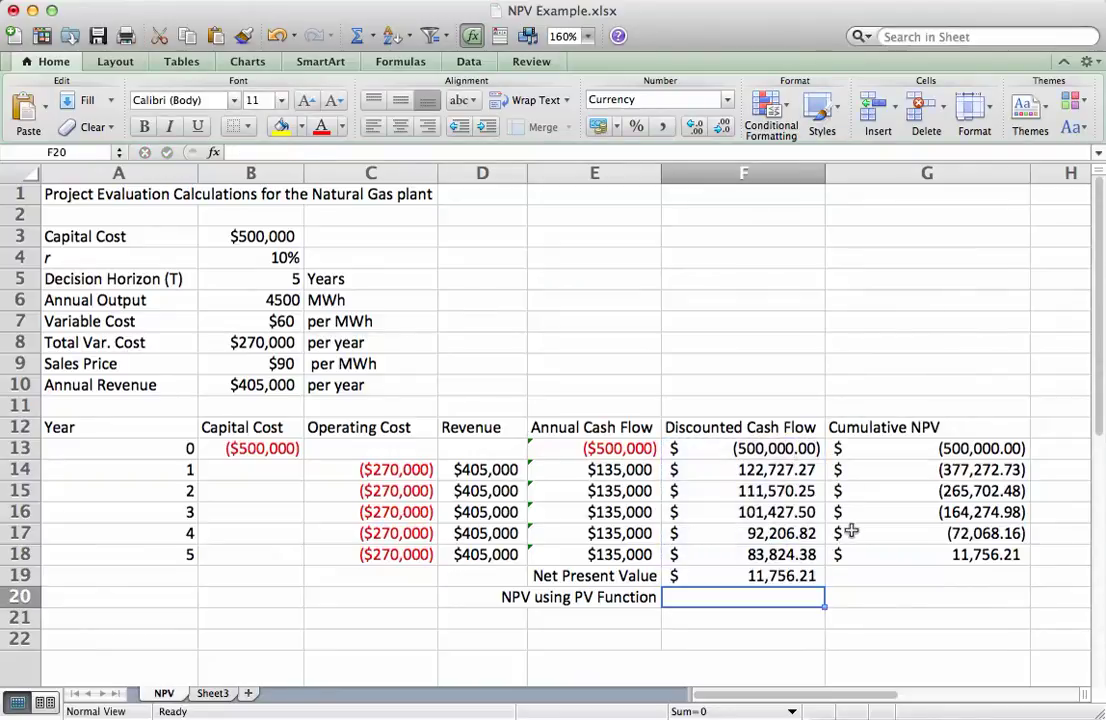
{"action": "left_click", "coordinate": [808, 576]}
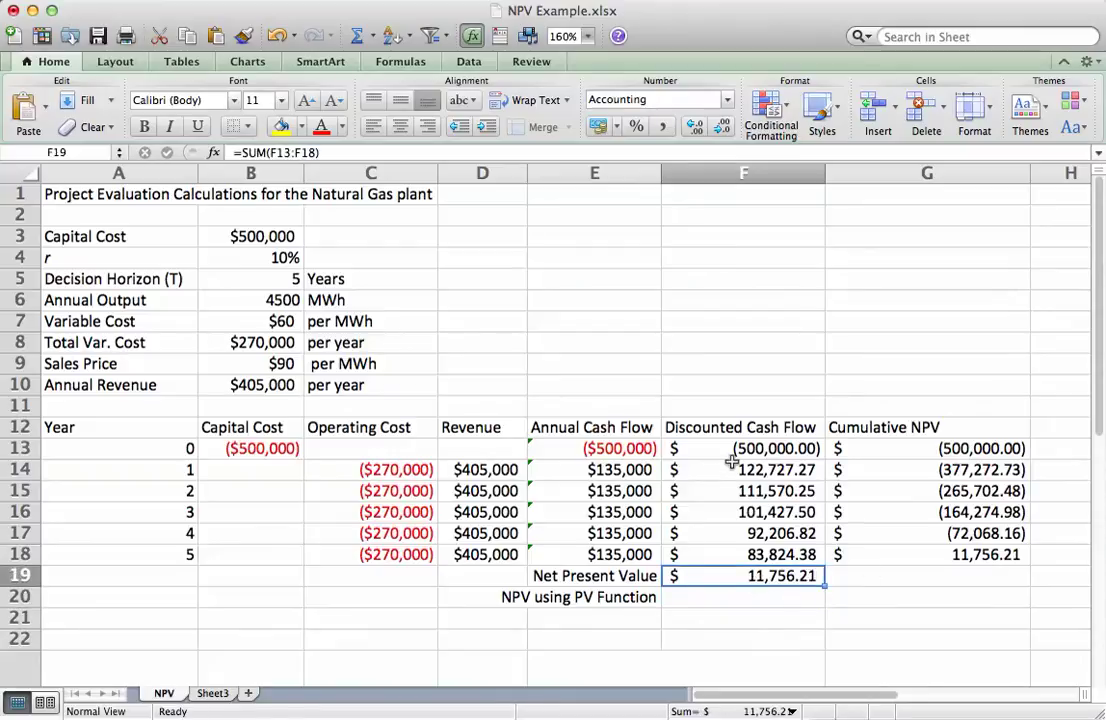
{"action": "left_click_drag", "start_coordinate": [742, 450], "coordinate": [765, 548]}
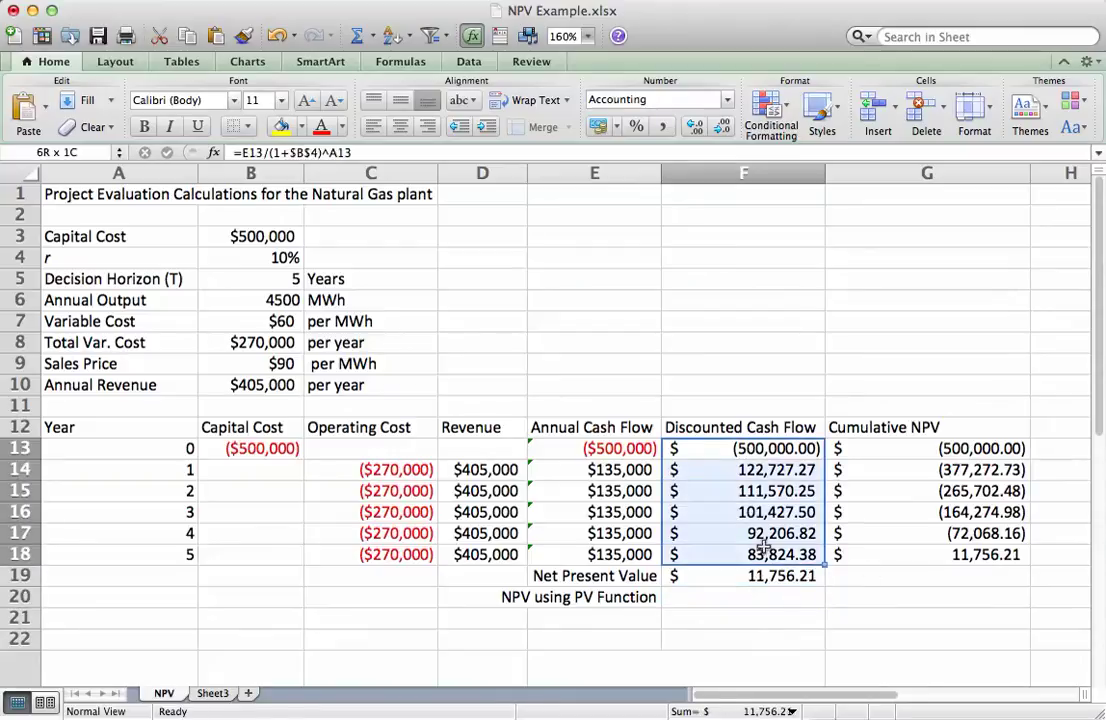
{"action": "left_click", "coordinate": [763, 553]}
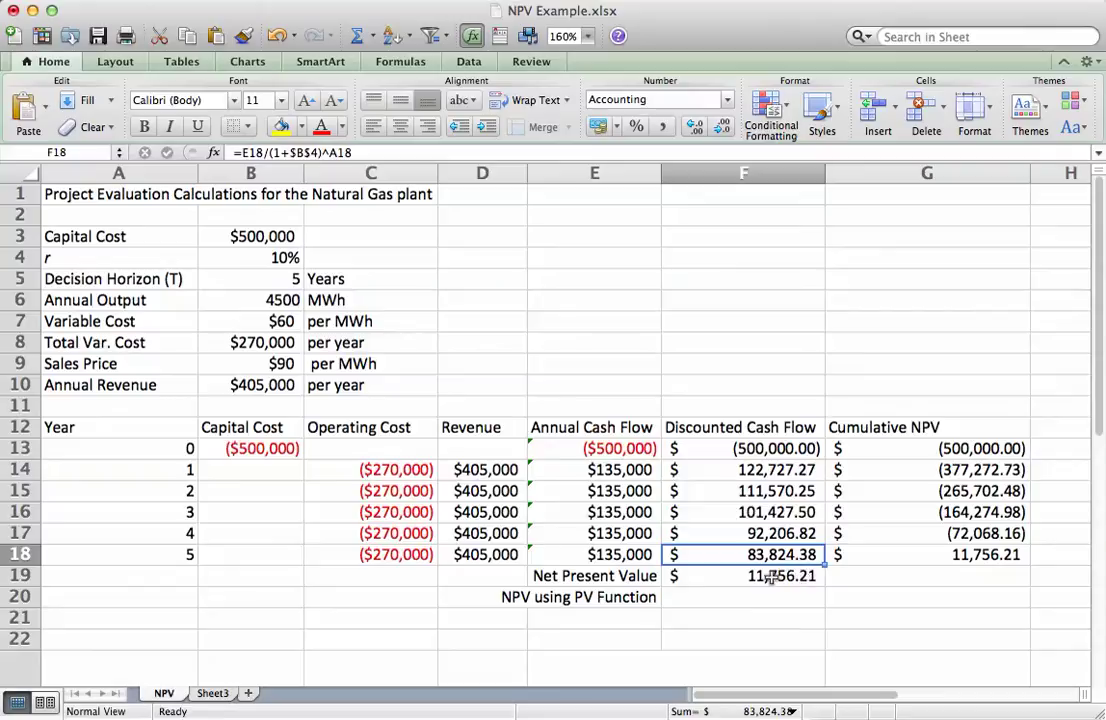
{"action": "left_click", "coordinate": [784, 580]}
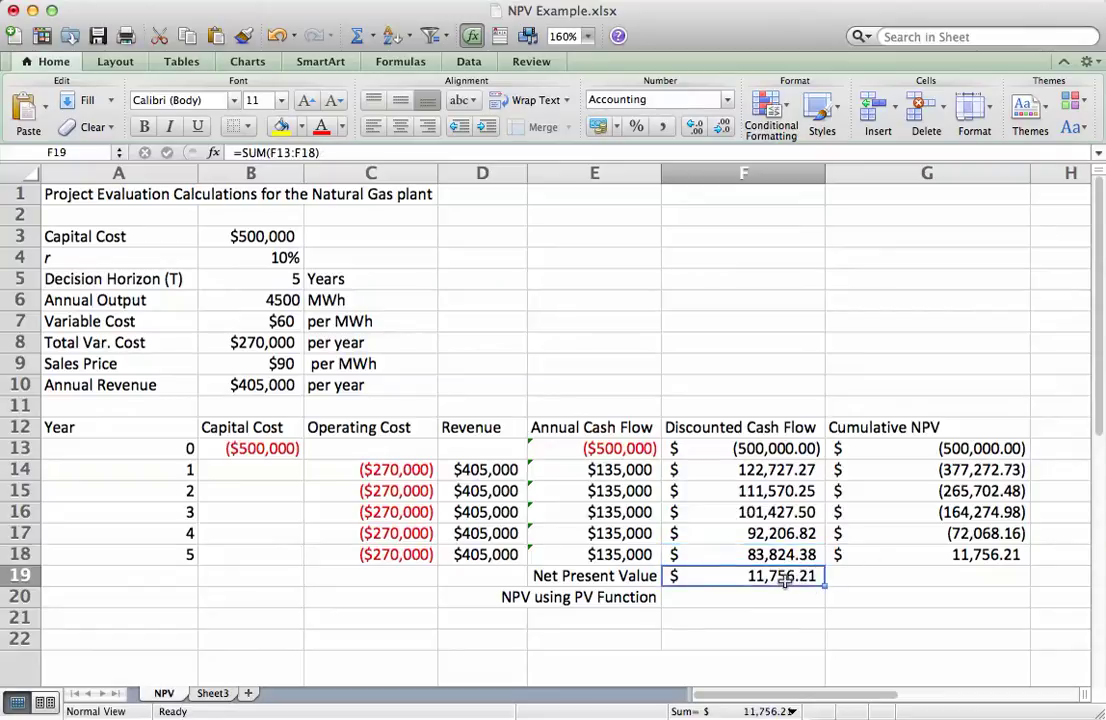
{"action": "left_click", "coordinate": [908, 556]}
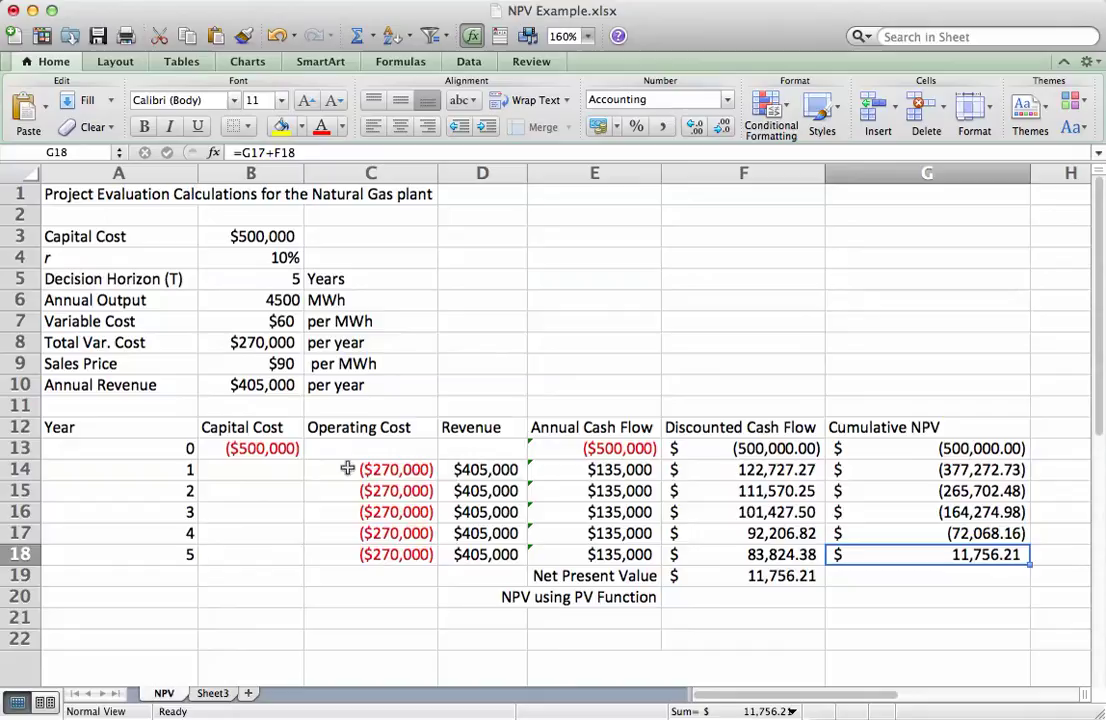
{"action": "left_click_drag", "start_coordinate": [295, 449], "coordinate": [493, 553]}
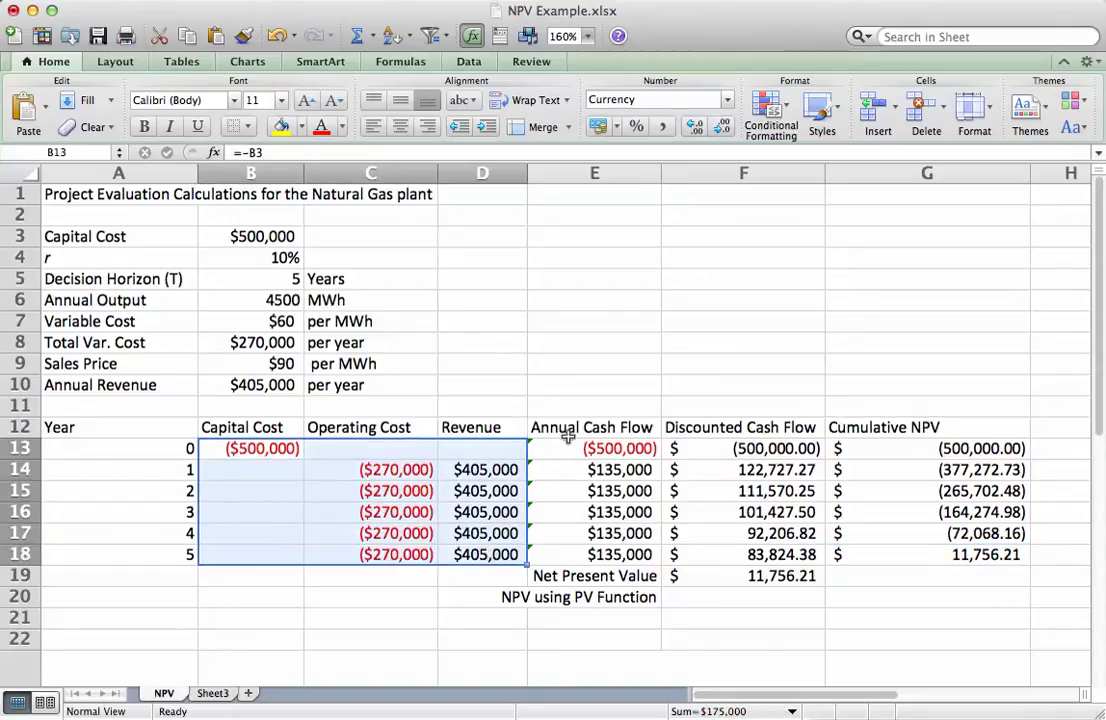
{"action": "left_click_drag", "start_coordinate": [570, 450], "coordinate": [568, 551]}
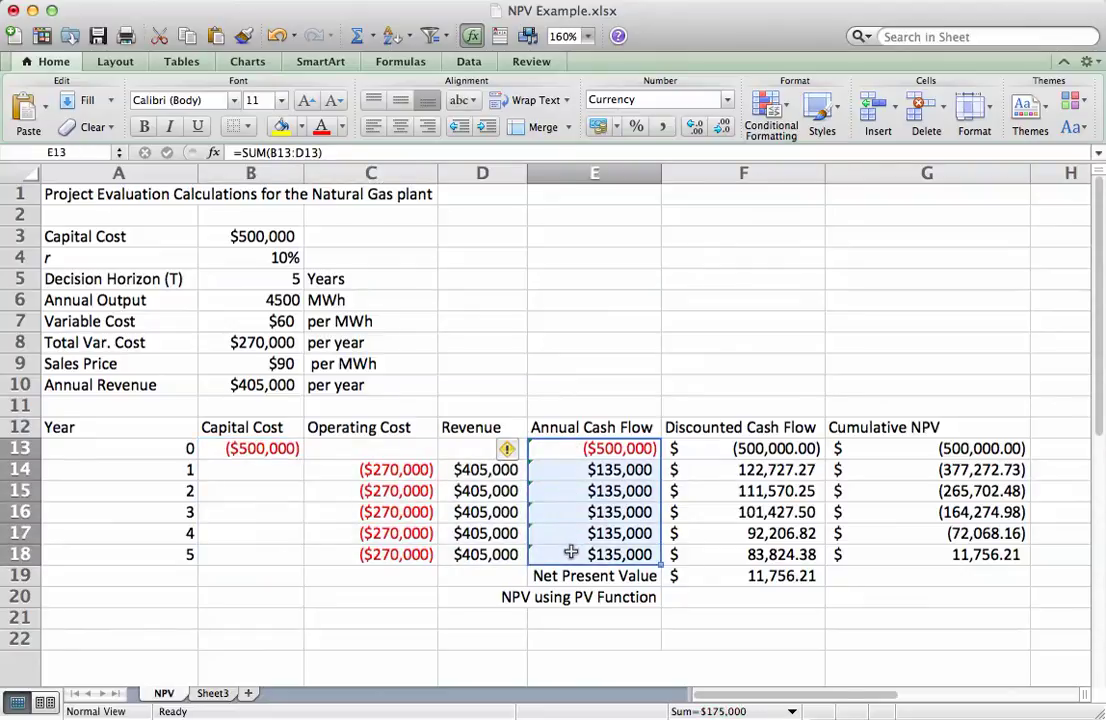
{"action": "left_click", "coordinate": [719, 449]}
{"action": "left_click_drag", "start_coordinate": [719, 449], "coordinate": [717, 549]}
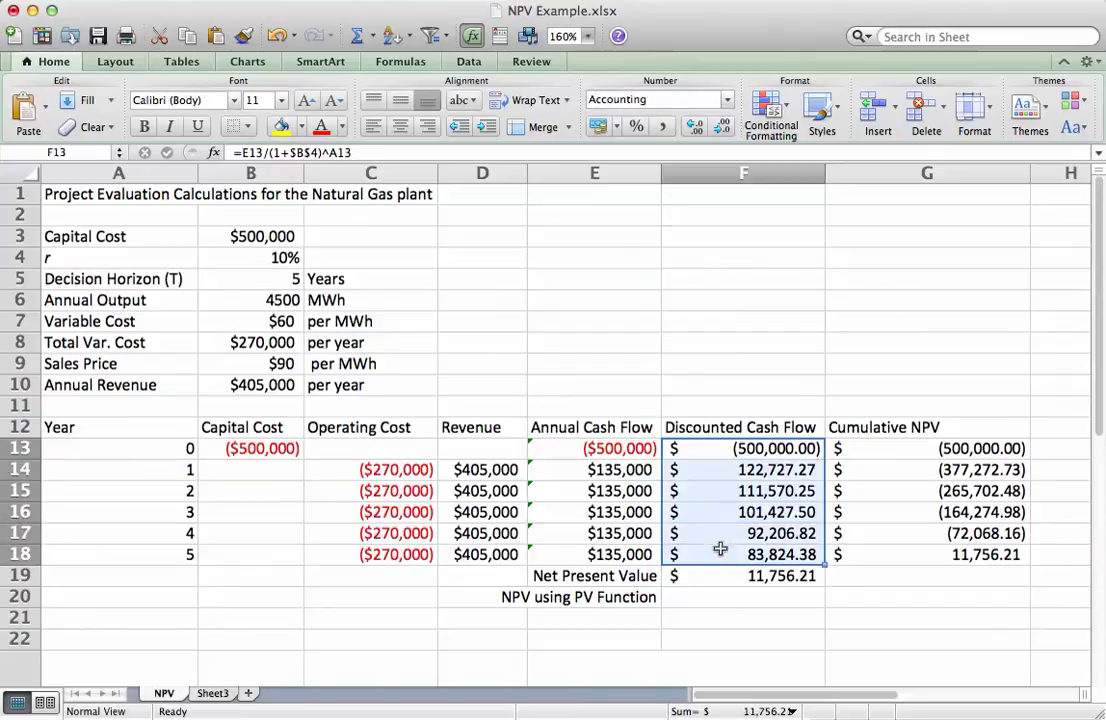
{"action": "left_click", "coordinate": [721, 549]}
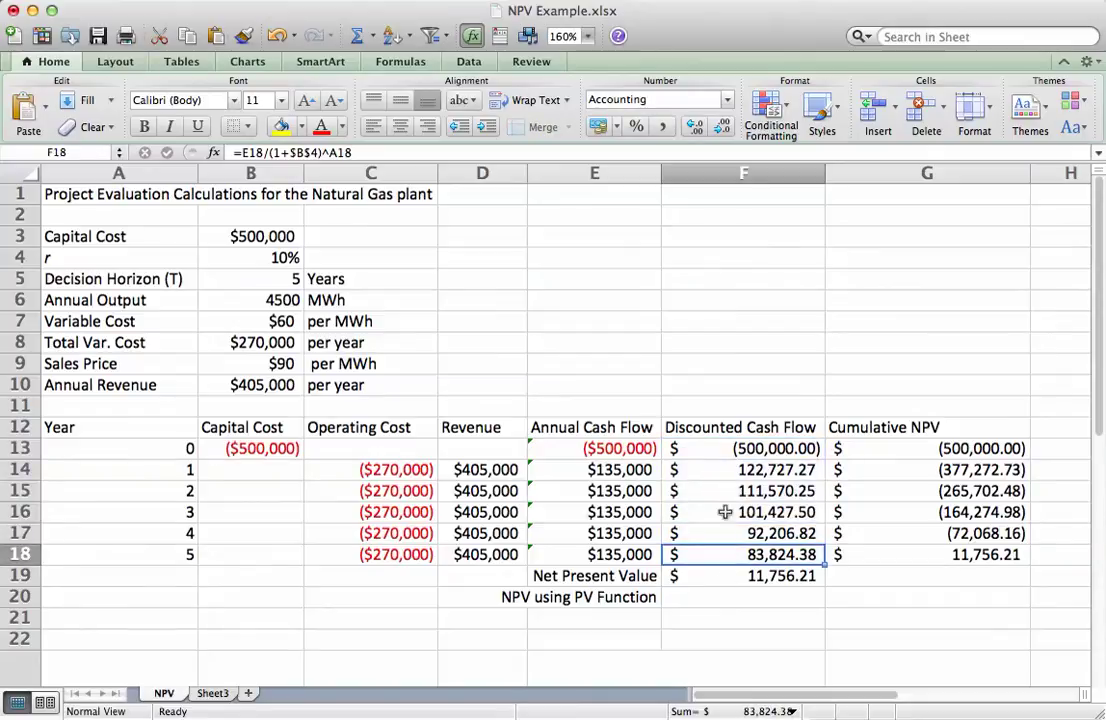
{"action": "left_click", "coordinate": [723, 578]}
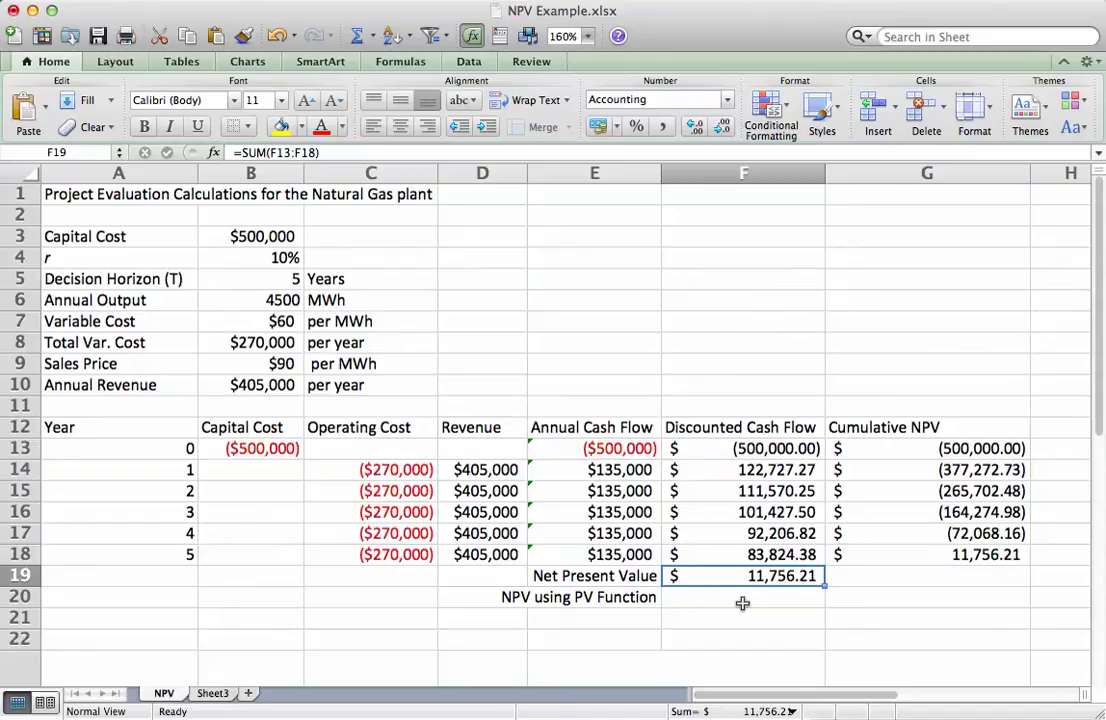
{"action": "left_click", "coordinate": [742, 603]}
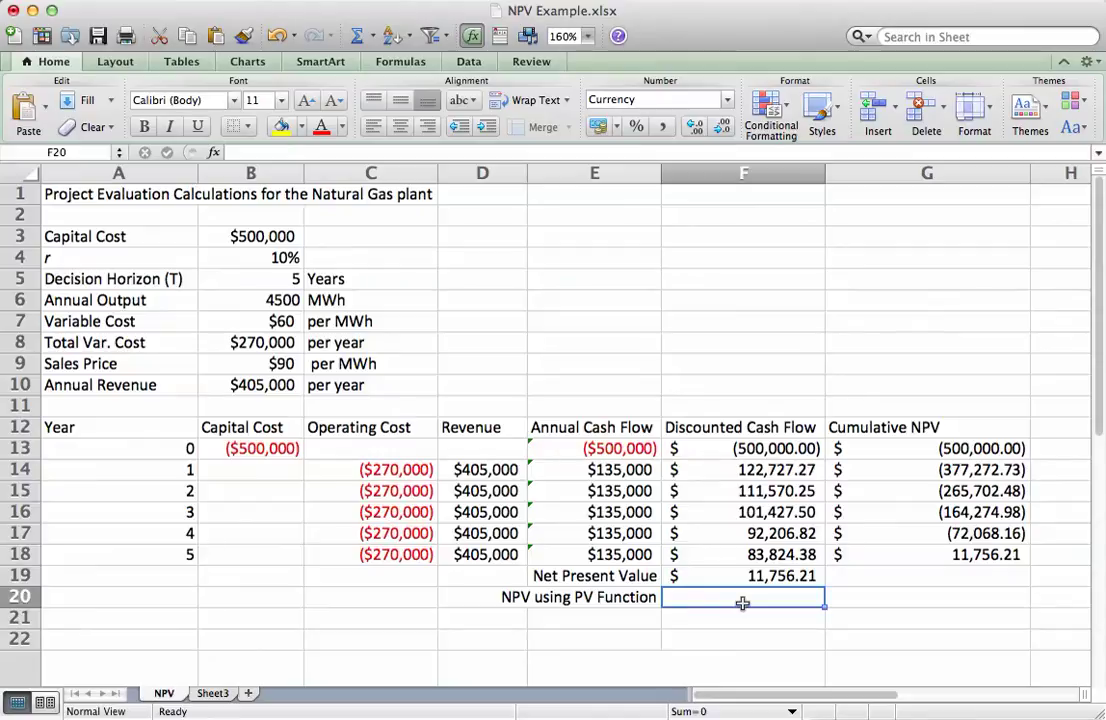
Enter =PV(B4,B5,E14)+E13 in F20, which shows ($1,011,756.21)
{"action": "type", "text": "=p"}
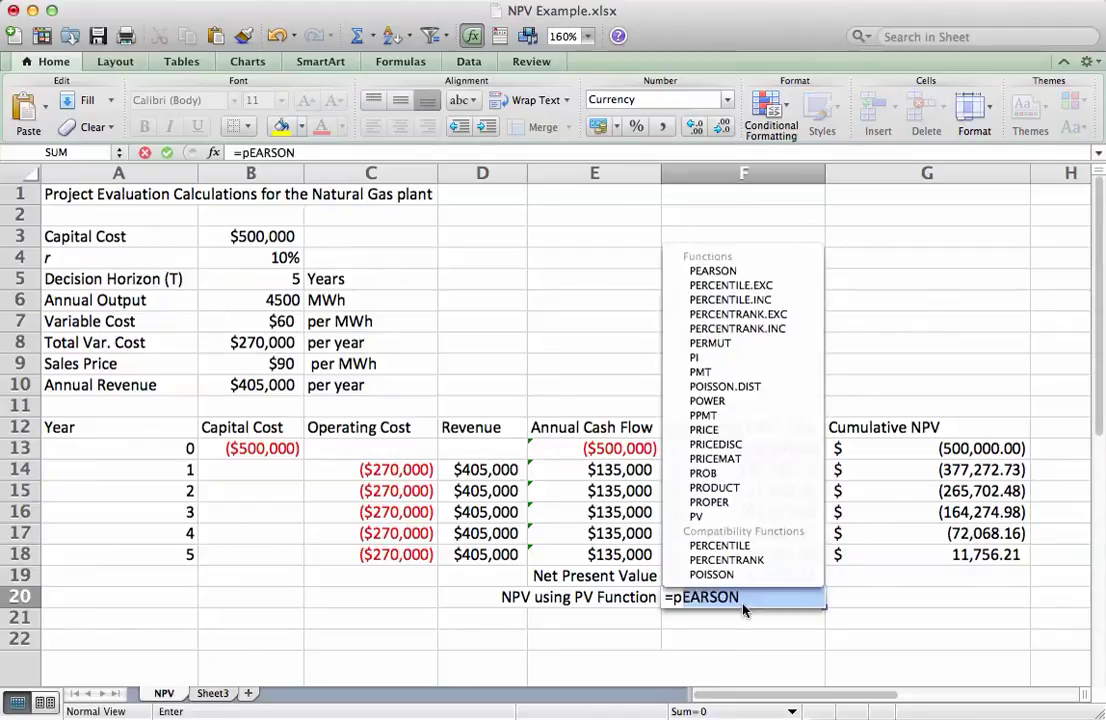
{"action": "type", "text": "v("}
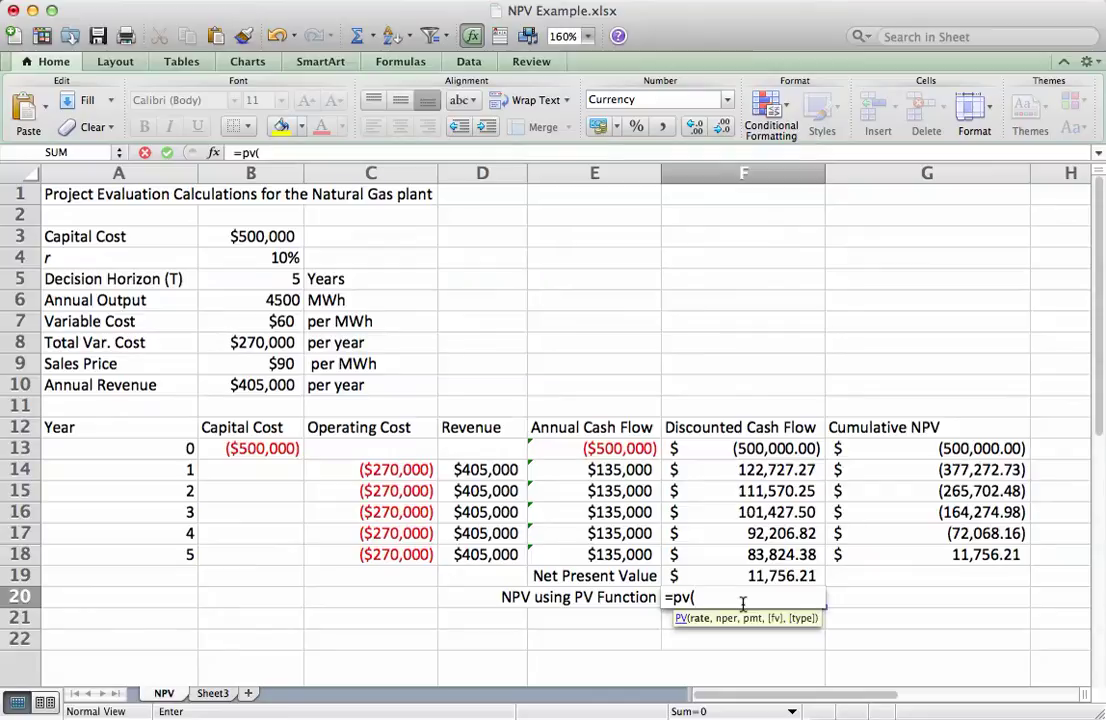
{"action": "key", "text": "BackSpace"}
{"action": "key", "text": "BackSpace"}
{"action": "key", "text": "BackSpace"}
{"action": "key", "text": "BackSpace"}
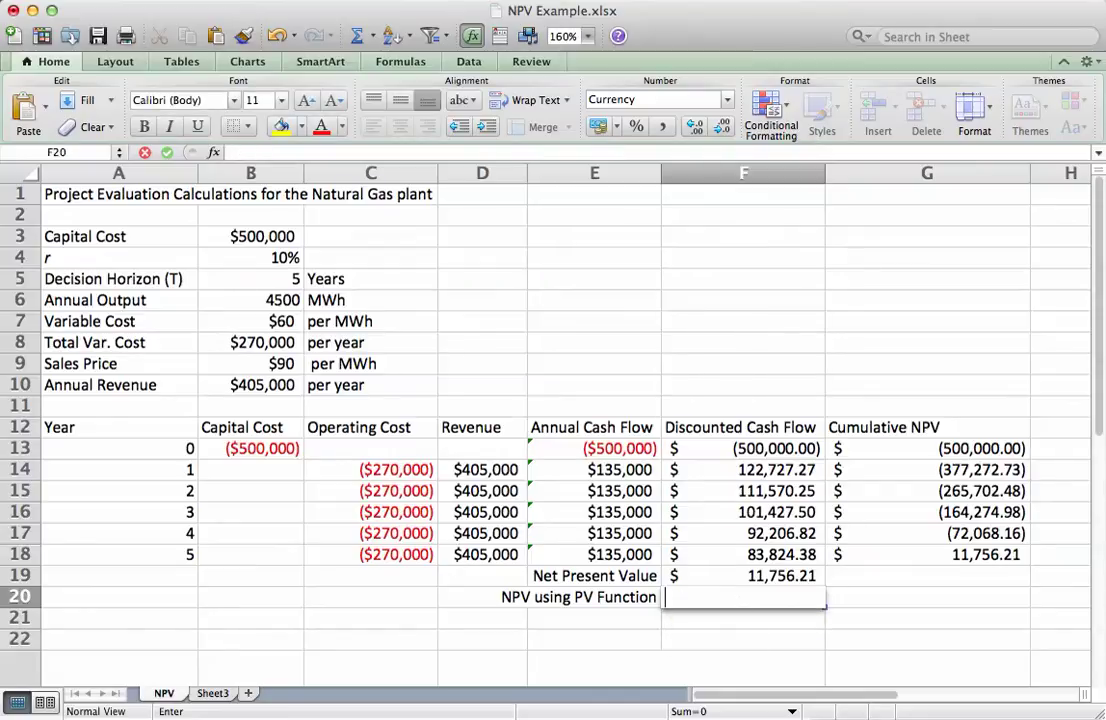
{"action": "type", "text": "="}
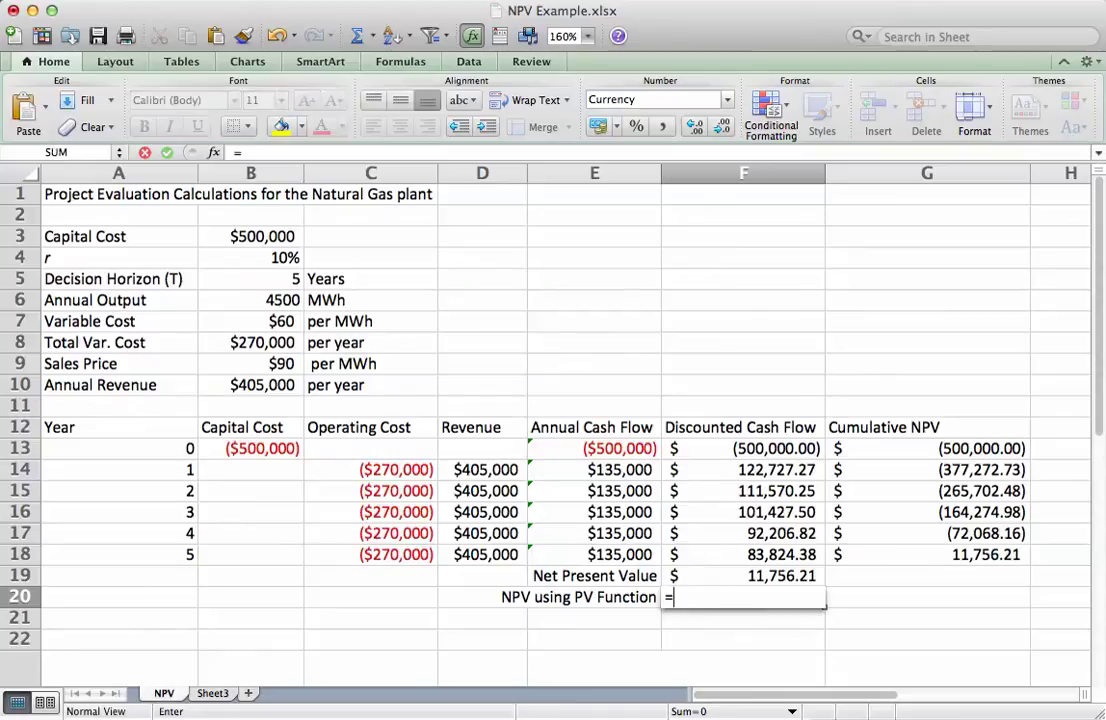
{"action": "type", "text": "pv("}
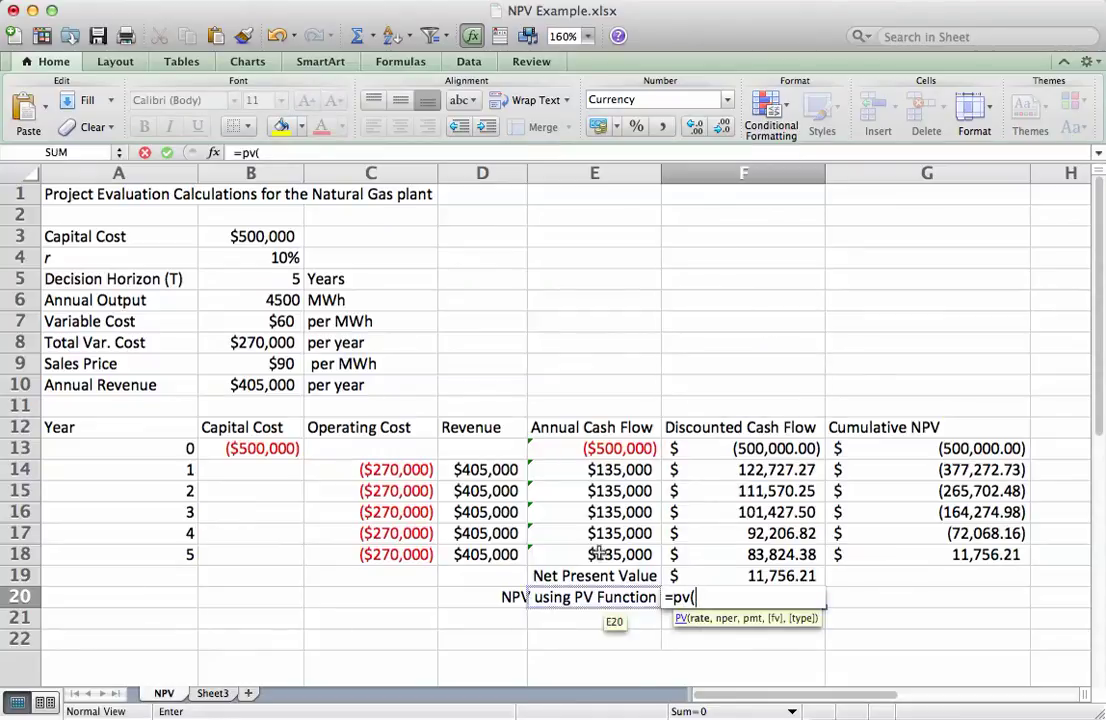
{"action": "left_click", "coordinate": [268, 262]}
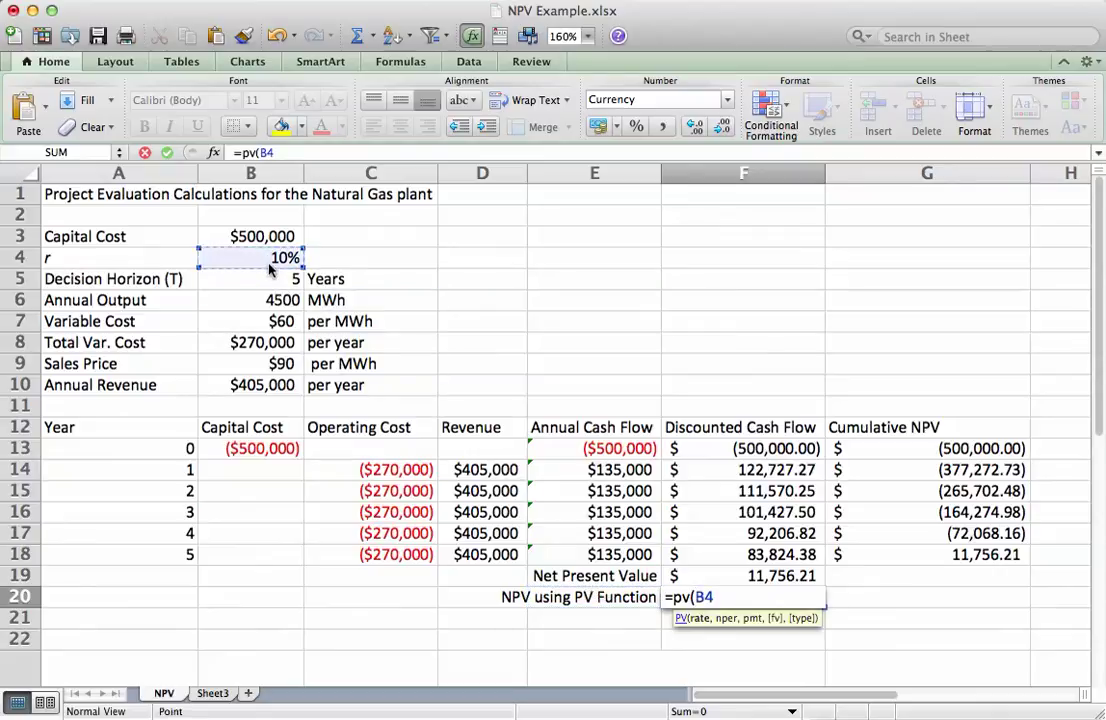
{"action": "type", "text": ","}
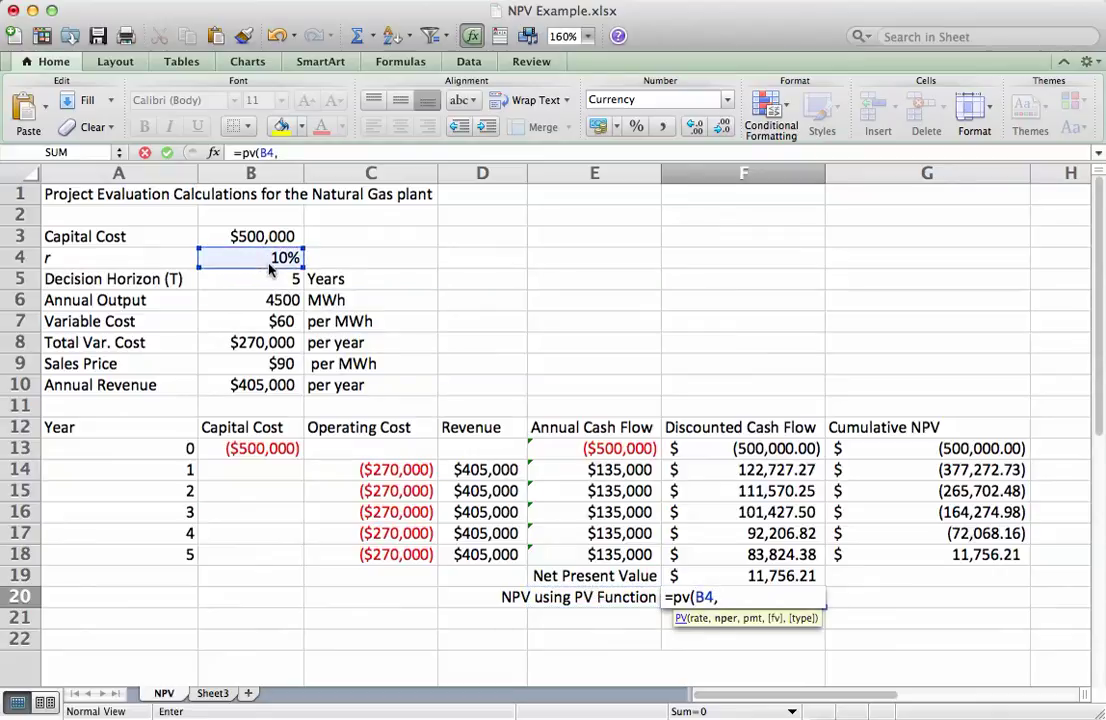
{"action": "left_click", "coordinate": [266, 278]}
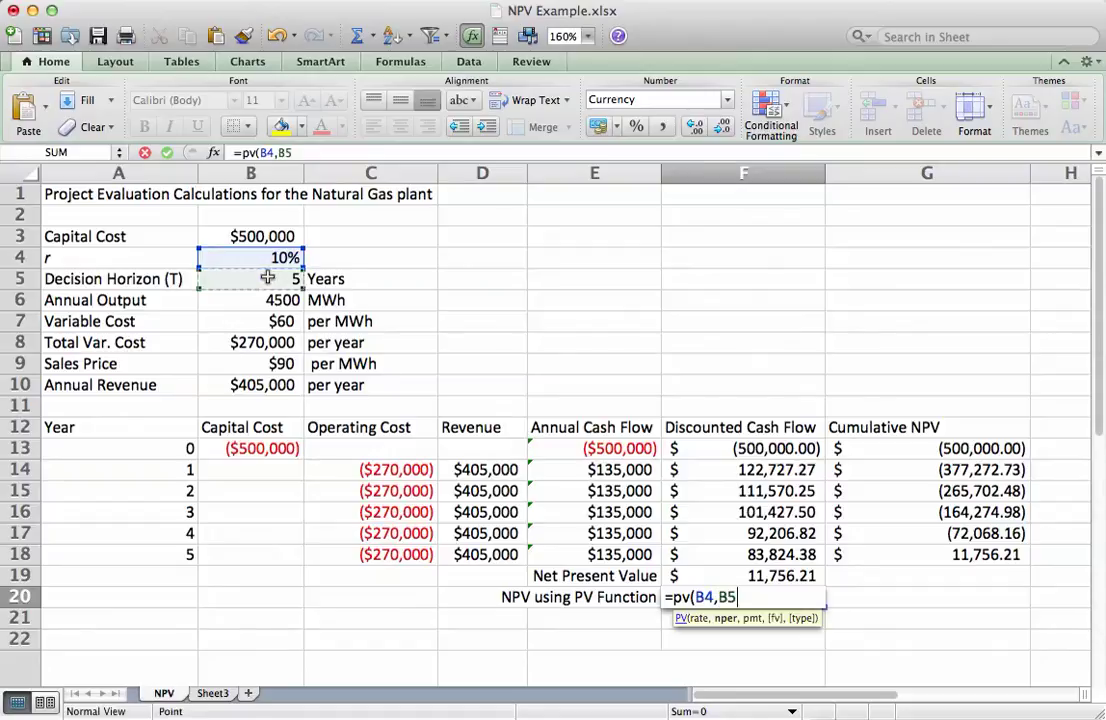
{"action": "type", "text": ","}
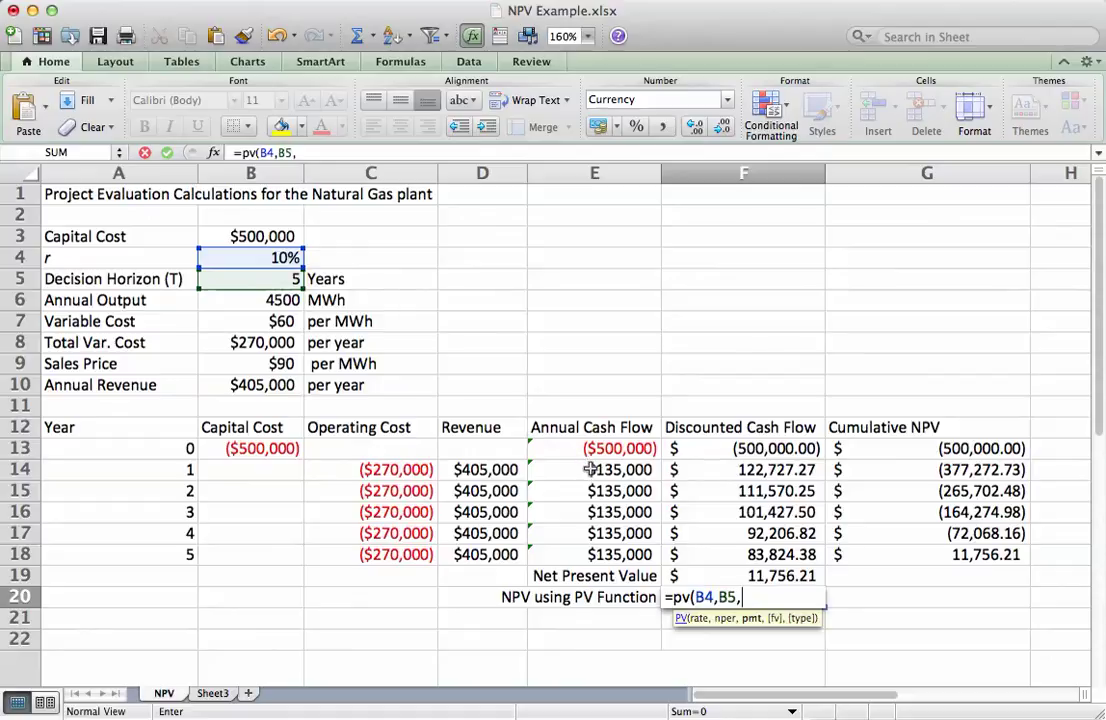
{"action": "left_click", "coordinate": [591, 469]}
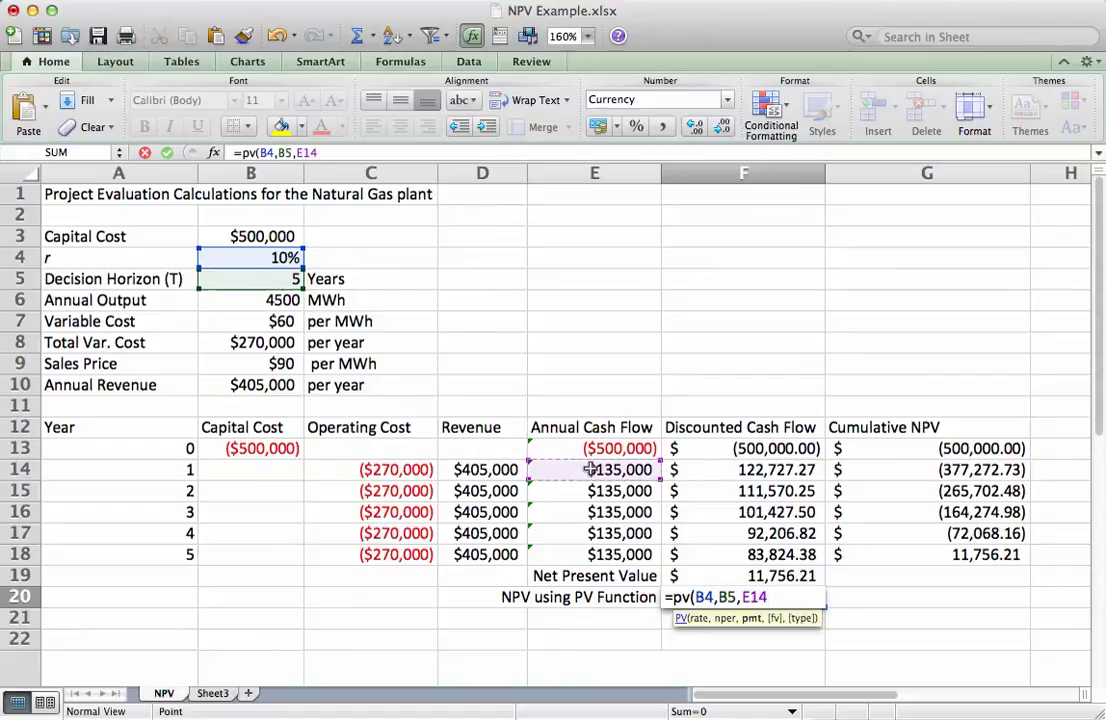
{"action": "type", "text": ")"}
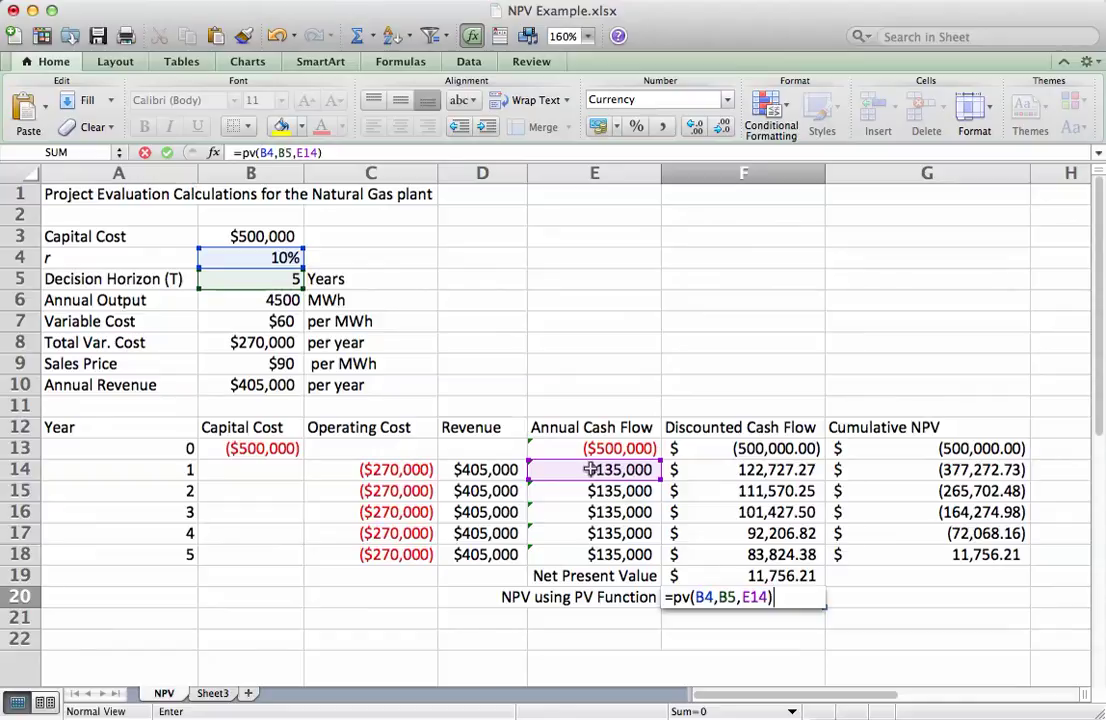
{"action": "type", "text": "+"}
{"action": "left_click", "coordinate": [591, 449]}
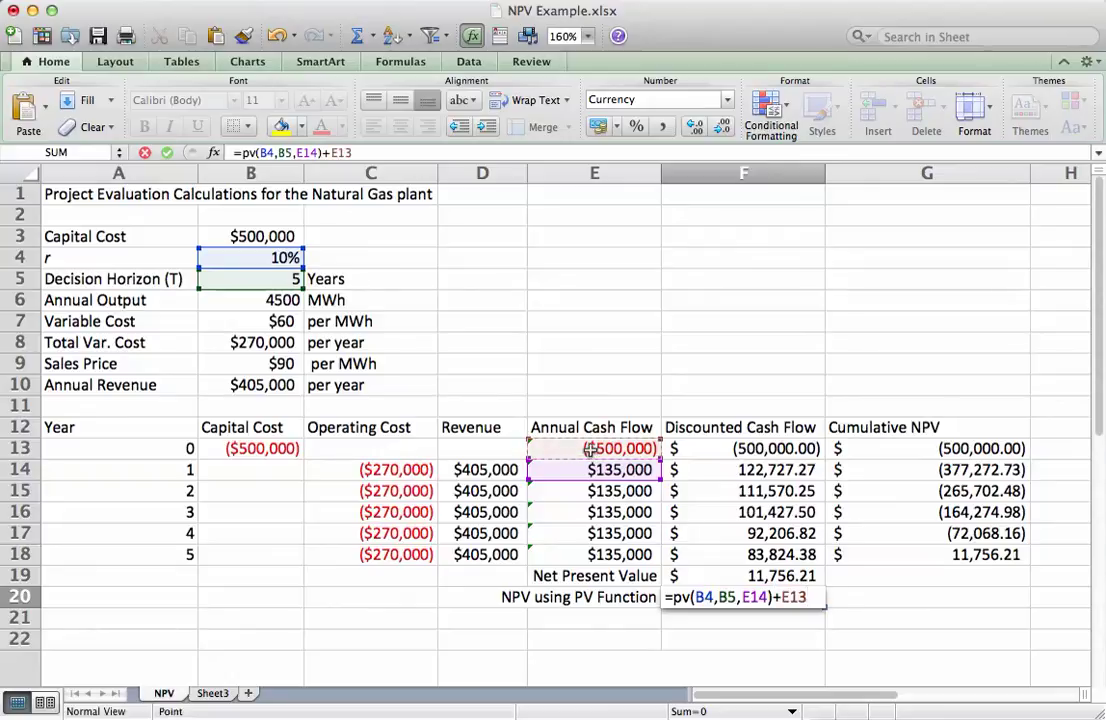
{"action": "key", "text": "Return"}
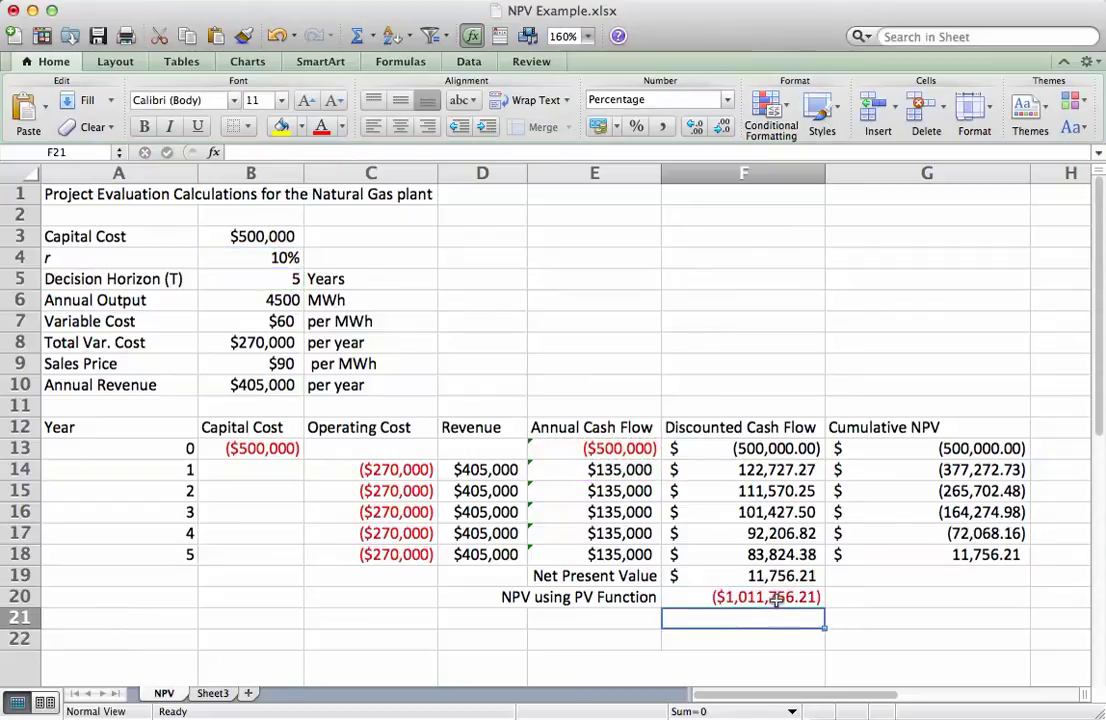
Change F20 to =-PV(B4,B5,E14)+E13 so it shows $11,756.21
{"action": "left_click", "coordinate": [705, 597]}
{"action": "double_click", "coordinate": [690, 597]}
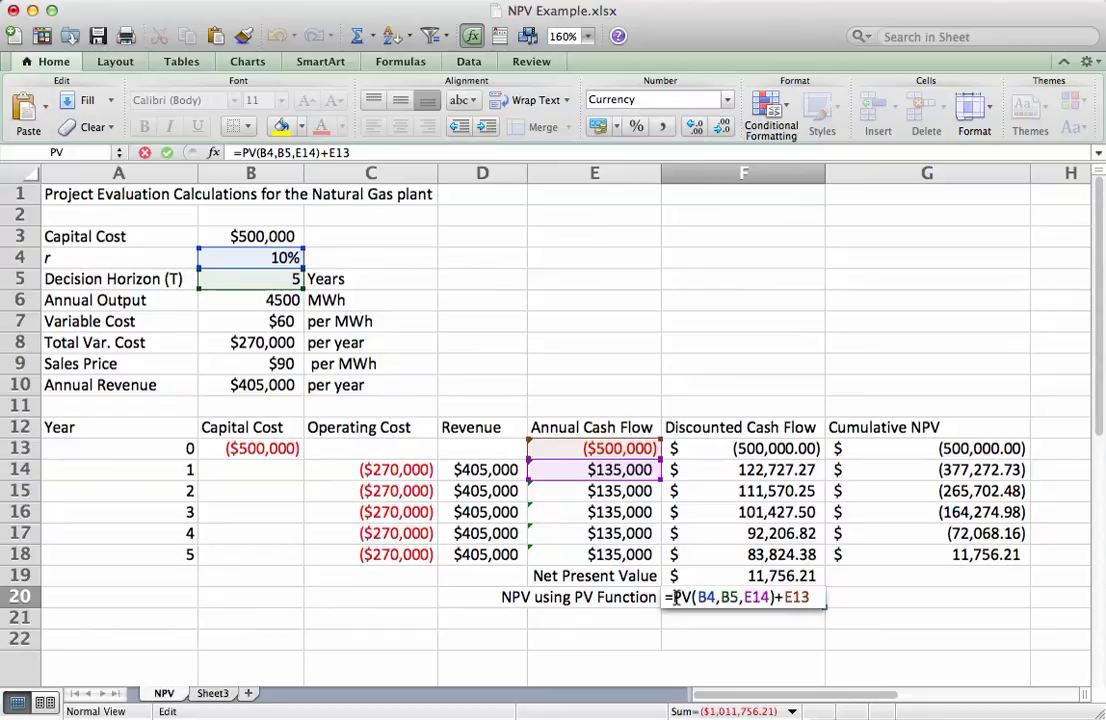
{"action": "left_click", "coordinate": [676, 597]}
{"action": "type", "text": "-"}
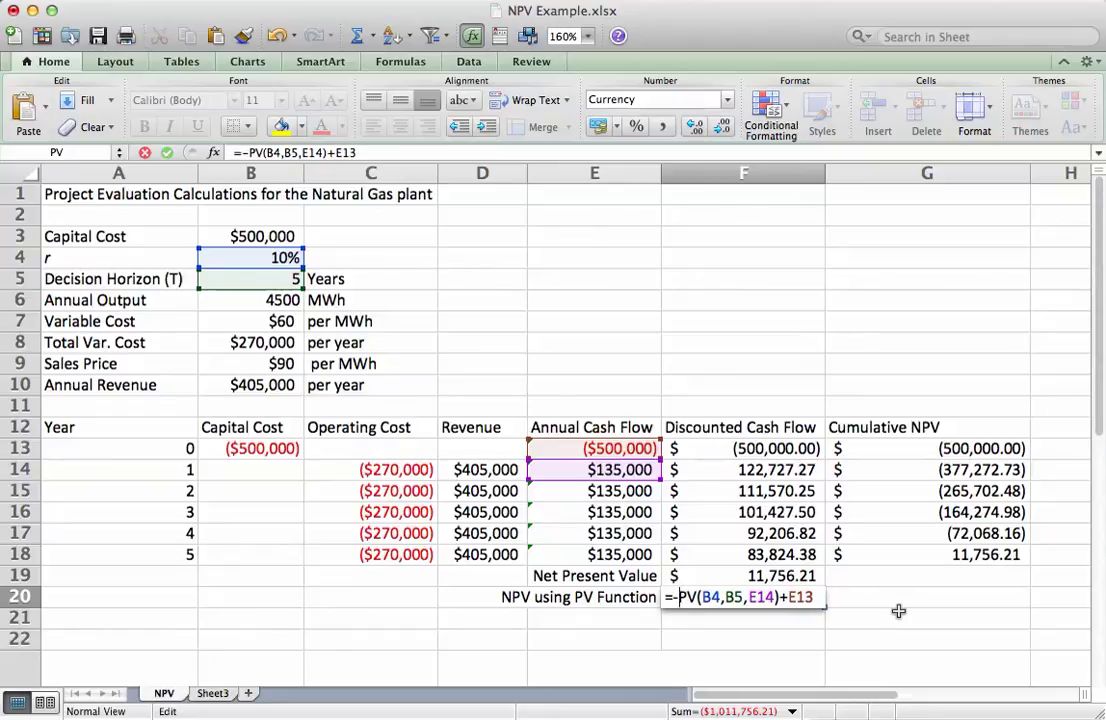
{"action": "key", "text": "Return"}
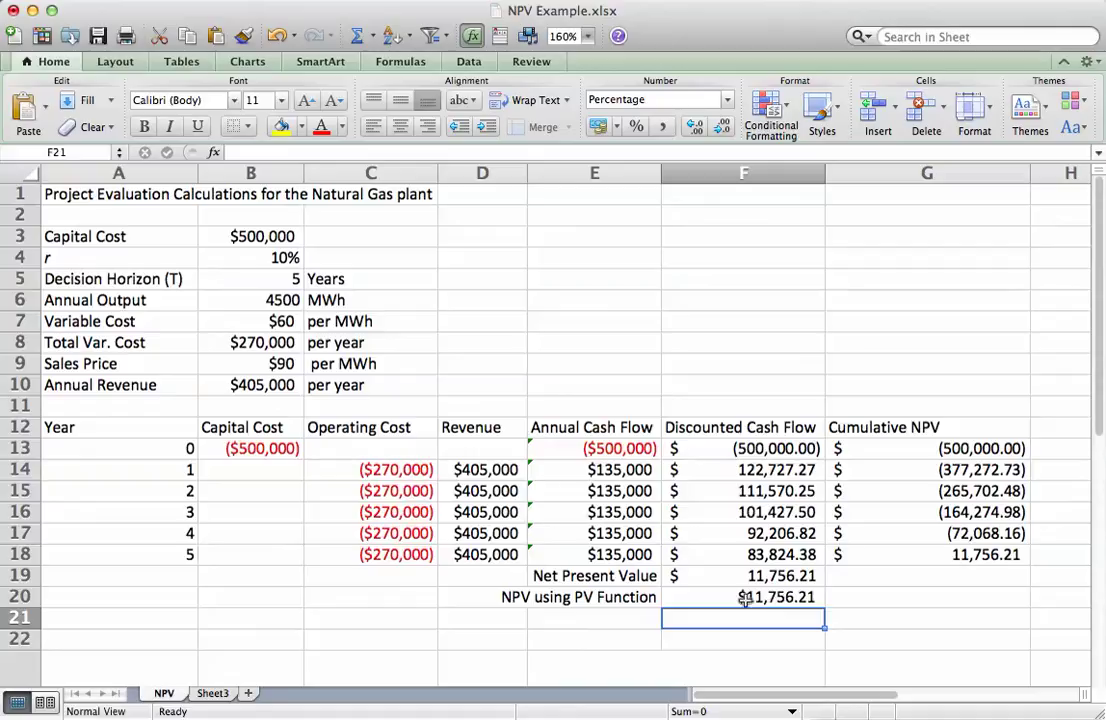
{"action": "left_click", "coordinate": [632, 613]}
{"action": "left_click", "coordinate": [685, 613]}
{"action": "type", "text": "=npv("}
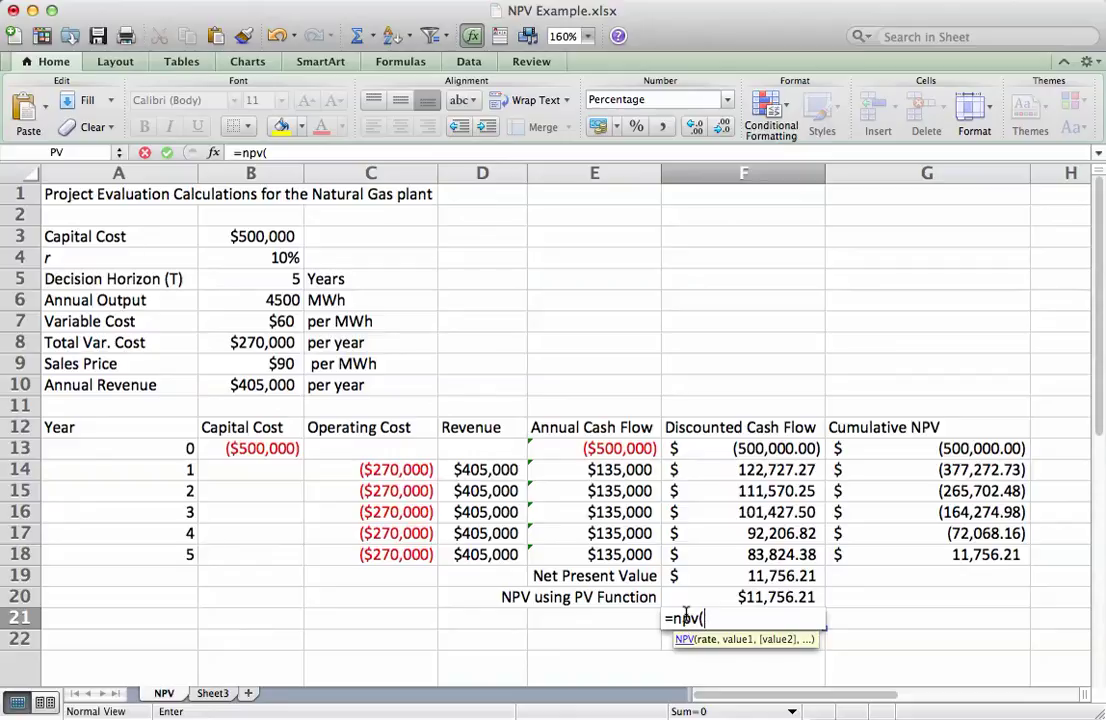
{"action": "left_click", "coordinate": [574, 490]}
{"action": "key", "text": "BackSpace"}
{"action": "key", "text": "BackSpace"}
{"action": "key", "text": "BackSpace"}
{"action": "key", "text": "BackSpace"}
{"action": "key", "text": "BackSpace"}
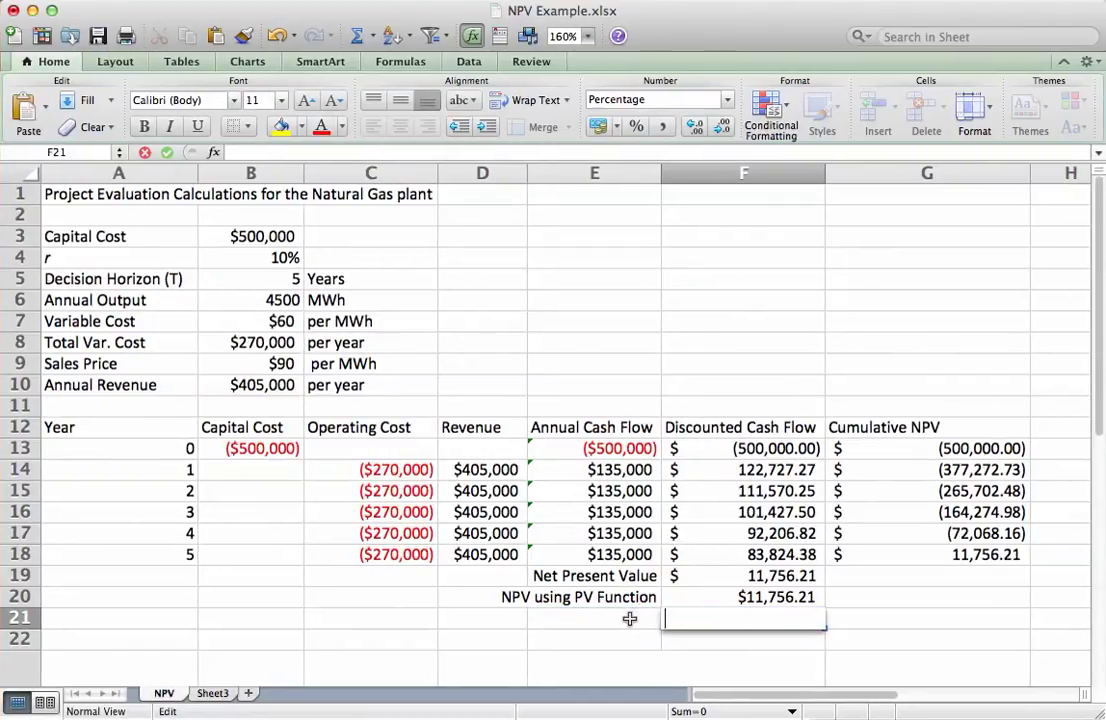
Label E21 "NPV using 'NPV' Function"
{"action": "left_click", "coordinate": [630, 621]}
{"action": "type", "text": "NPV u"}
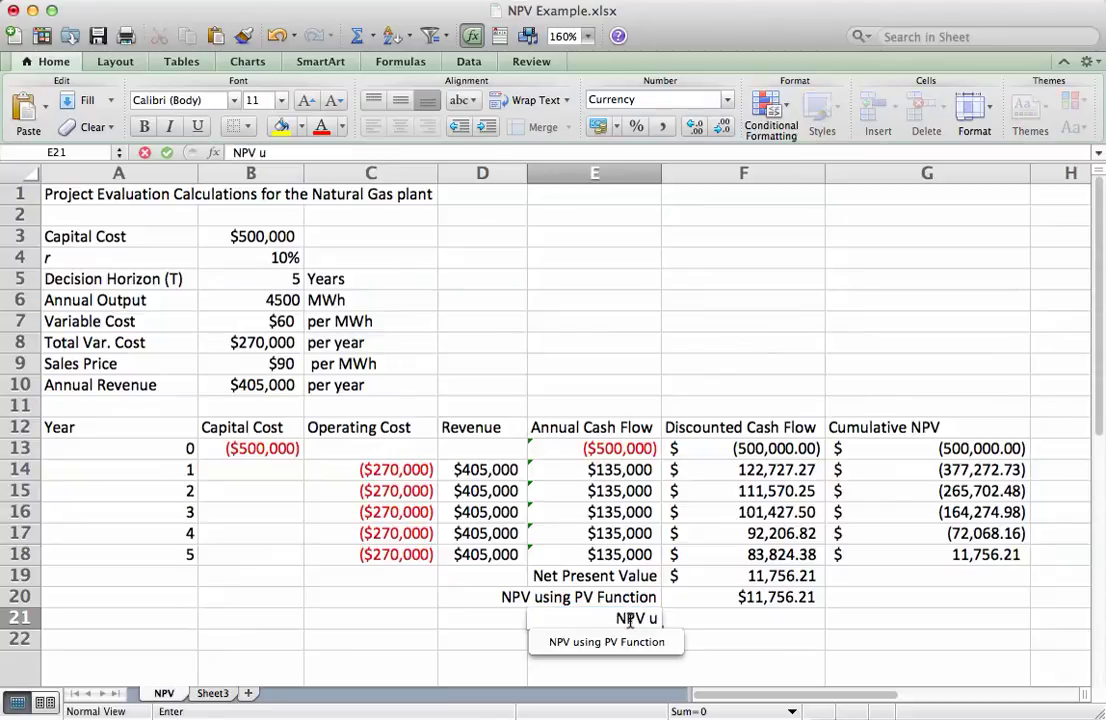
{"action": "type", "text": "sing '"}
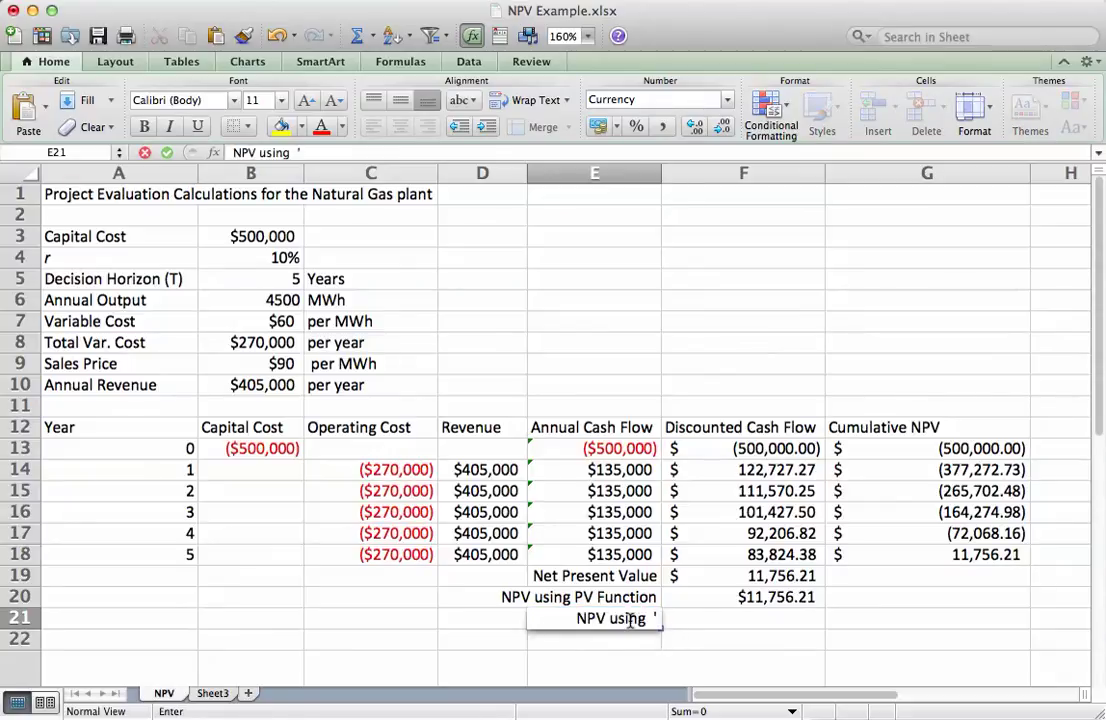
{"action": "key", "text": "BackSpace"}
{"action": "type", "text": "'NPV'"}
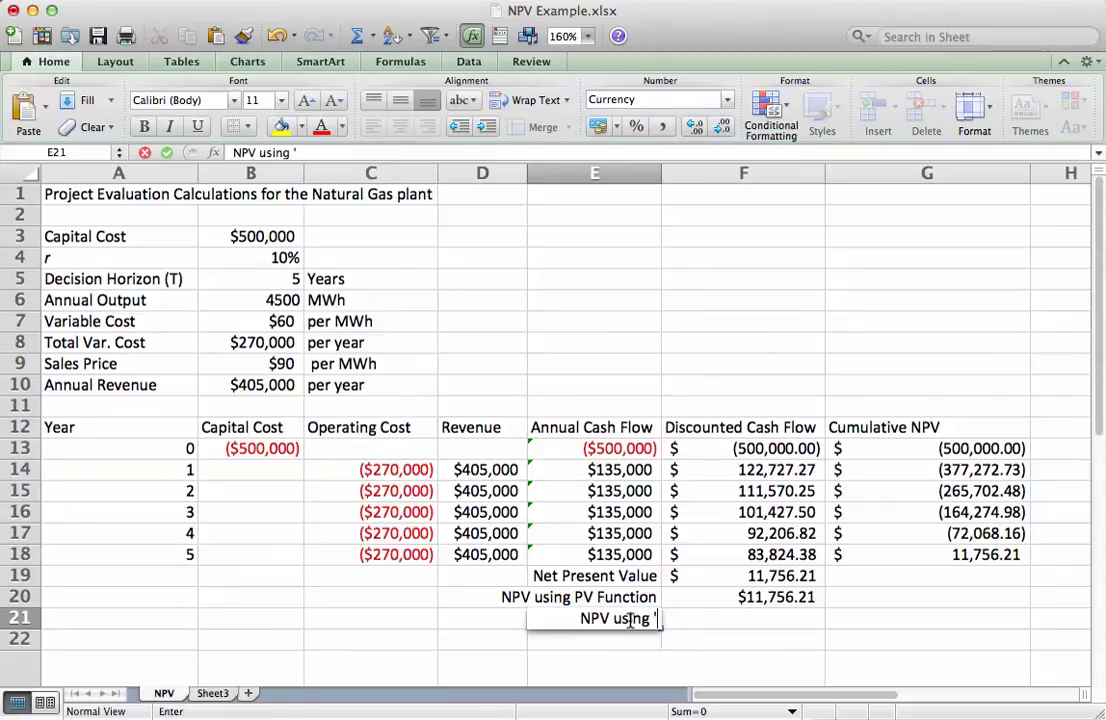
{"action": "type", "text": "fun"}
{"action": "key", "text": "BackSpace"}
{"action": "key", "text": "BackSpace"}
{"action": "key", "text": "BackSpace"}
{"action": "type", "text": "Function"}
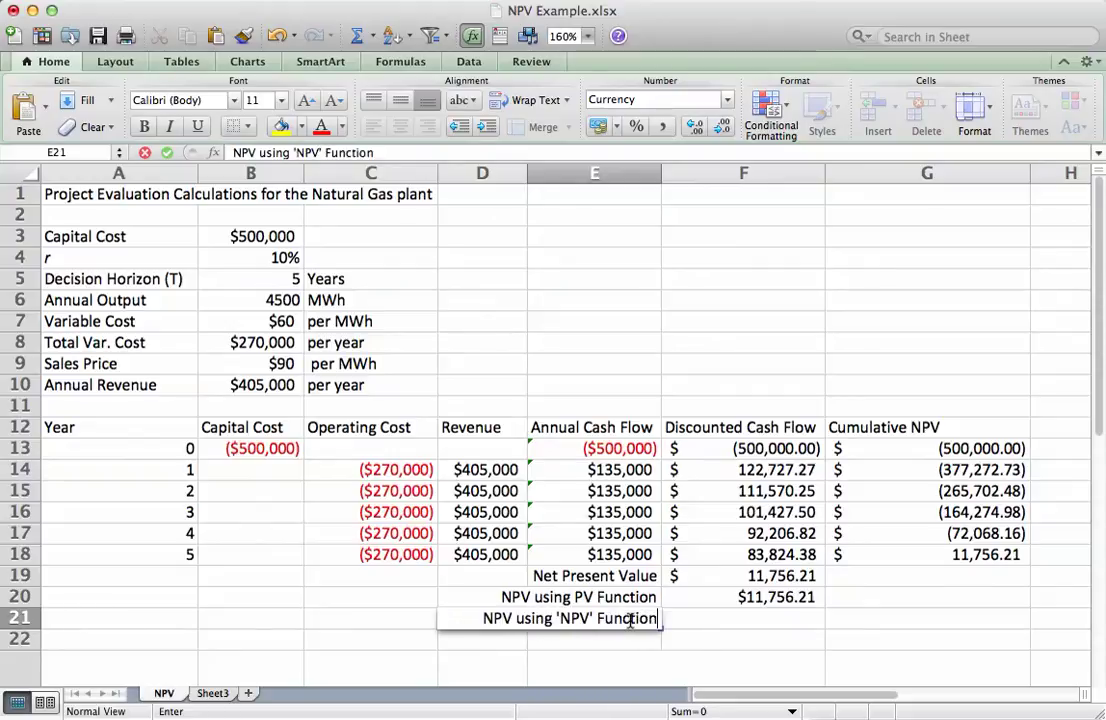
{"action": "key", "text": "Tab"}
Enter =NPV(B4,E14:E18) in F21 using the discount rate and year 1–5 cash flows
{"action": "type", "text": "=npv("}
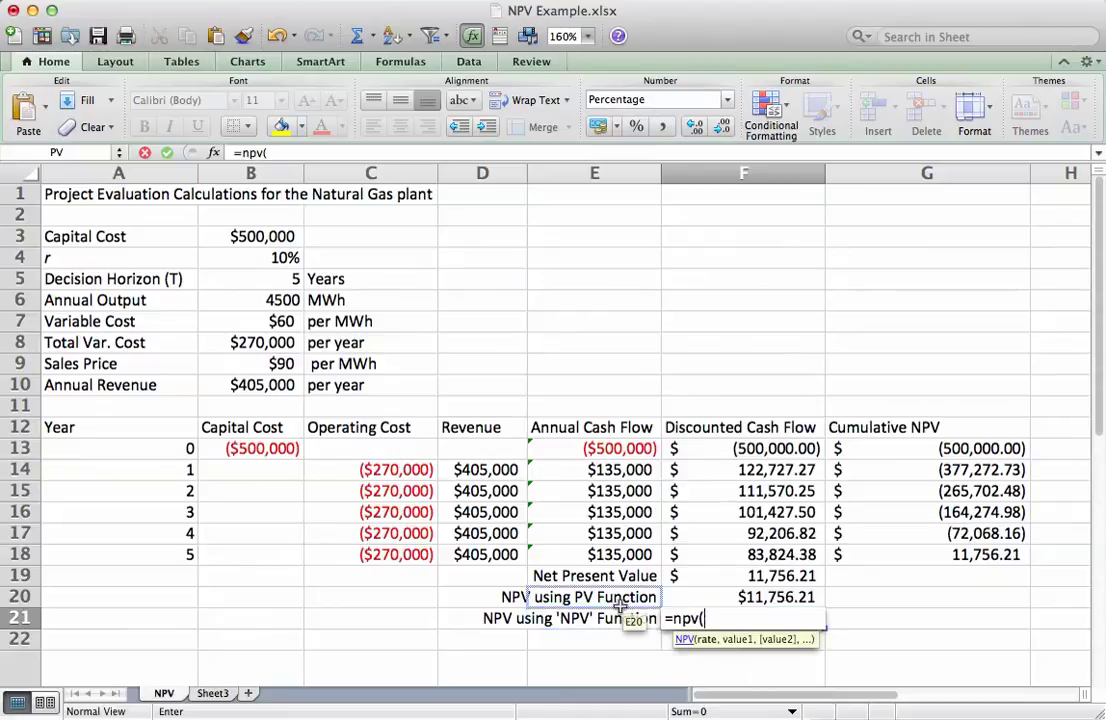
{"action": "left_click", "coordinate": [251, 266]}
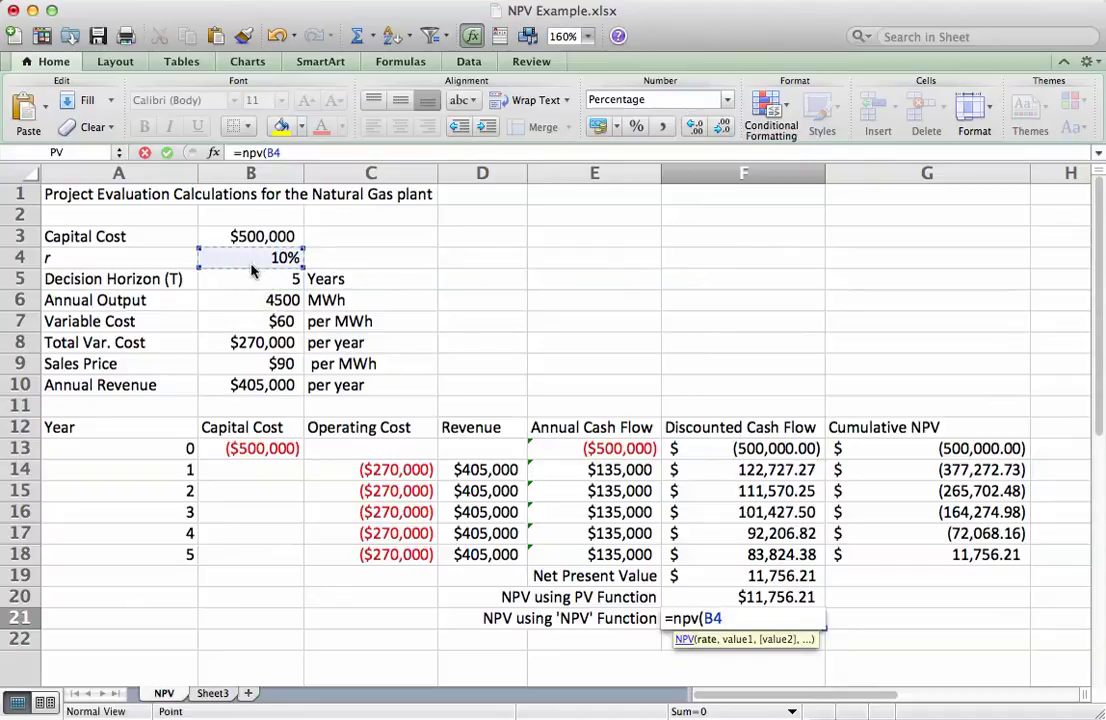
{"action": "type", "text": ","}
{"action": "left_click_drag", "start_coordinate": [622, 469], "coordinate": [619, 553]}
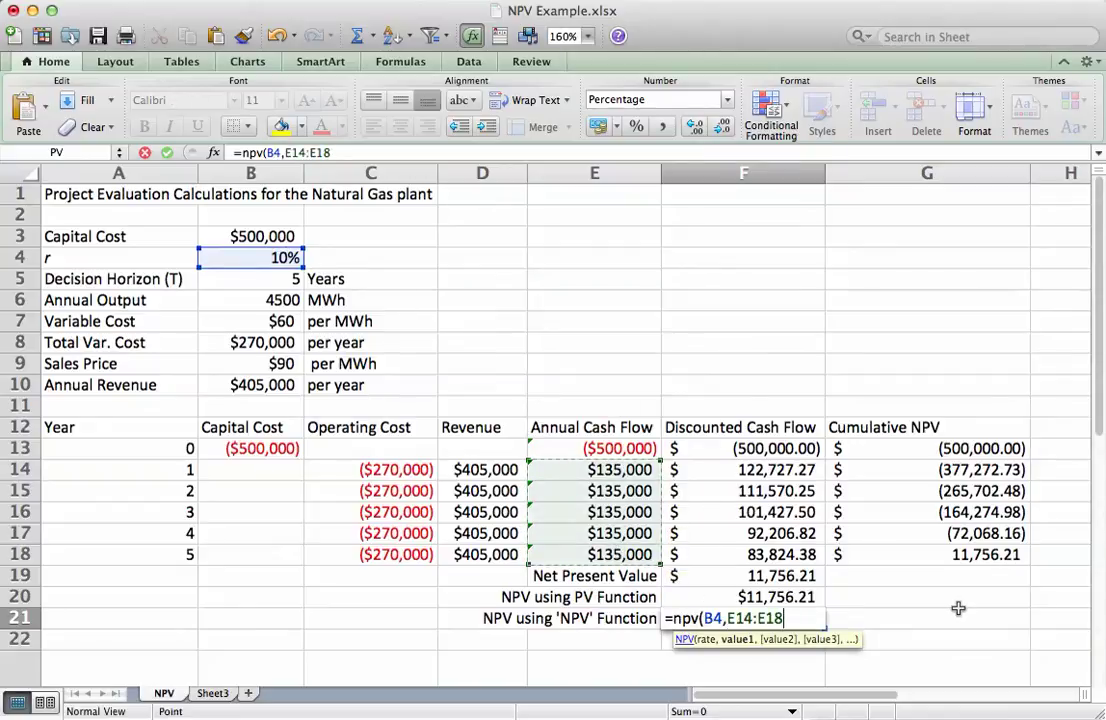
{"action": "type", "text": ")"}
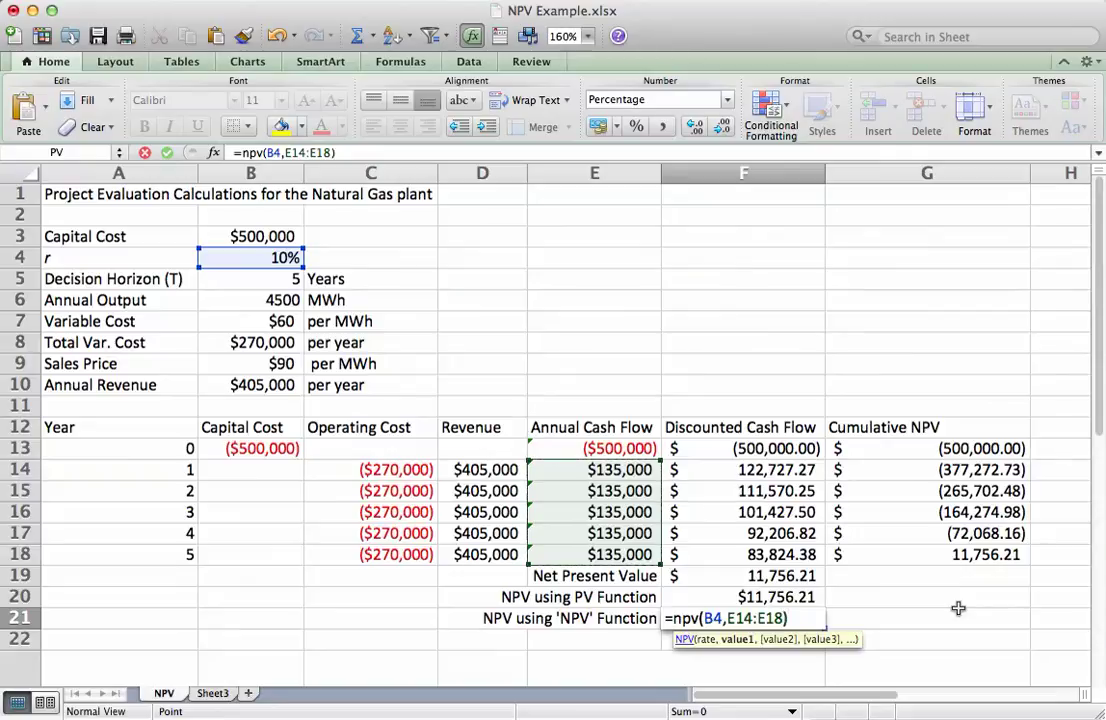
{"action": "key", "text": "Return"}
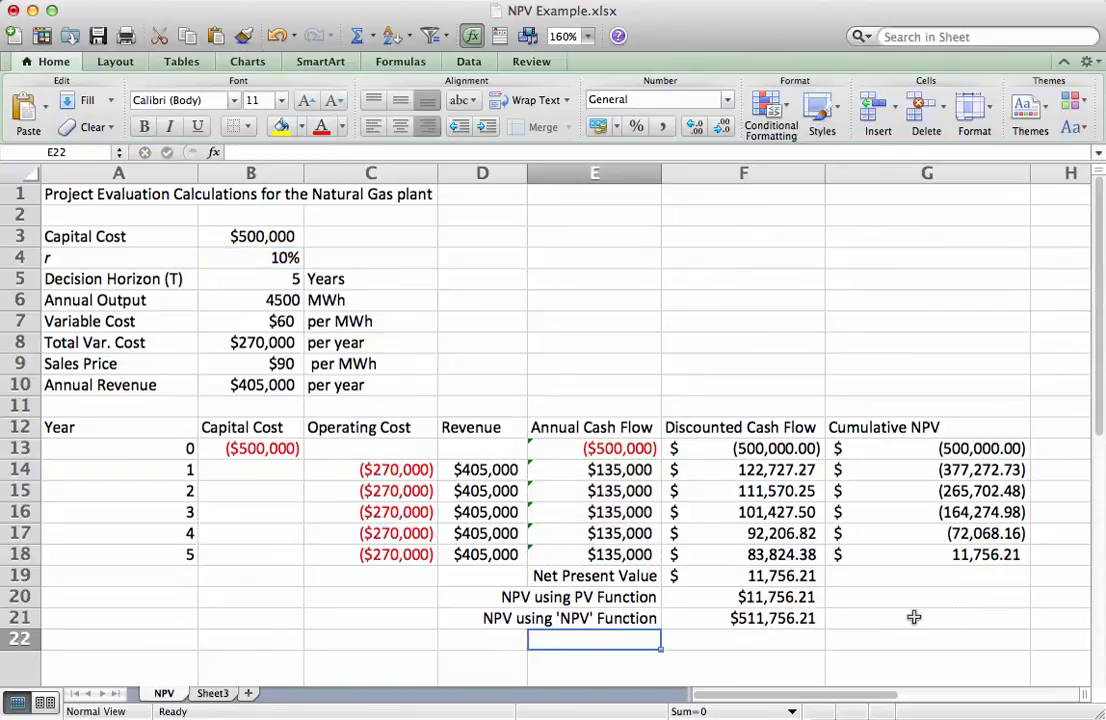
Add the year-0 cash flow E13 to F21's NPV formula, giving $11,756.21
{"action": "left_click", "coordinate": [780, 618]}
{"action": "double_click", "coordinate": [795, 618]}
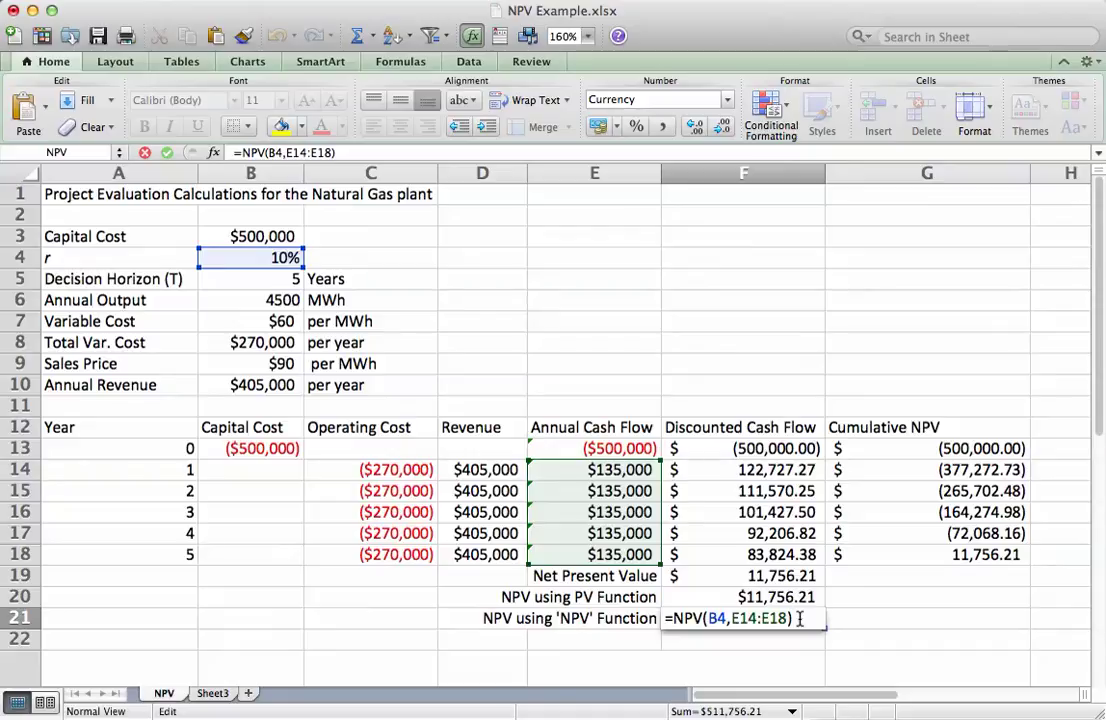
{"action": "type", "text": "+"}
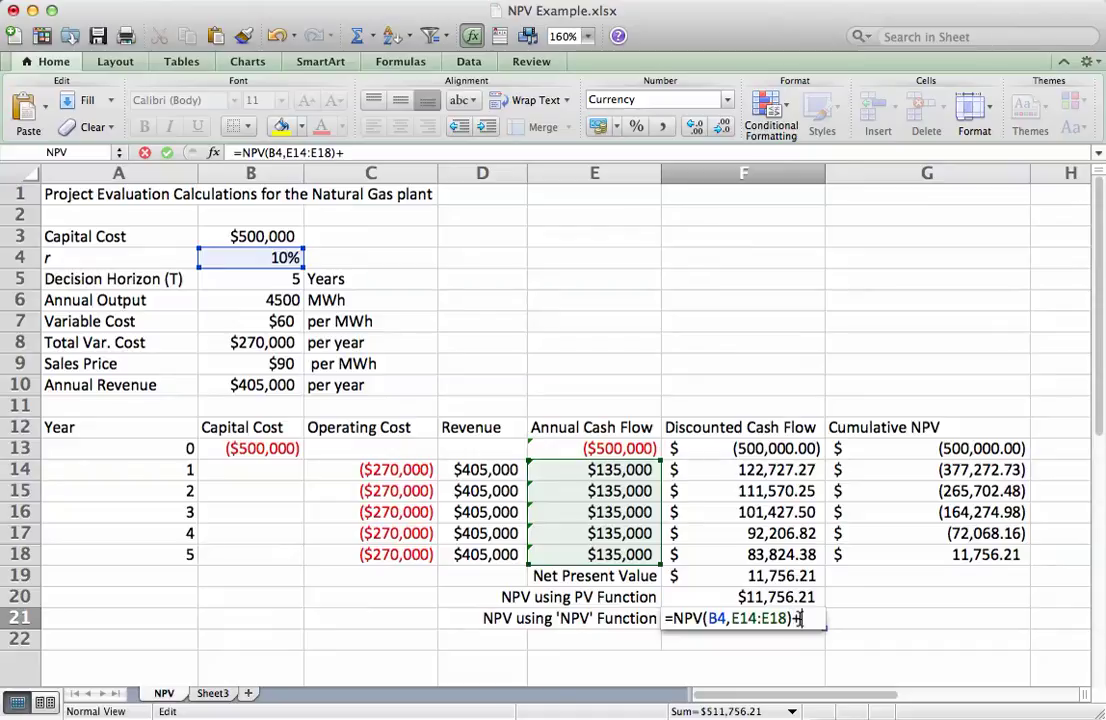
{"action": "left_click", "coordinate": [616, 452]}
{"action": "key", "text": "Return"}
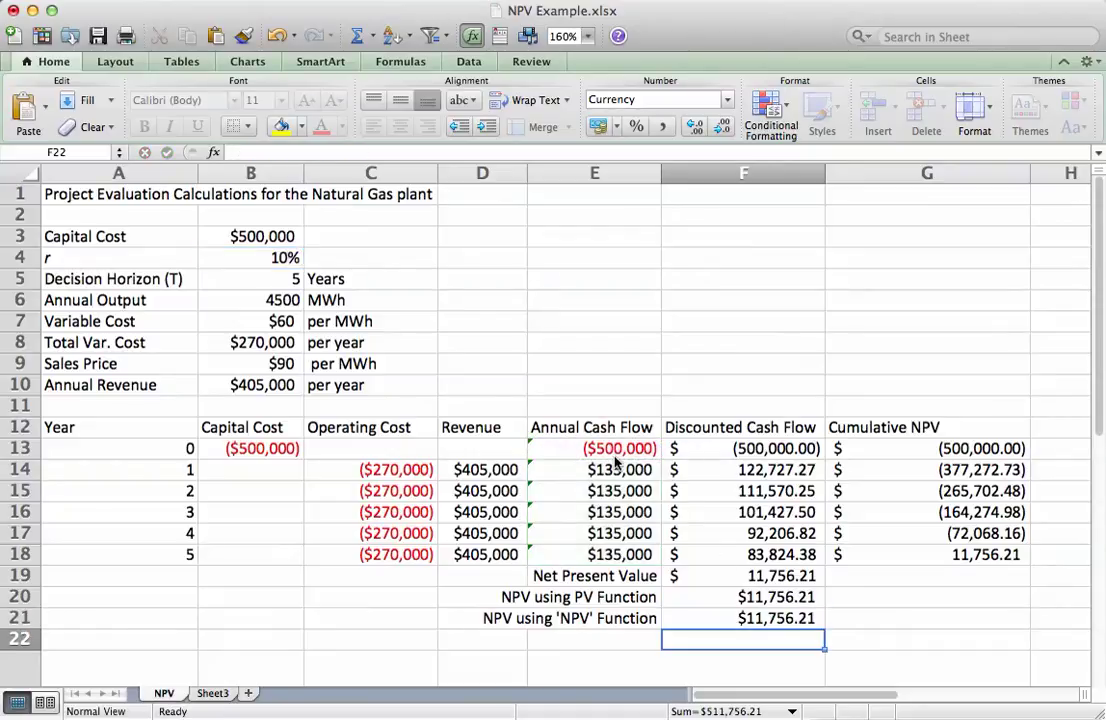